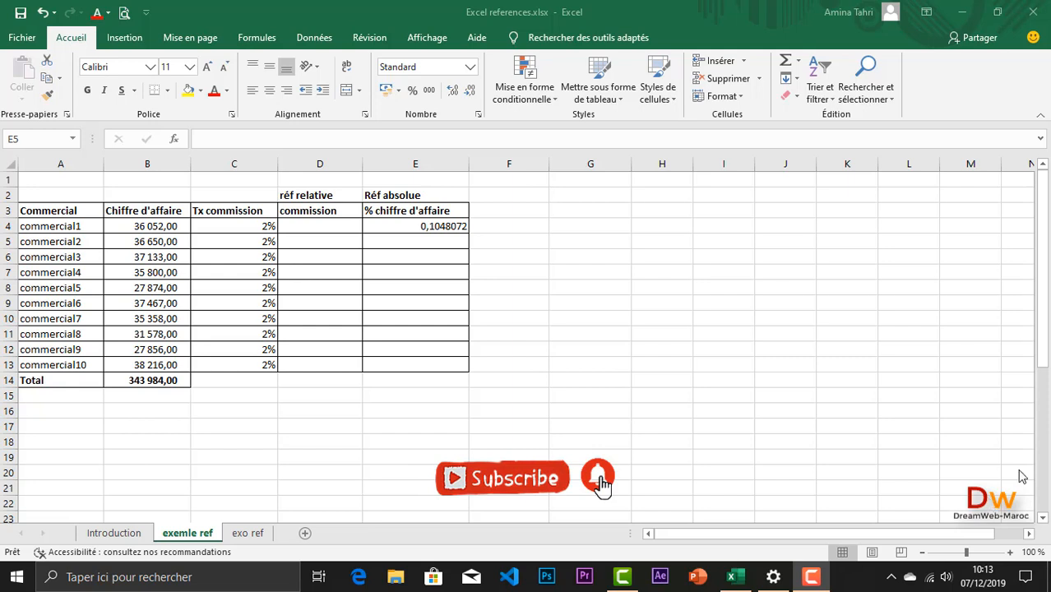
Step: Fill the % chiffre d'affaire formula from E4 down to E13 on the exemle ref sheet
click(113, 535)
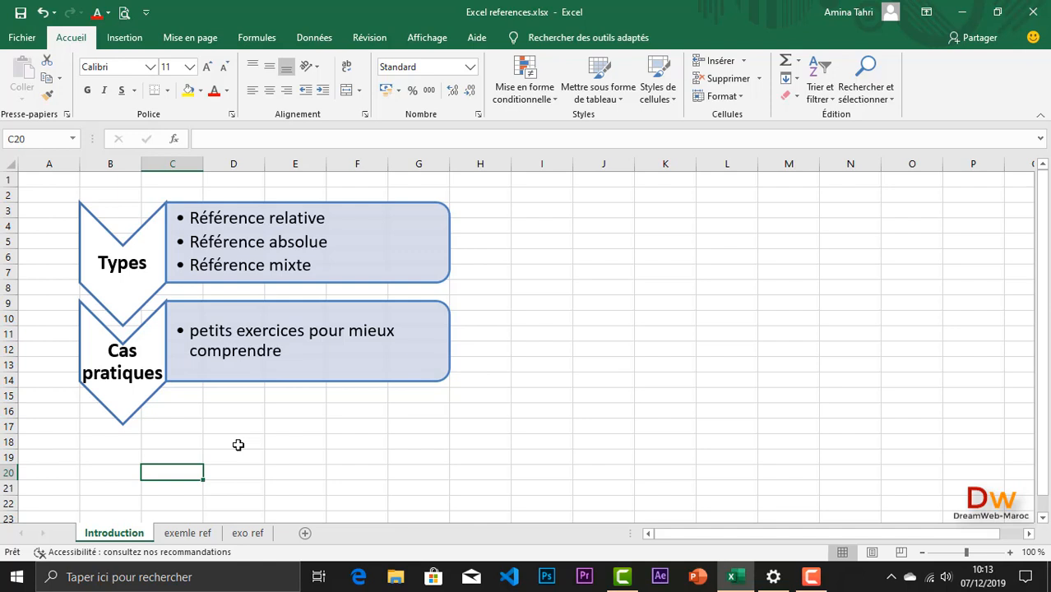
click(188, 534)
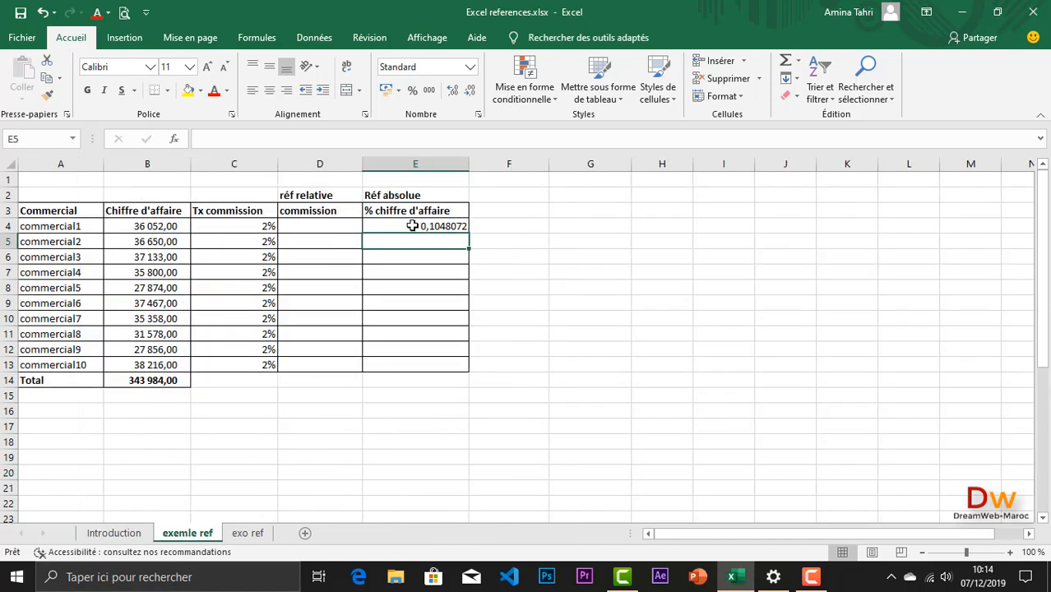
click(412, 226)
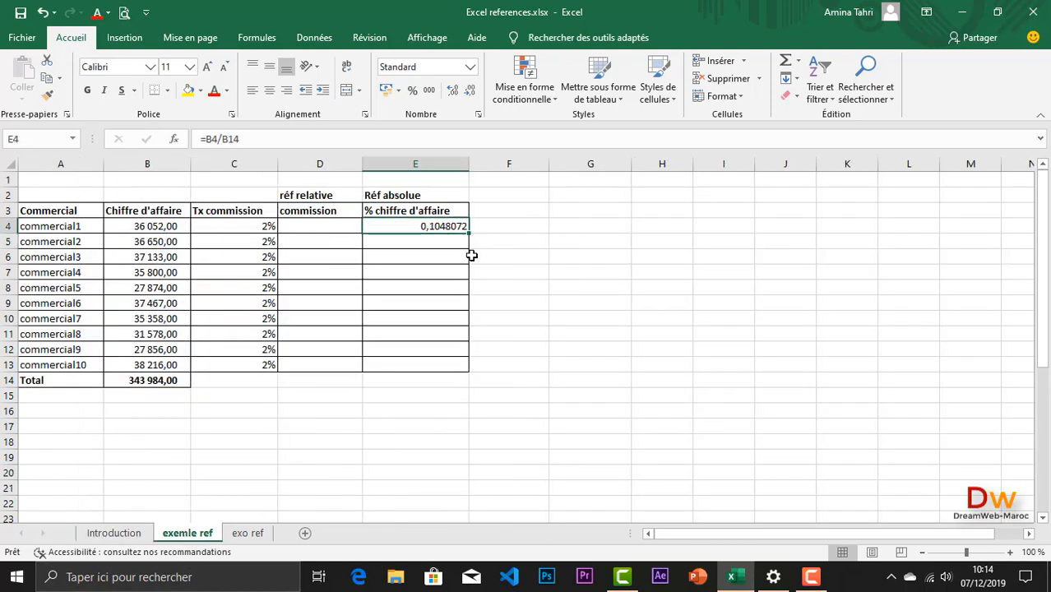
drag(467, 236, 459, 370)
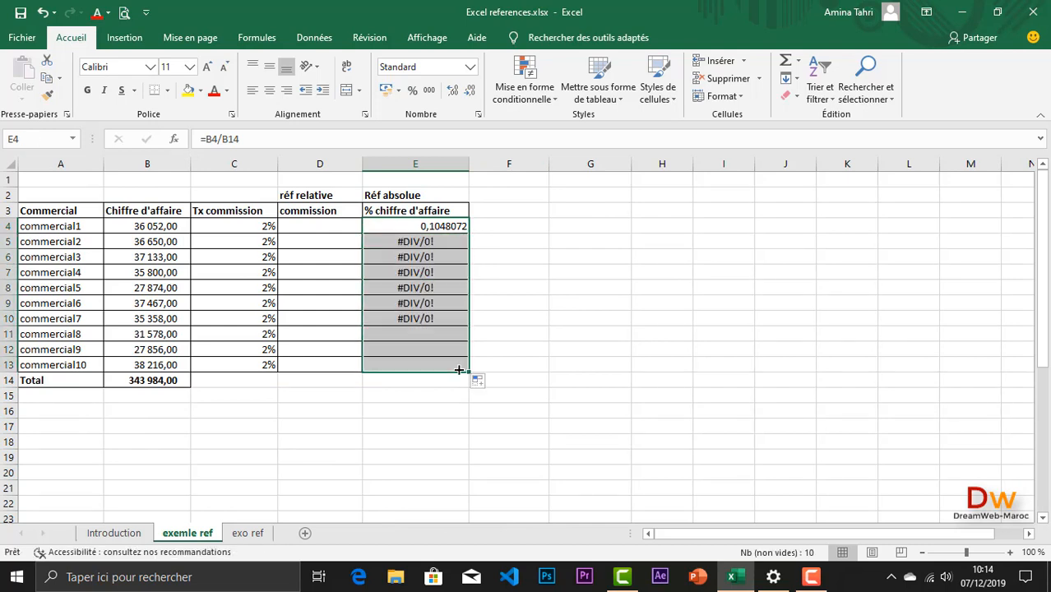
click(421, 229)
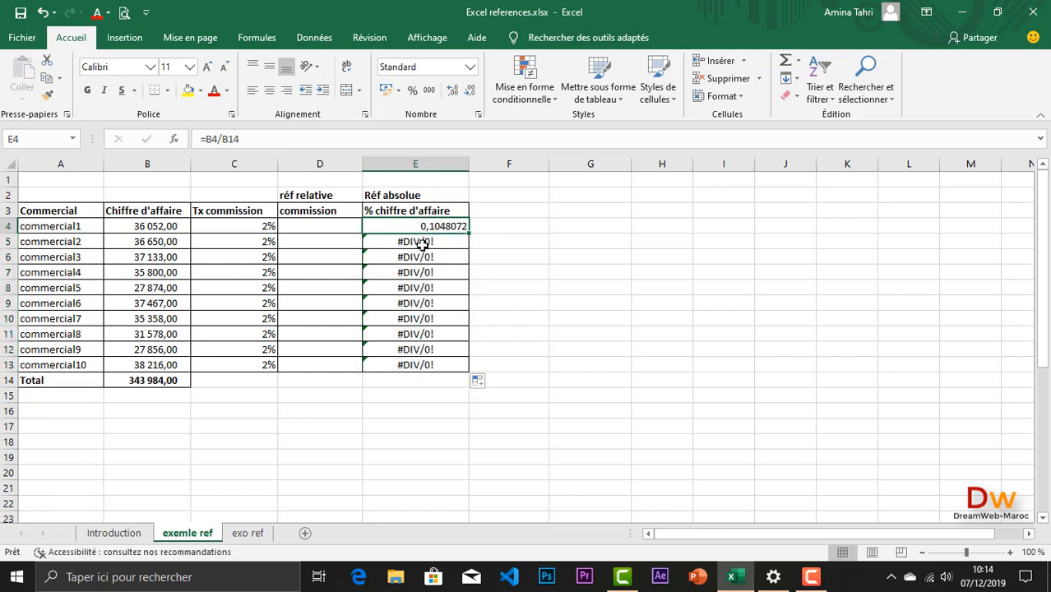
Step: Review the Introduction sheet, and clear the % chiffre d'affaire cells E4:E13 on the exemle ref sheet
click(113, 535)
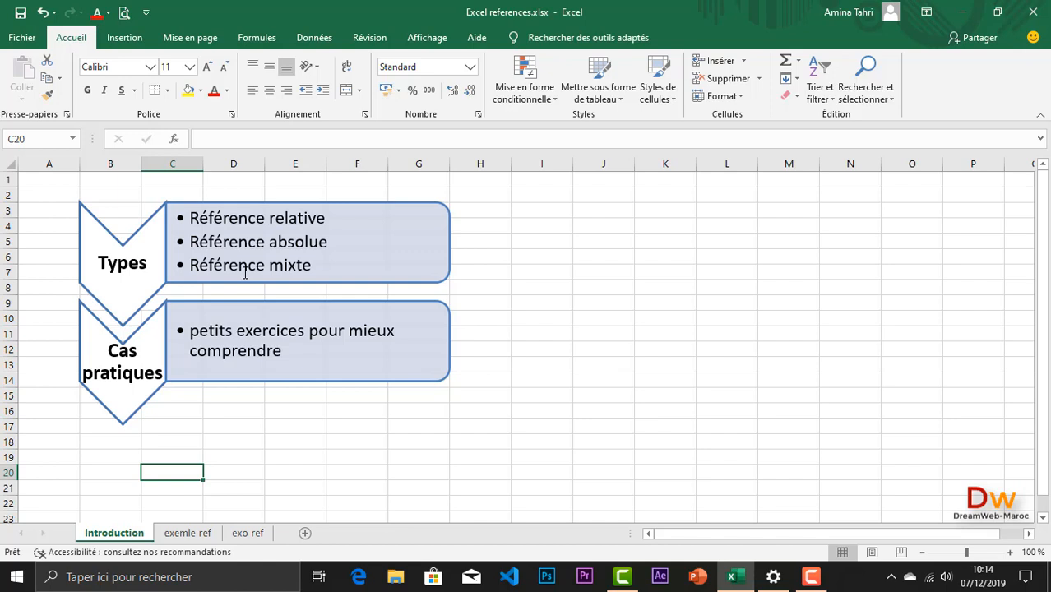
click(194, 538)
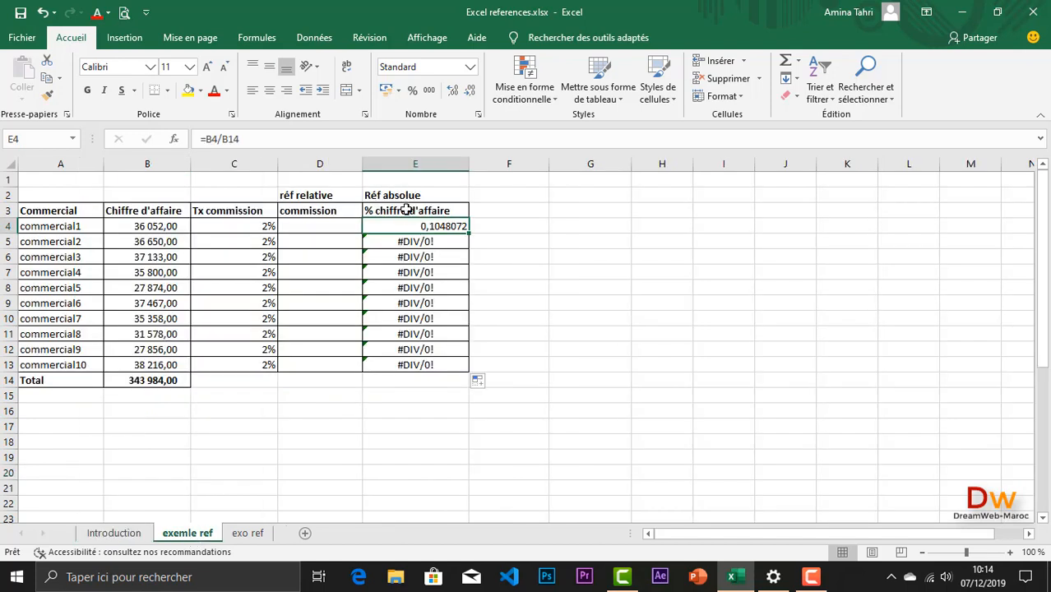
drag(404, 227, 396, 364)
key(Delete)
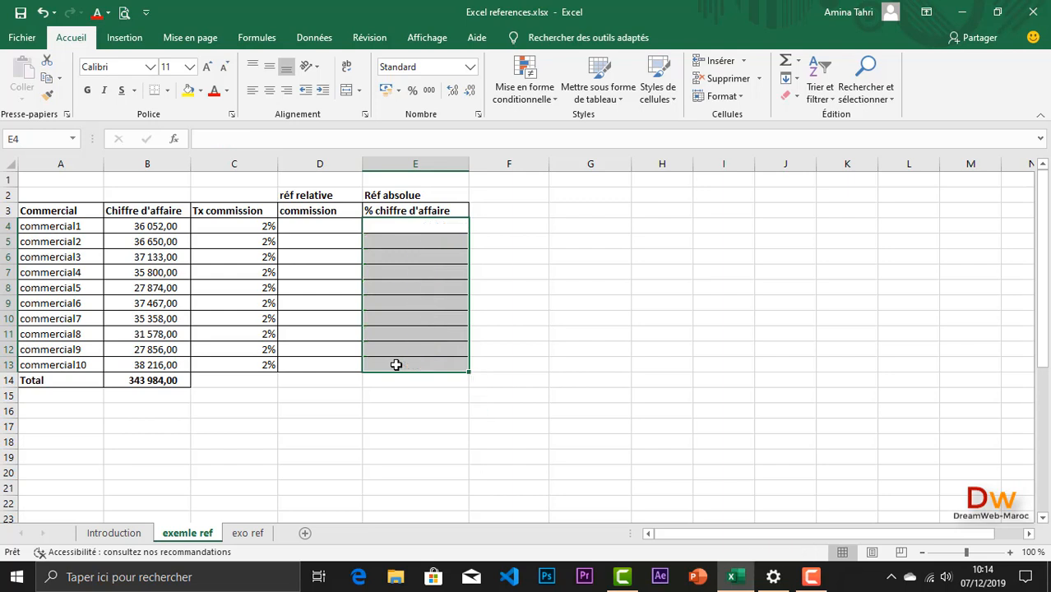
Step: Examine commercial1's turnover in B4, the total's formula in B14 and the commission rates in C4:C13
click(322, 287)
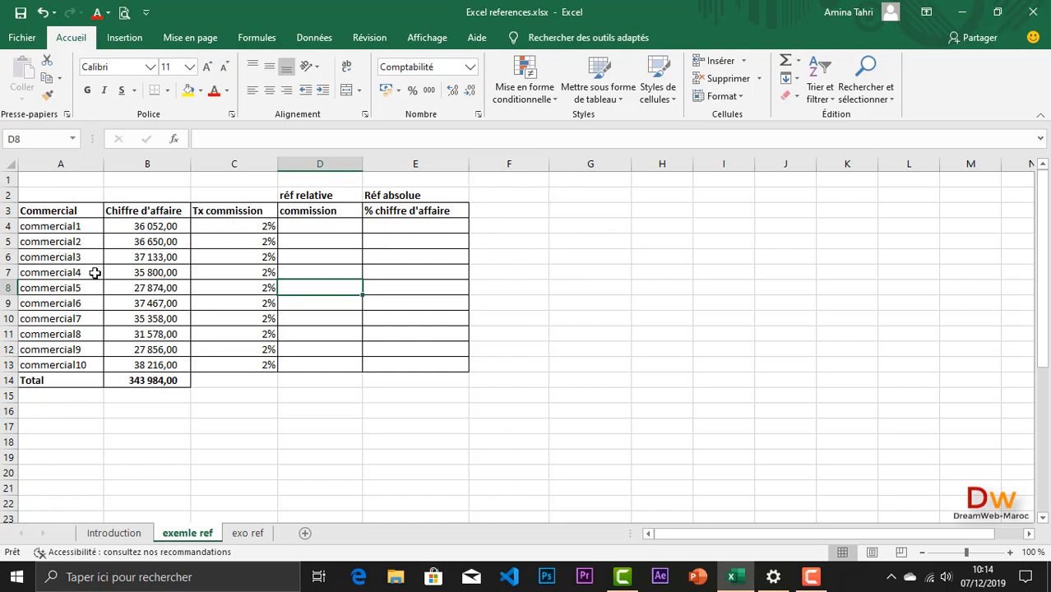
click(146, 227)
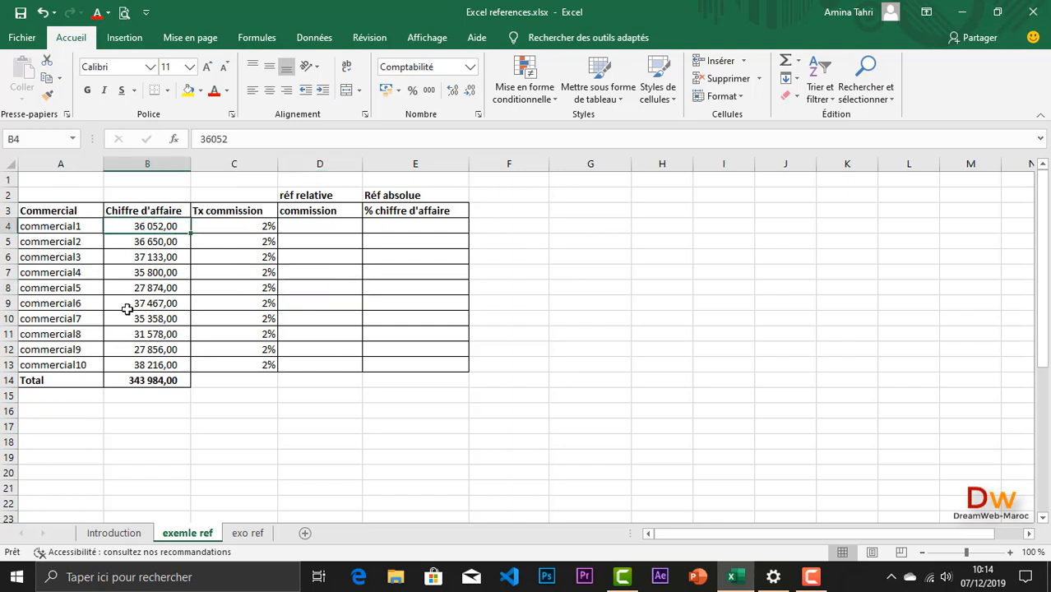
click(167, 383)
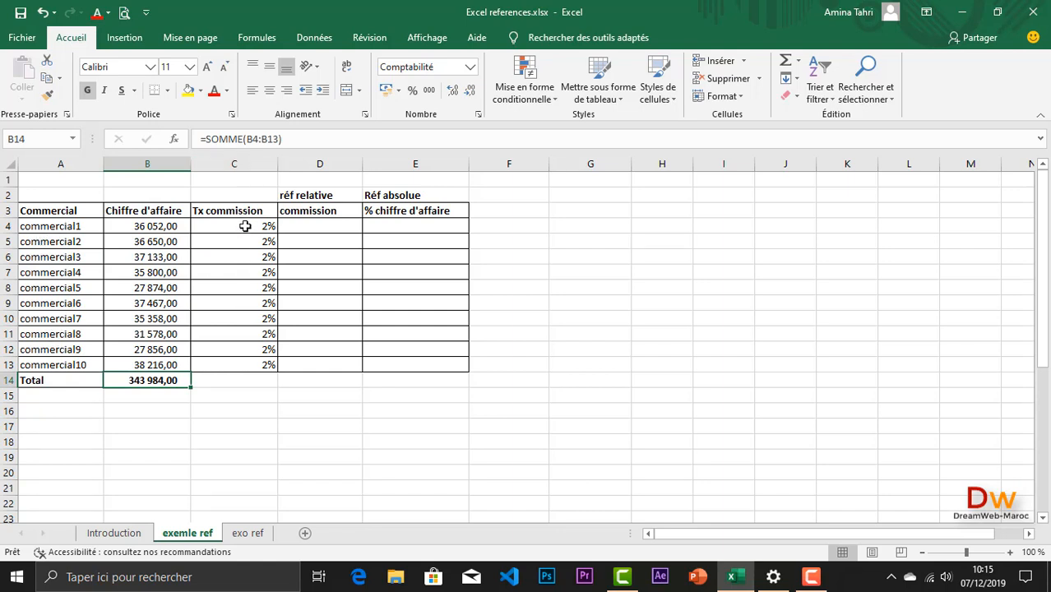
drag(245, 226, 250, 361)
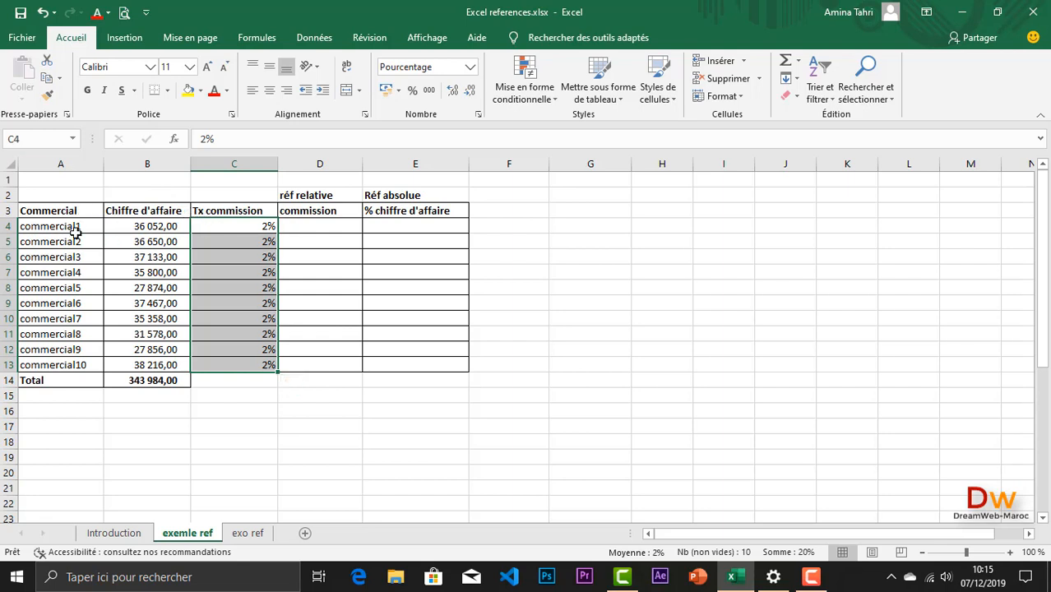
Step: Enter the formula =C4*B4 in D4 to calculate commercial1's commission
click(311, 226)
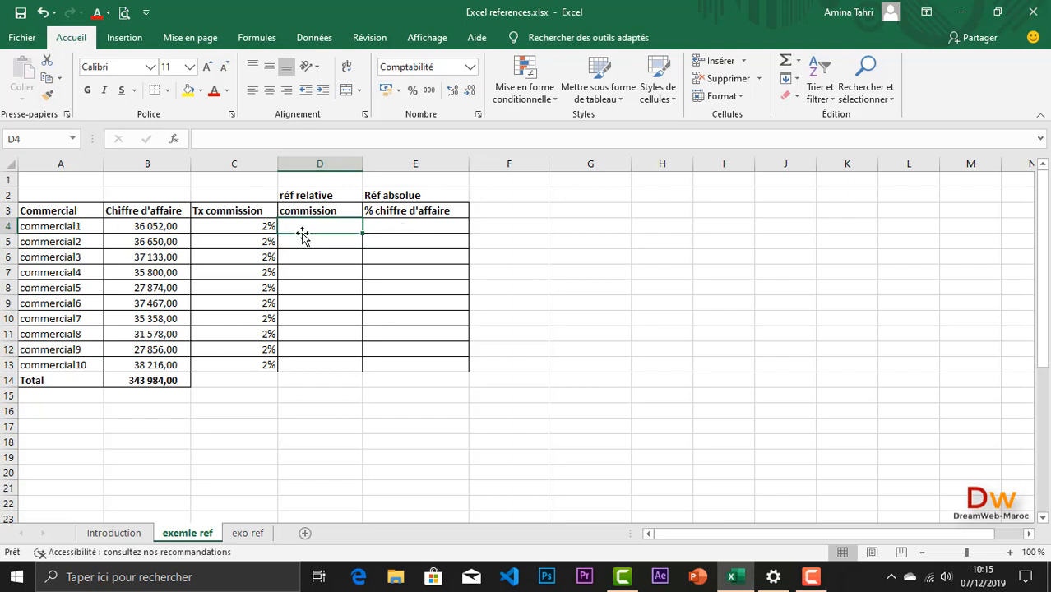
text(=)
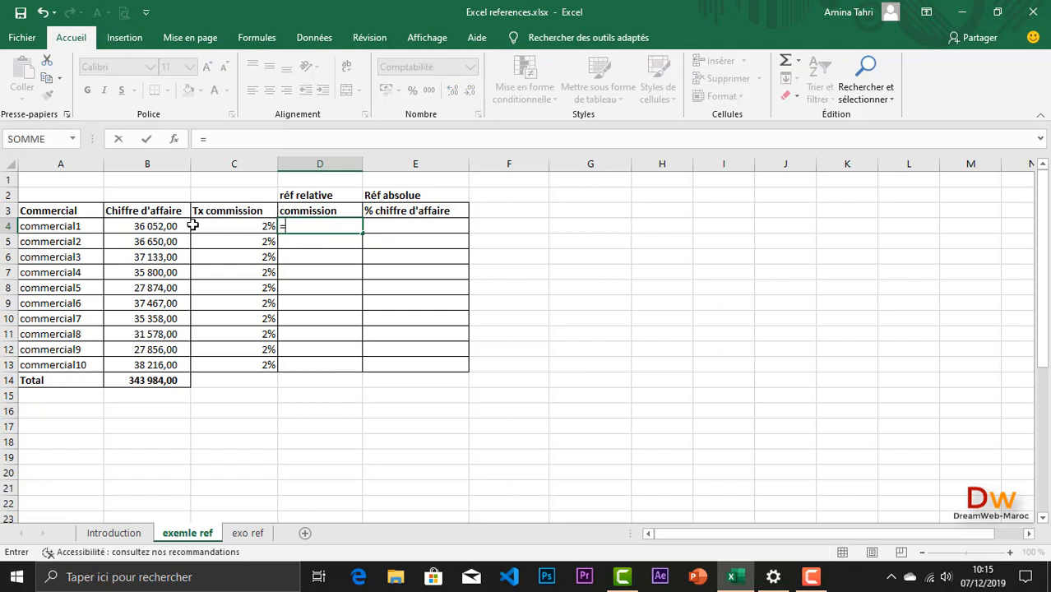
click(239, 228)
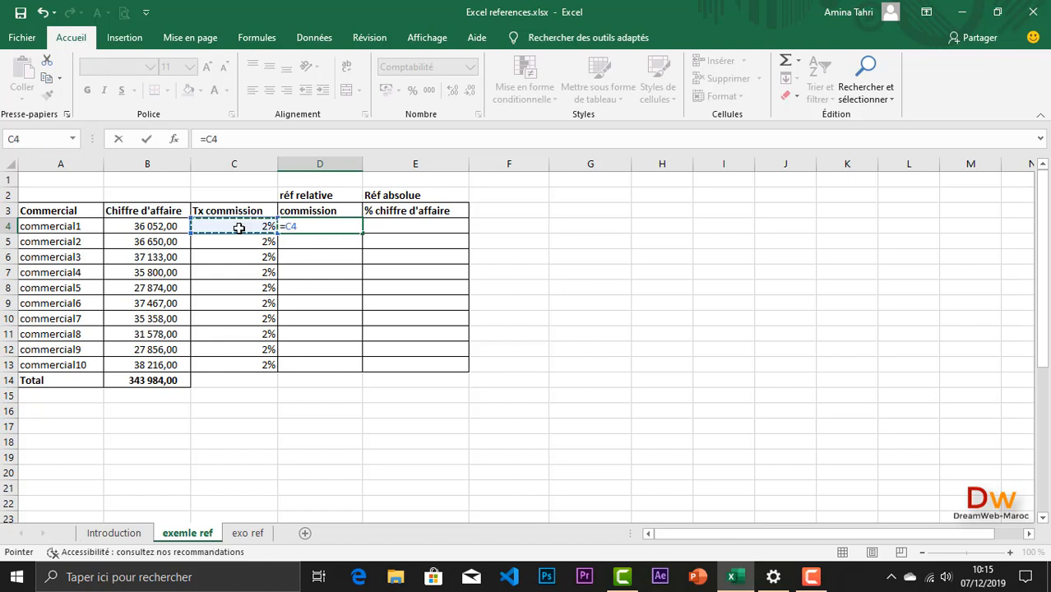
text(*)
click(154, 226)
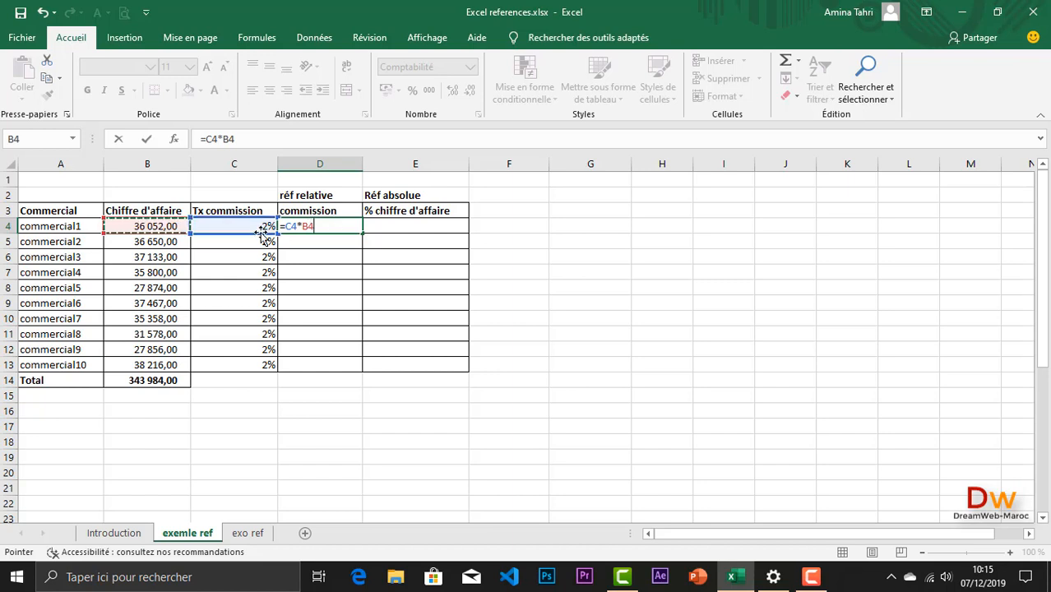
key(Return)
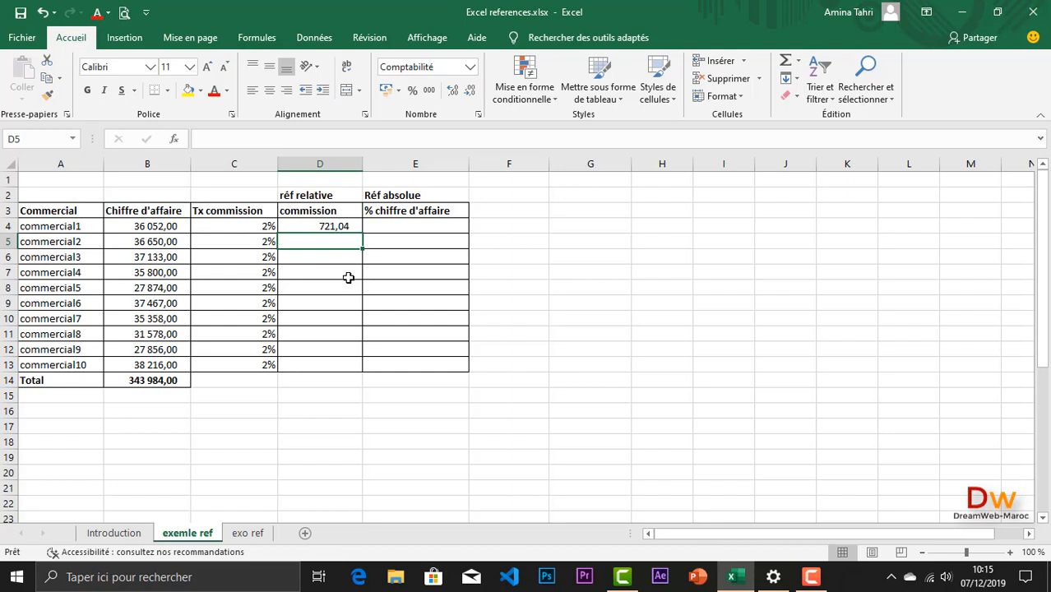
Step: Fill the commission formula from D4 down to D13, and undo that fill
click(321, 227)
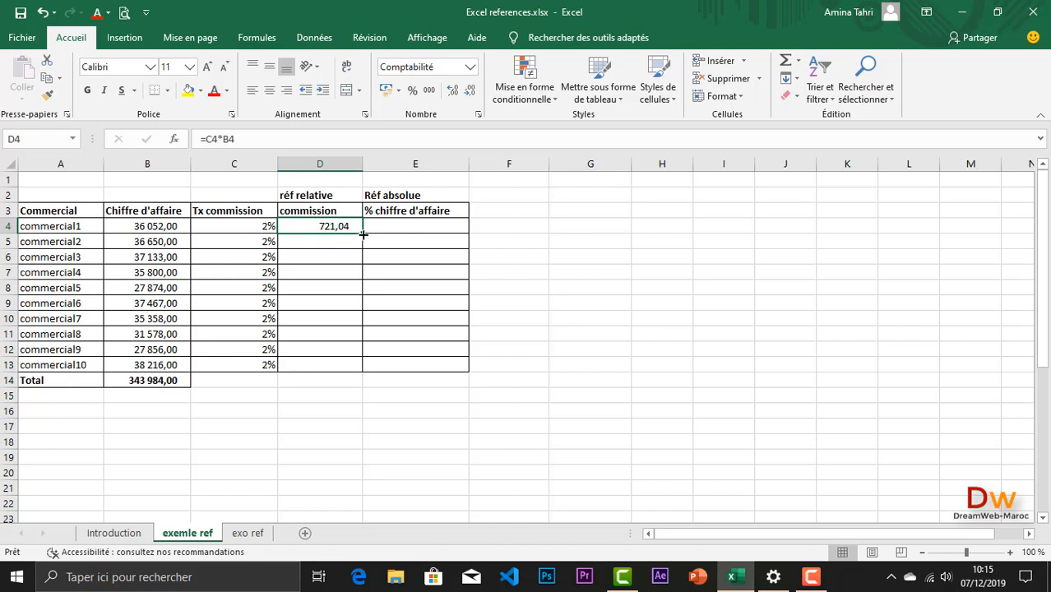
drag(363, 234, 349, 368)
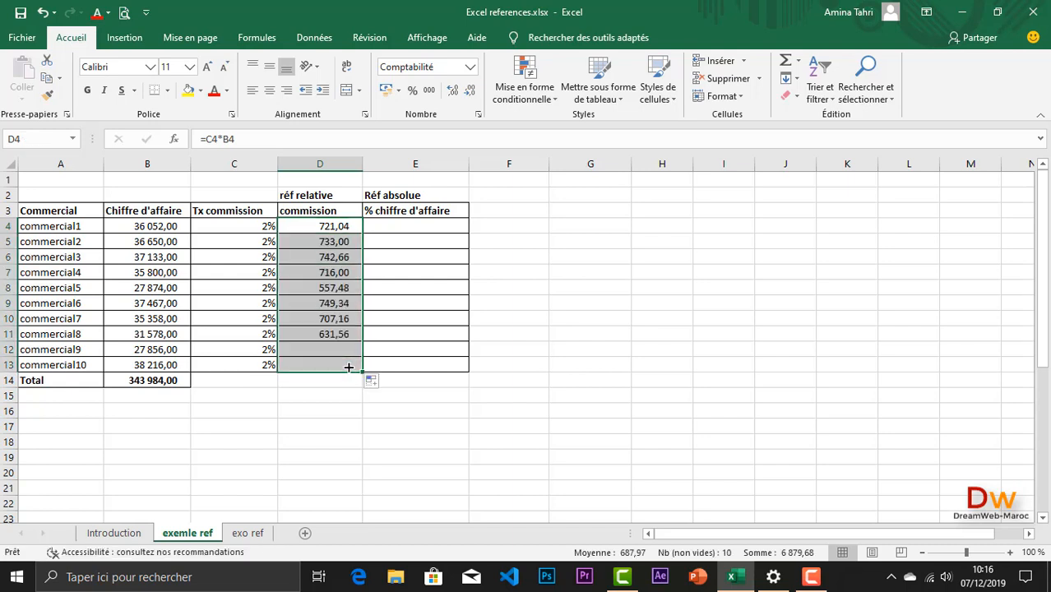
click(46, 13)
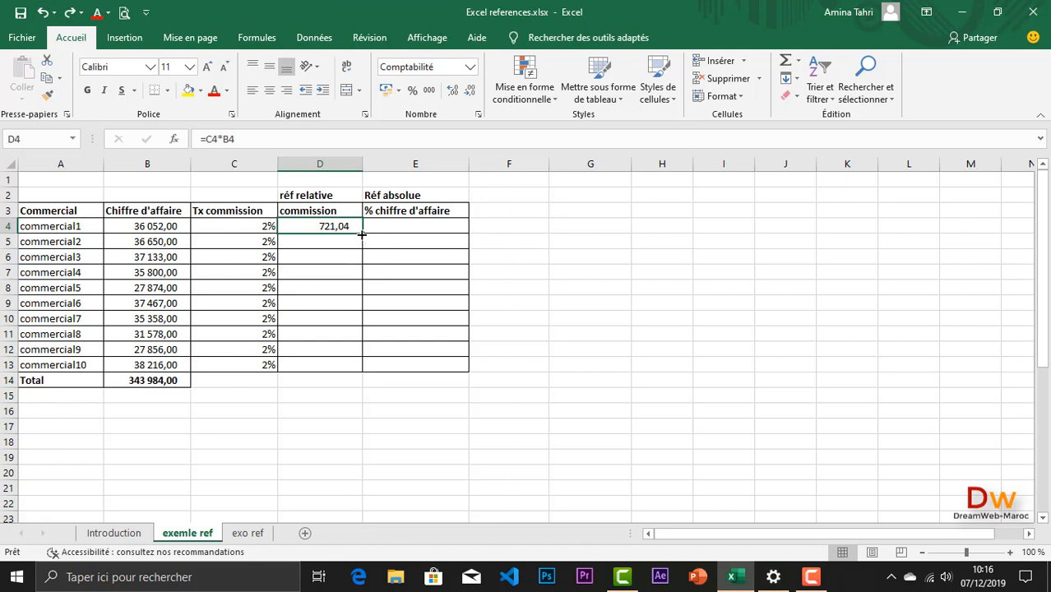
Step: Autofill the commission formula from D4 through D13 again, check the copy in D5, and clear D5:D13
double_click(362, 233)
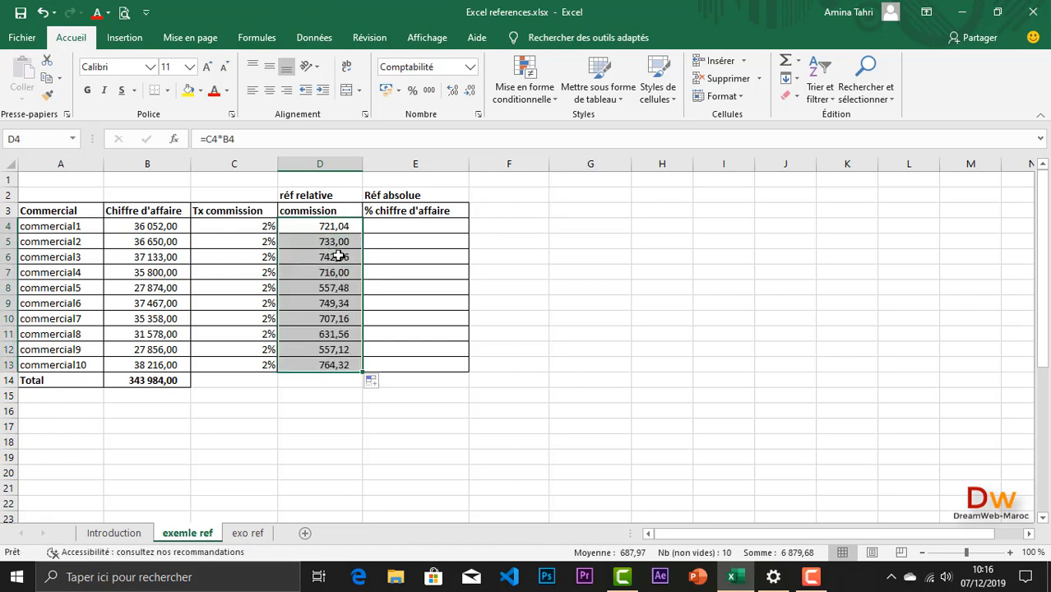
click(321, 242)
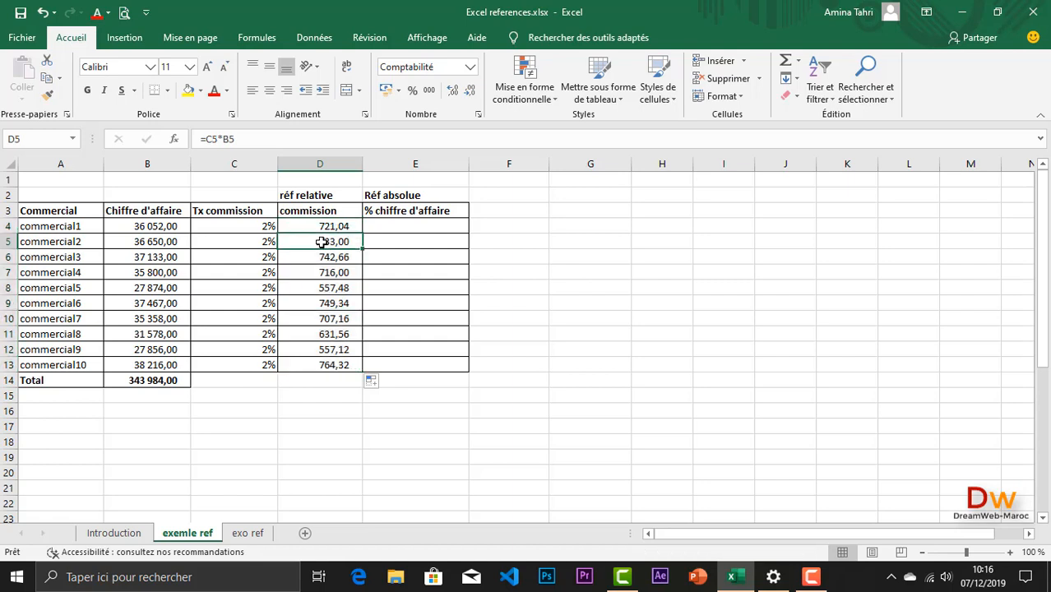
drag(321, 242, 319, 354)
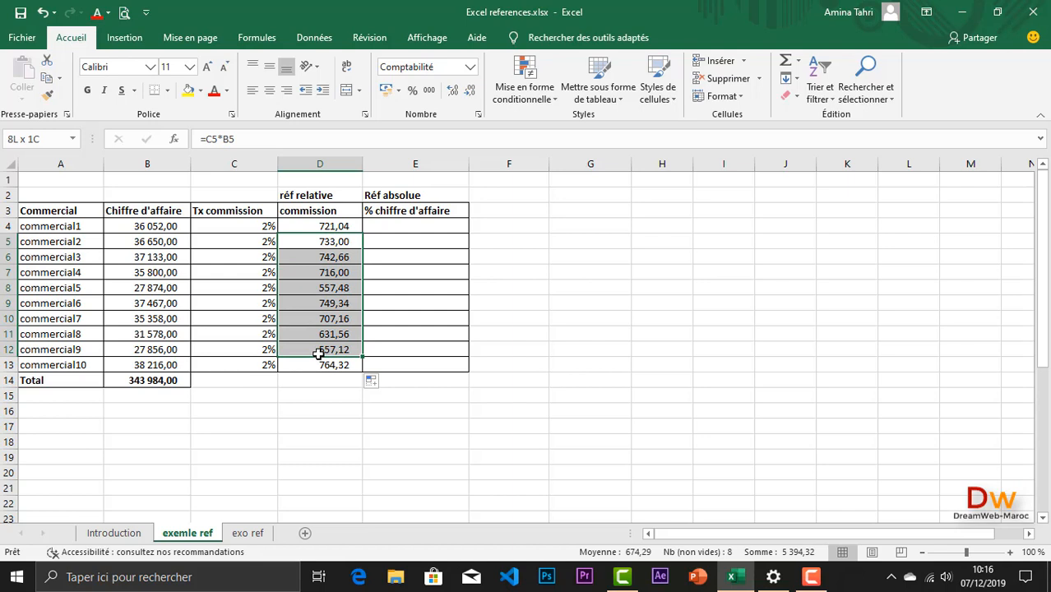
drag(319, 354, 318, 353)
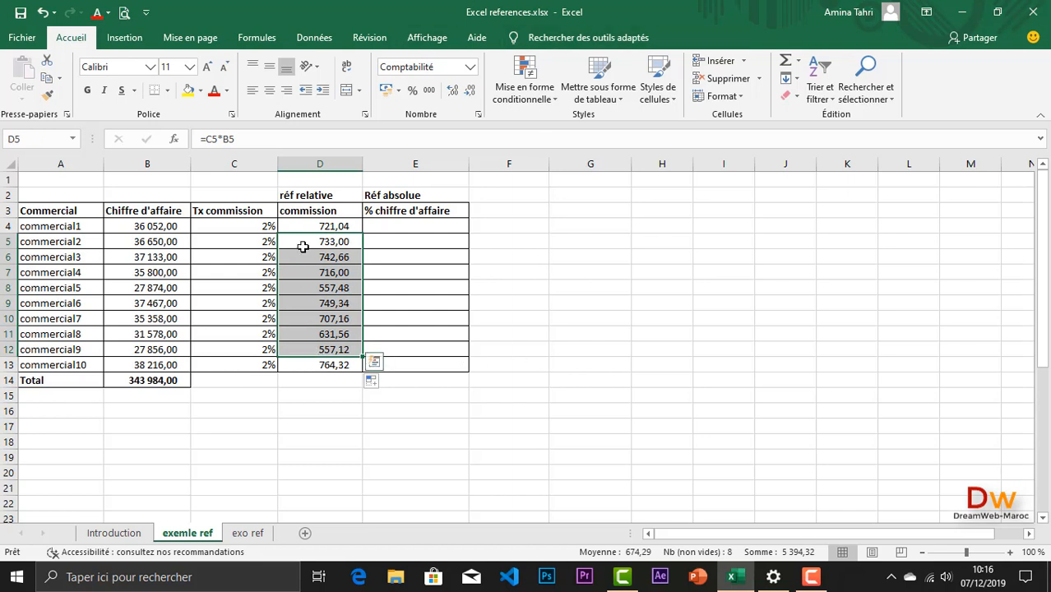
drag(307, 241, 302, 364)
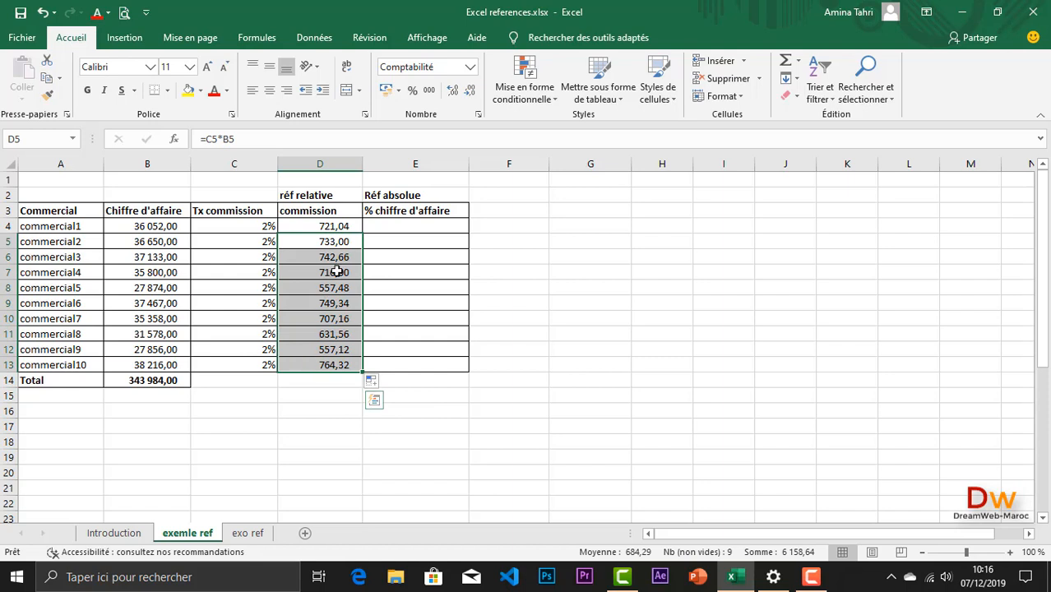
key(Delete)
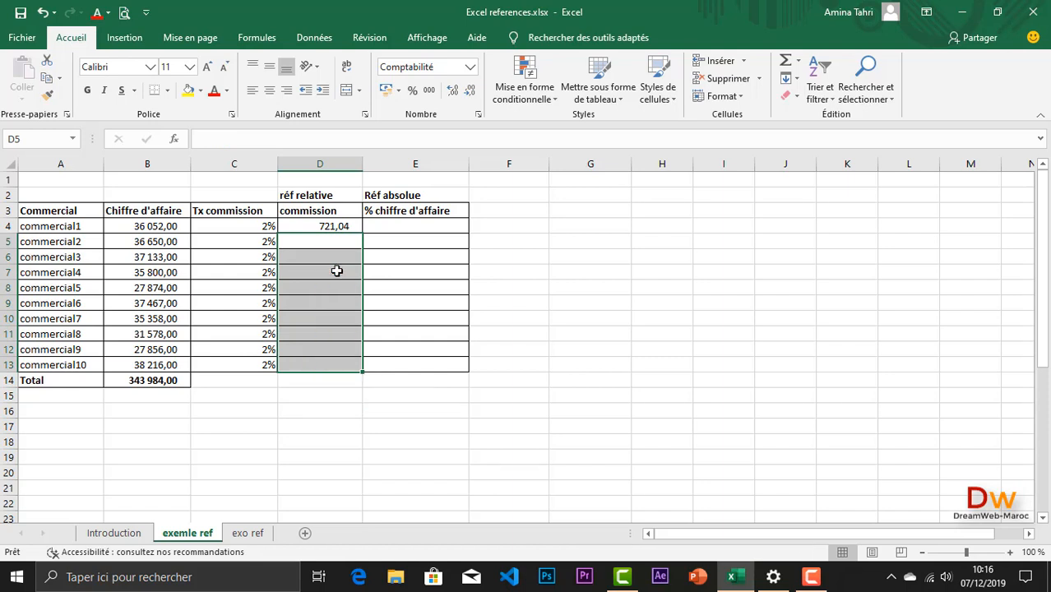
Step: Examine the cell references in D4's commission formula, leaving the formula as it is
double_click(322, 226)
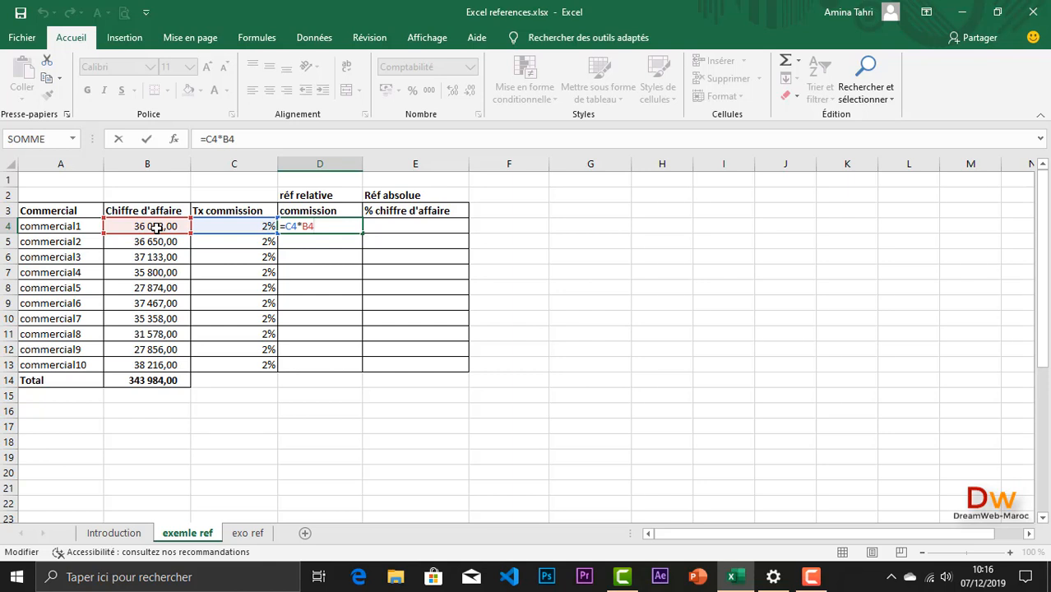
key(Return)
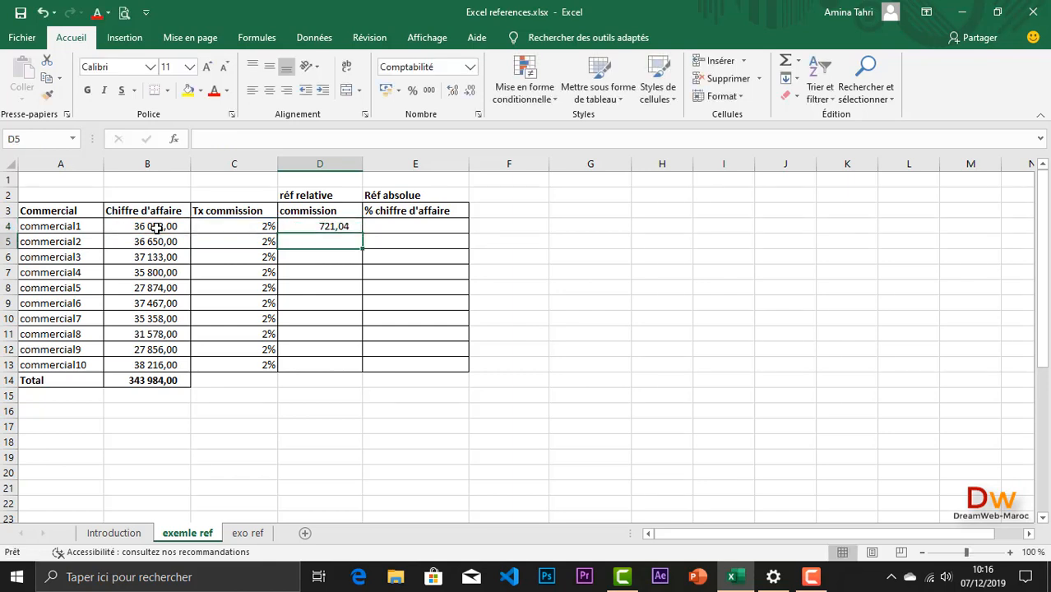
click(296, 226)
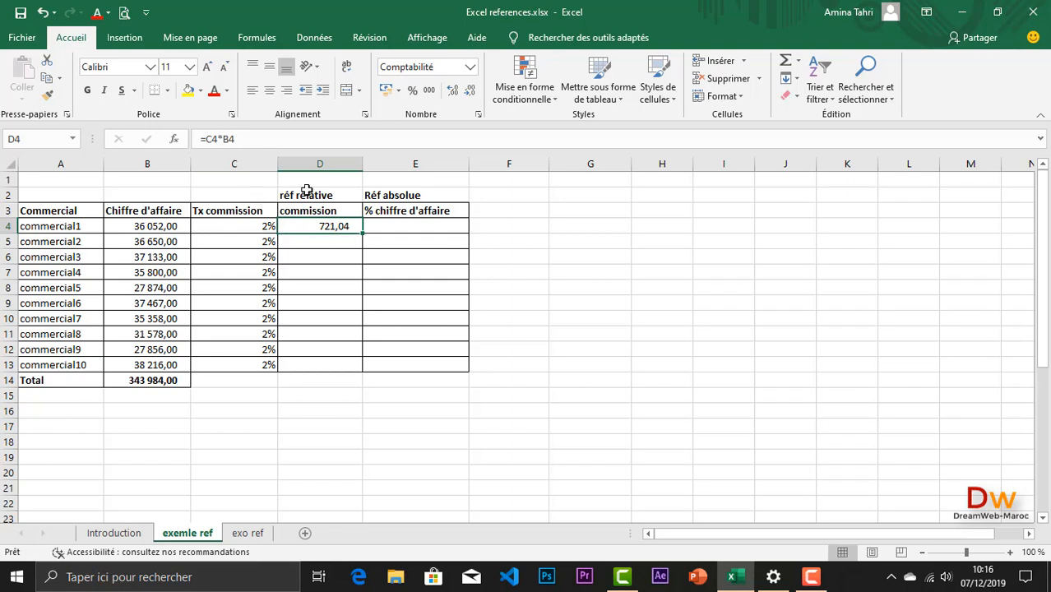
double_click(327, 227)
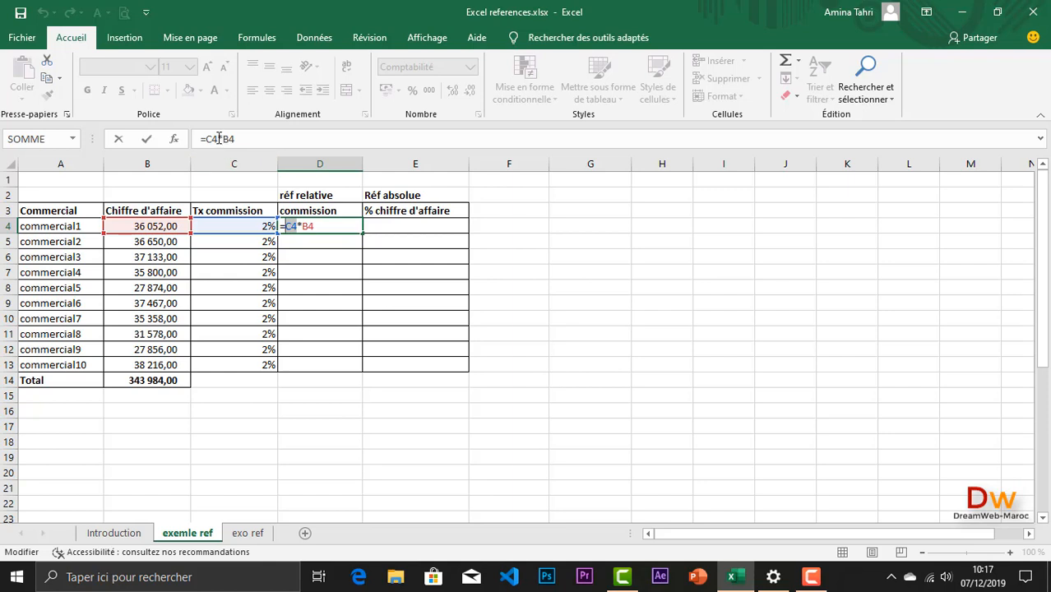
click(215, 139)
double_click(211, 139)
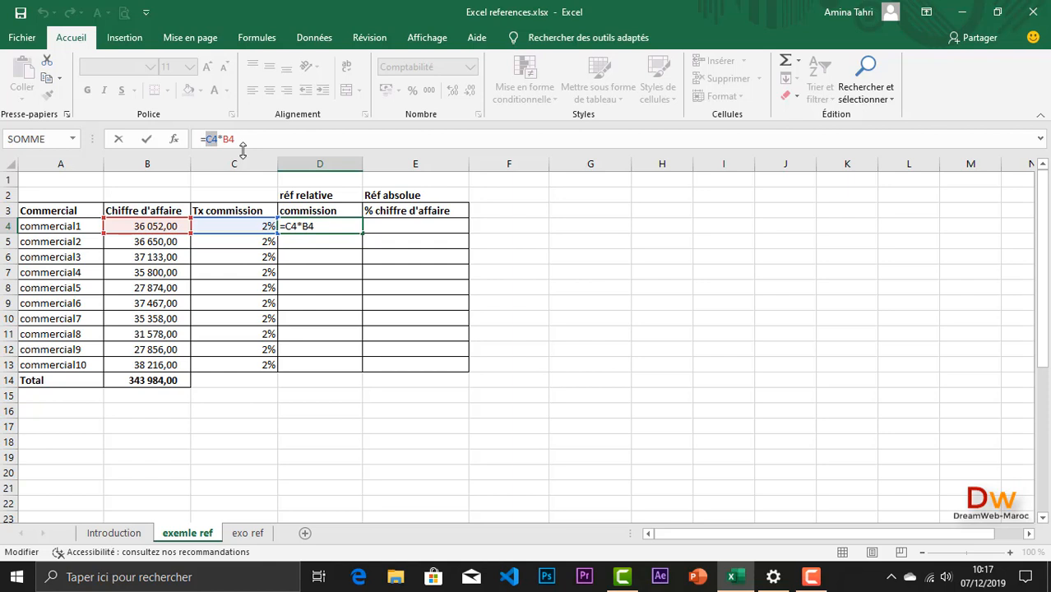
key(Return)
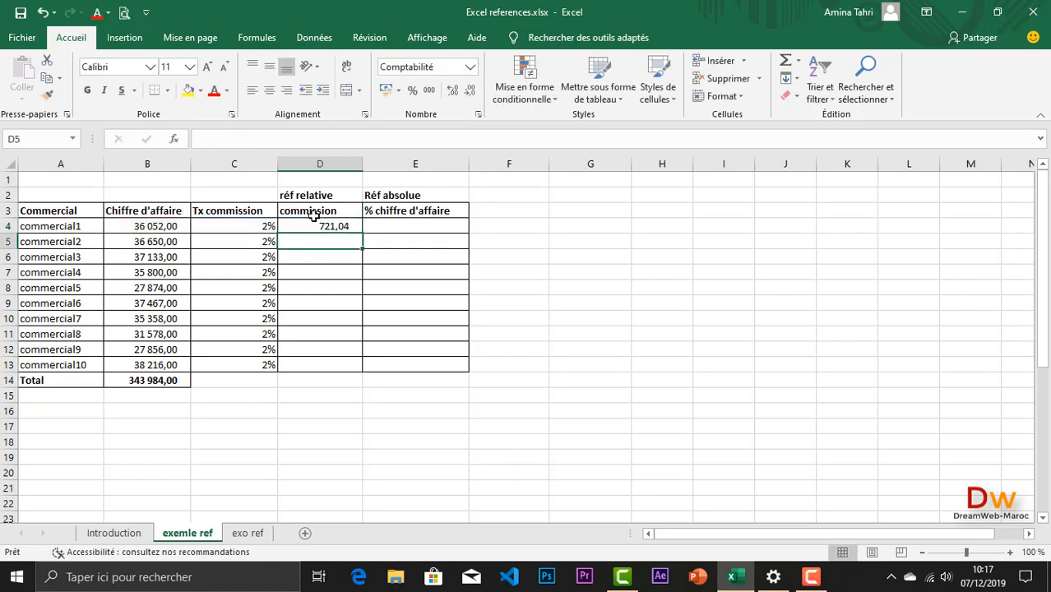
Step: Autofill the commission formula from D4 down to D13 and check the copied formula in D6
click(321, 225)
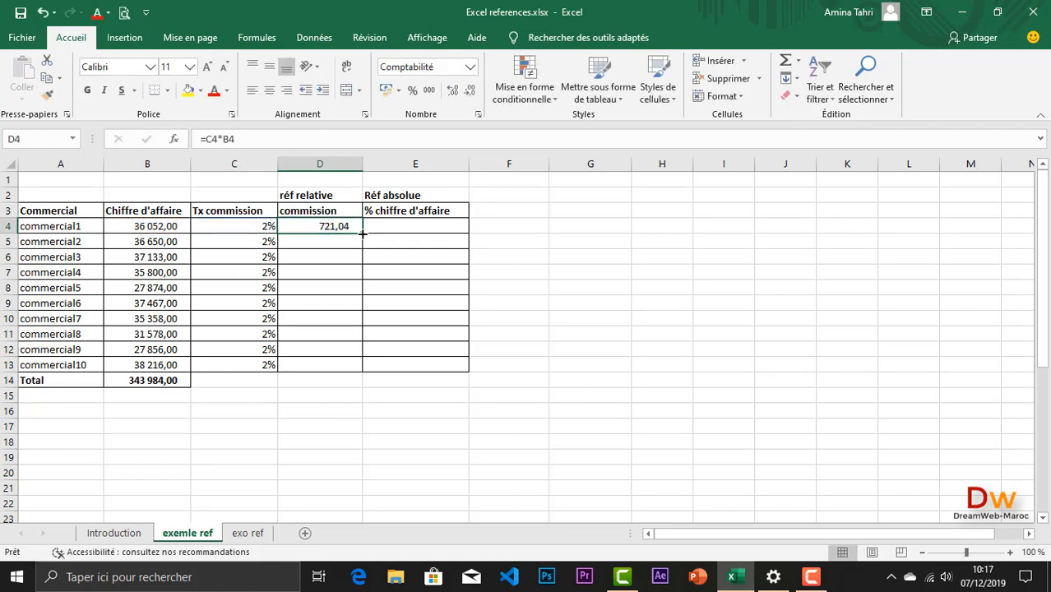
double_click(362, 234)
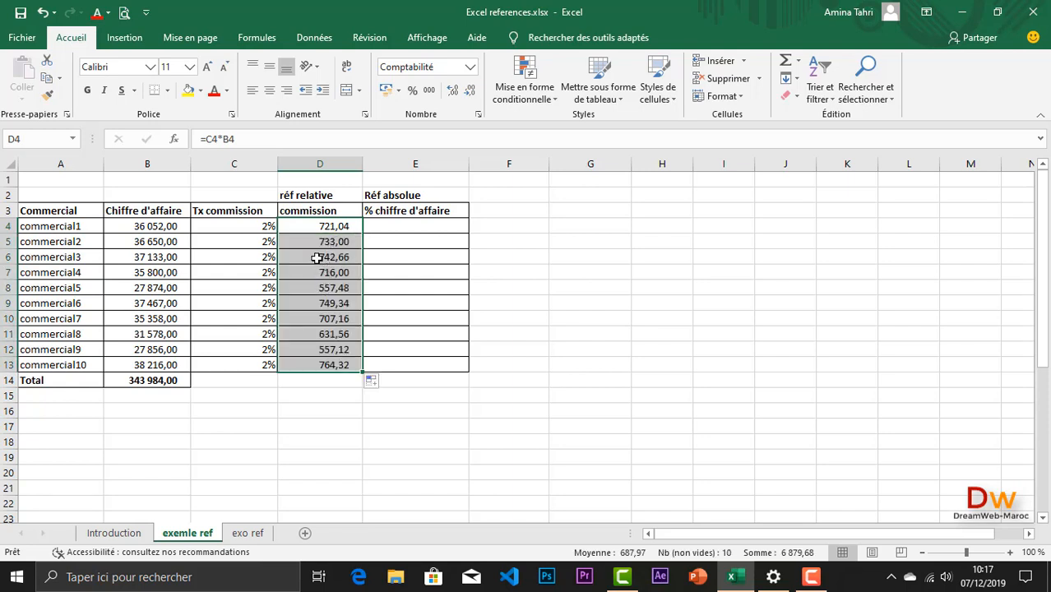
double_click(317, 258)
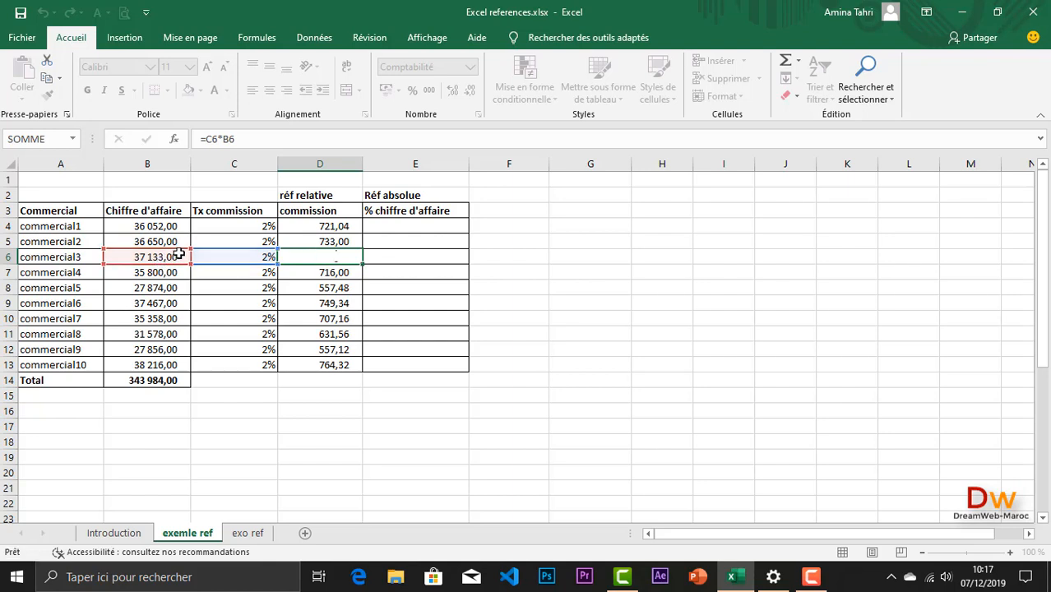
key(Return)
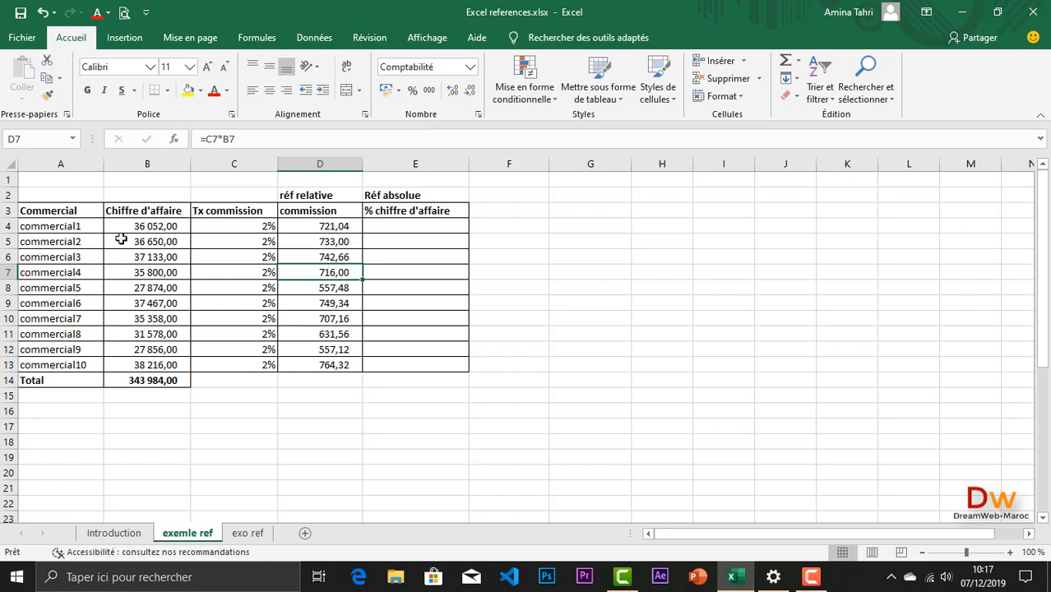
Step: Enter the formula =B4/B14 in E4 to calculate commercial1's share of total turnover
click(421, 226)
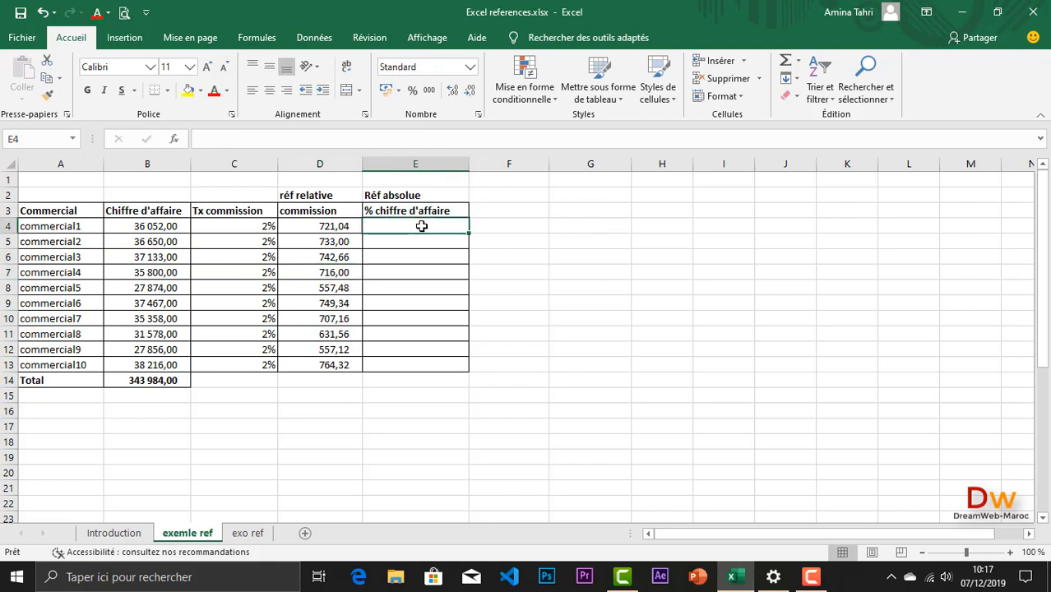
text(=)
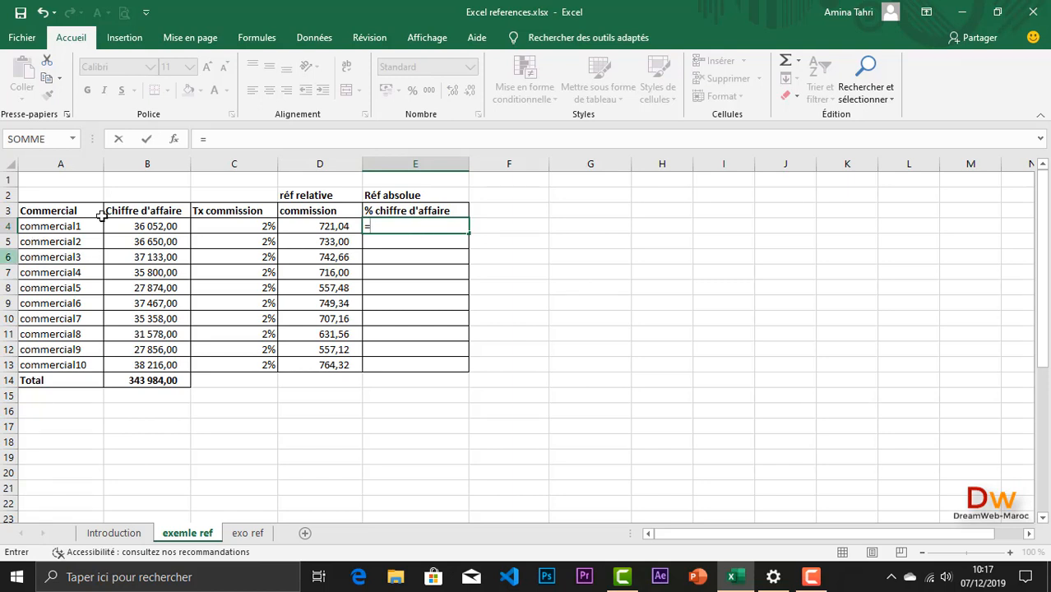
click(143, 226)
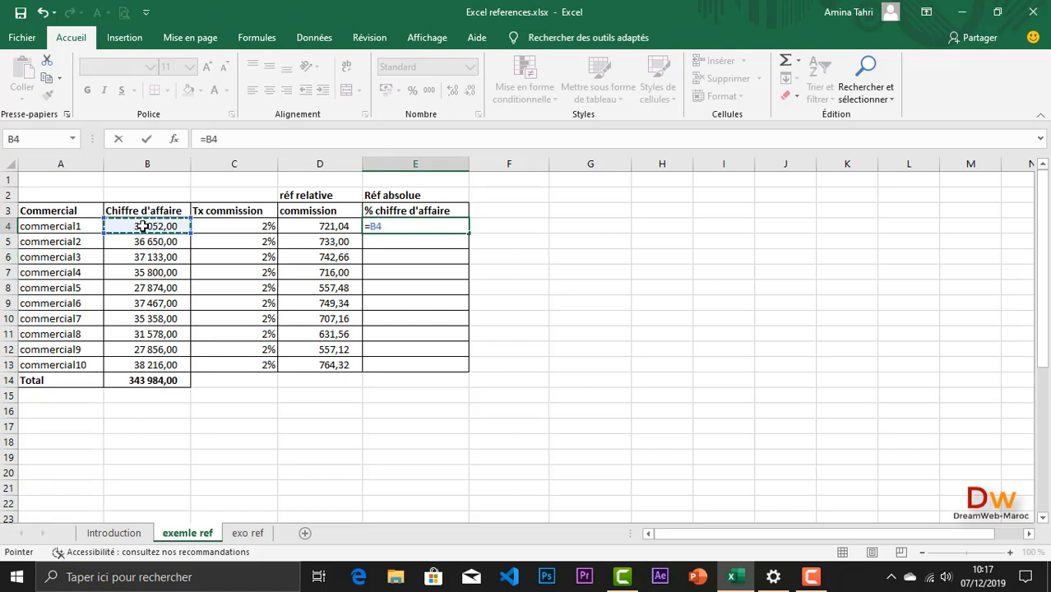
text(/)
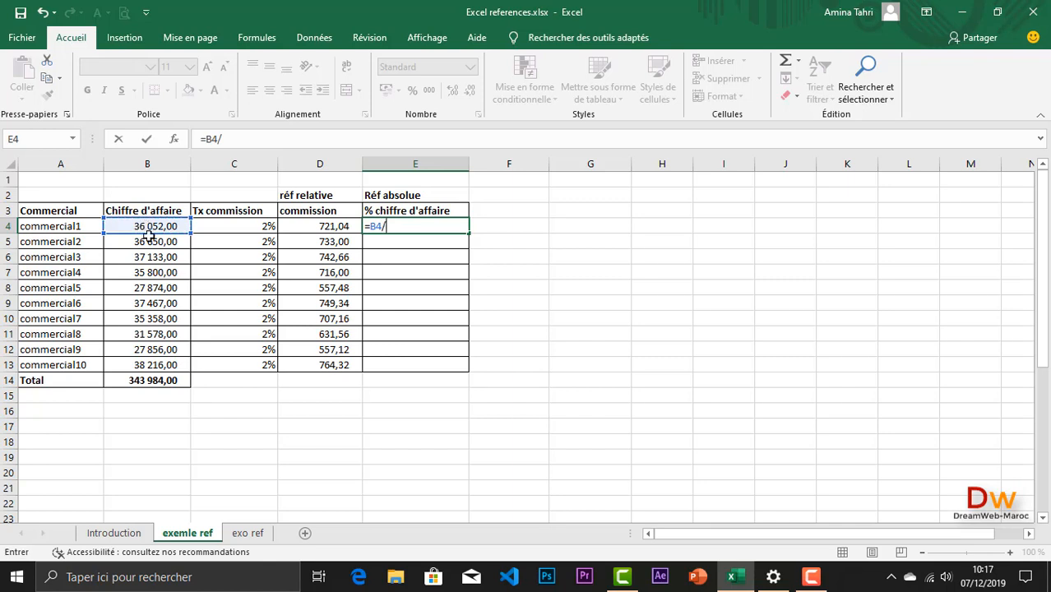
click(117, 382)
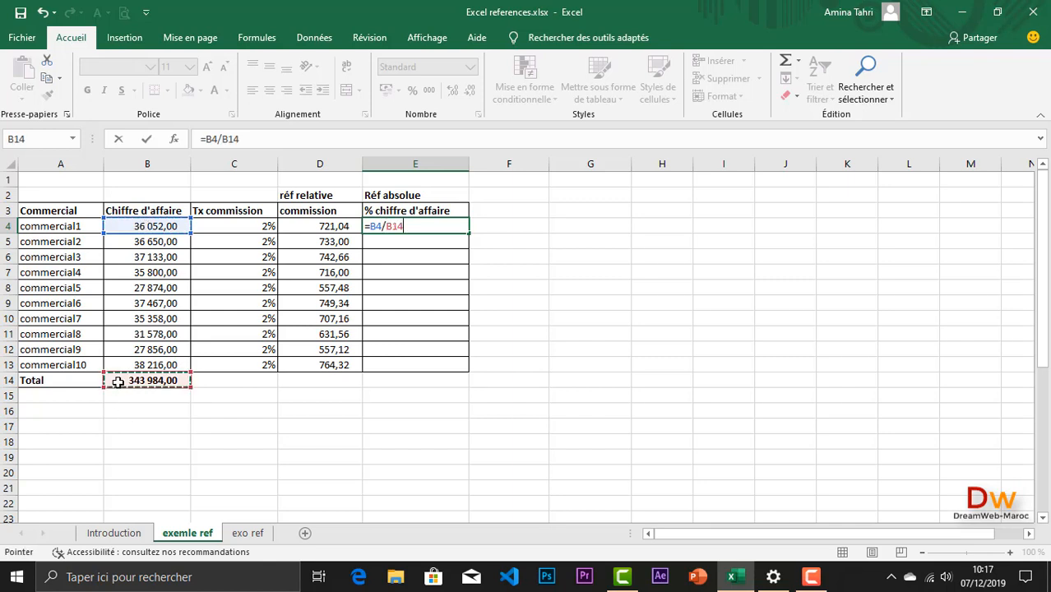
key(Return)
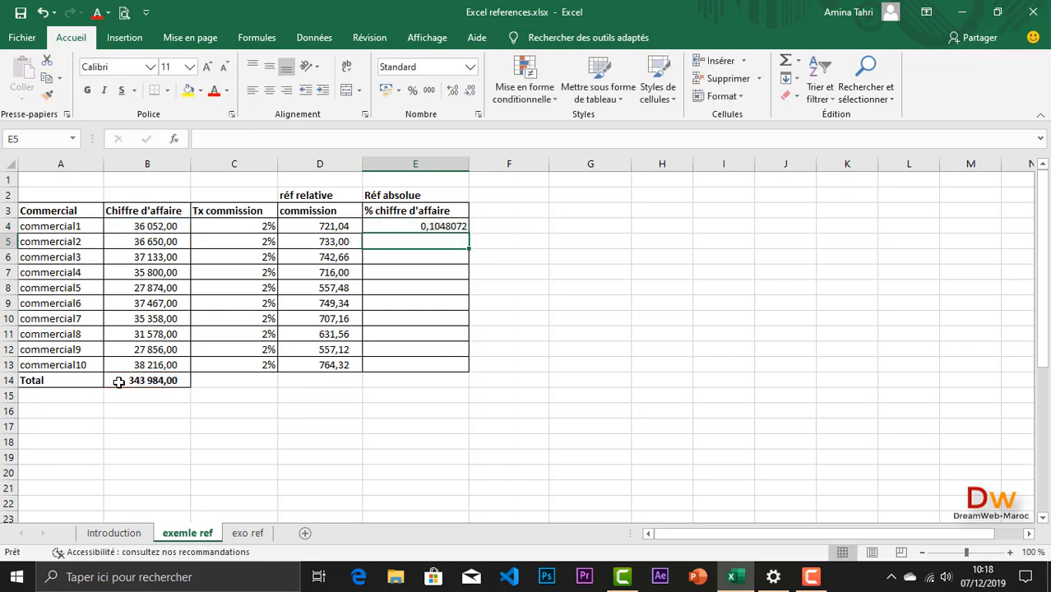
Step: Autofill the turnover share formula from E4 down to E13 and inspect the copied formula in E5
click(426, 226)
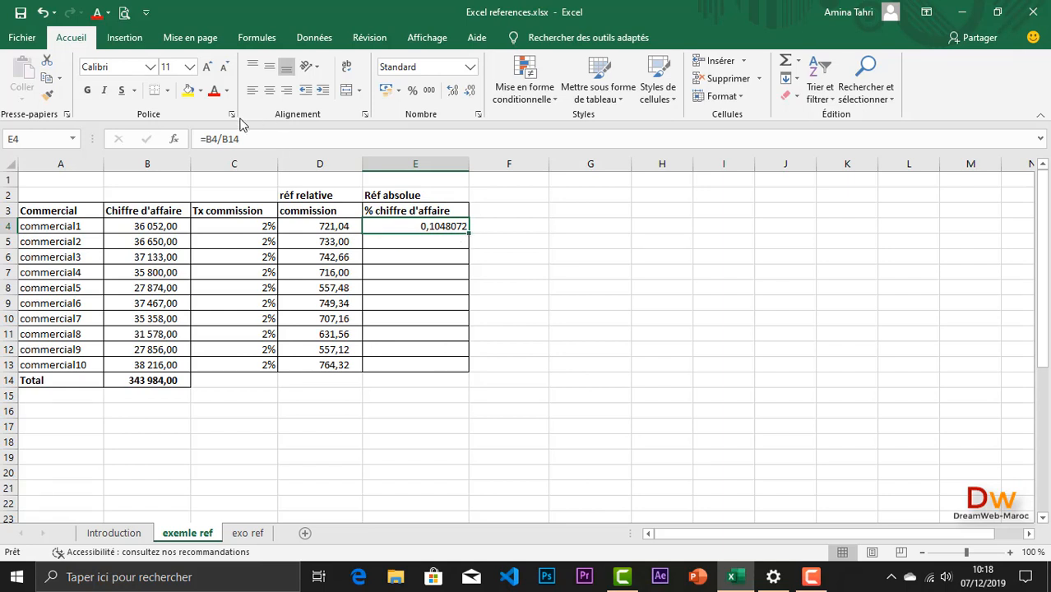
double_click(468, 234)
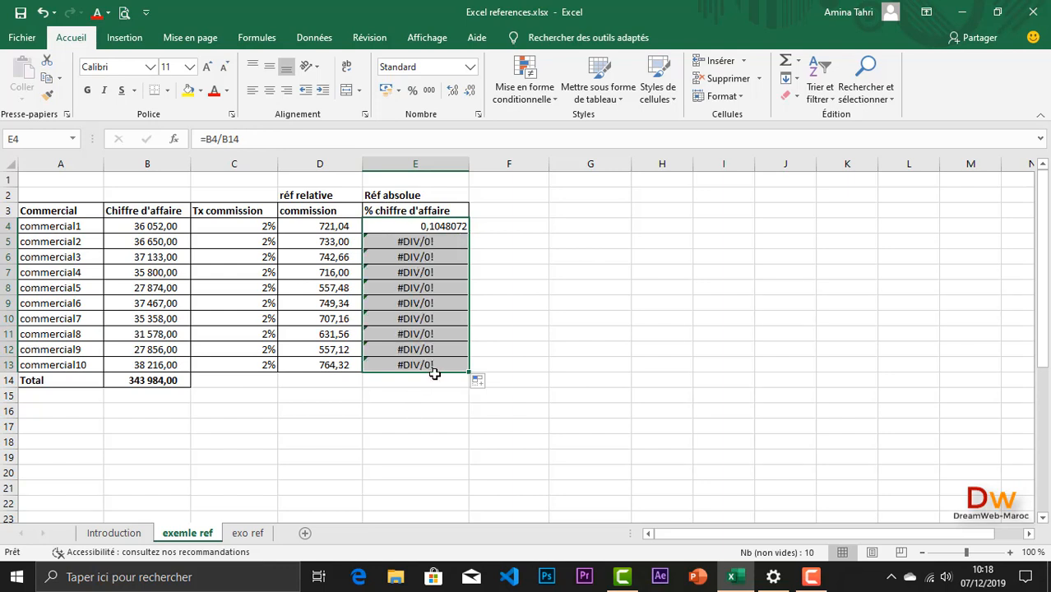
double_click(413, 241)
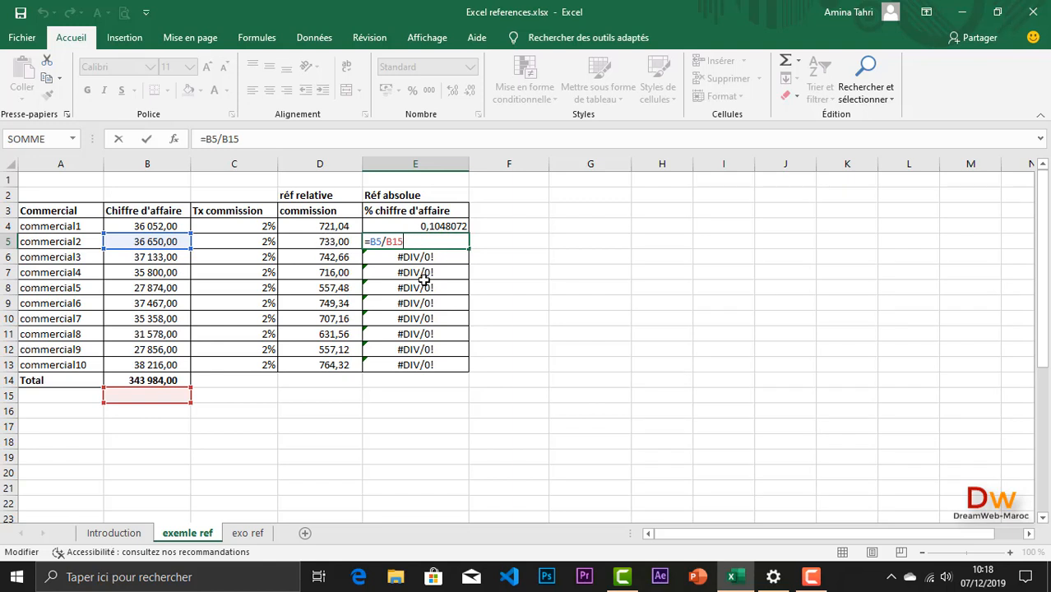
key(Return)
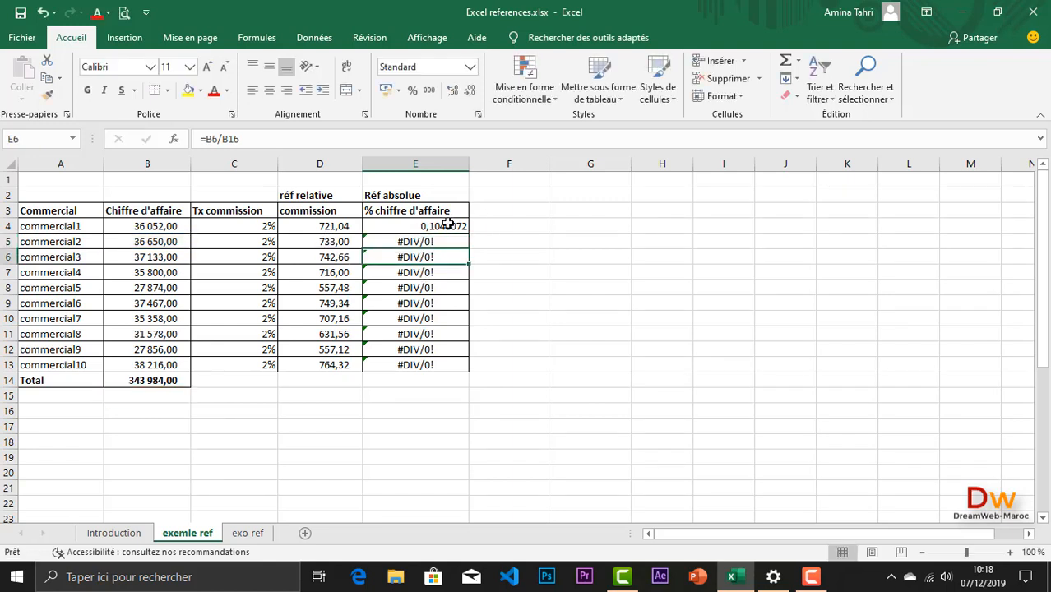
Step: Compare the cell references in the share formulas of E4, E5 and E9, leaving the formulas as they are
double_click(447, 224)
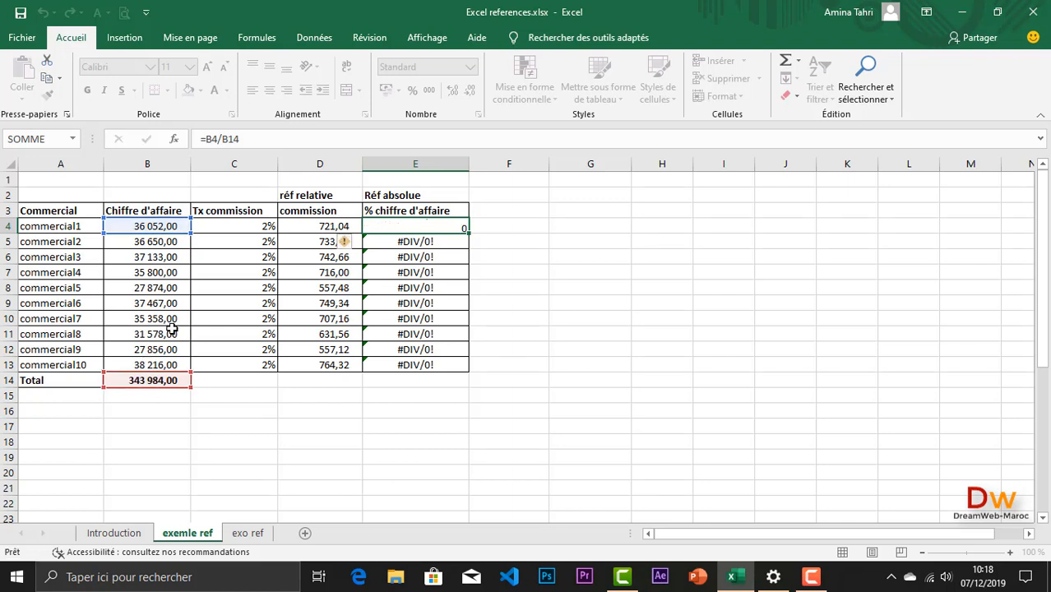
key(Return)
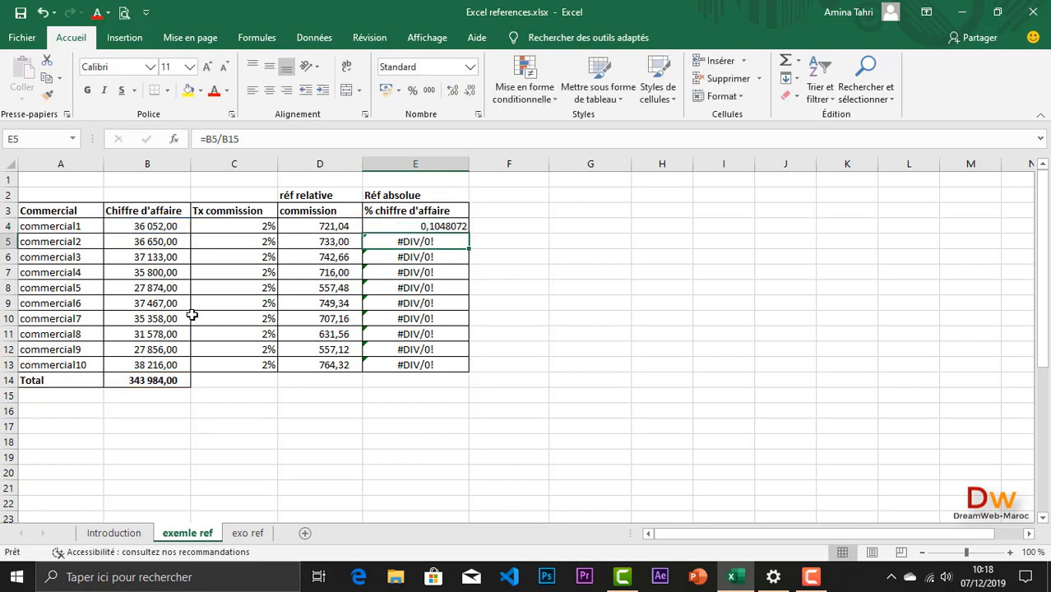
double_click(425, 244)
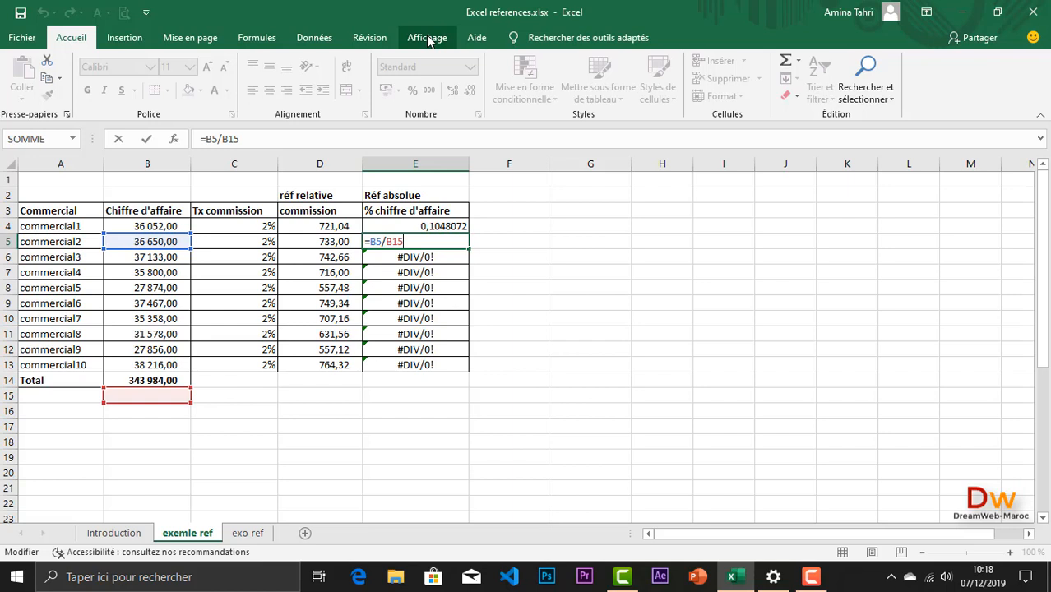
key(Return)
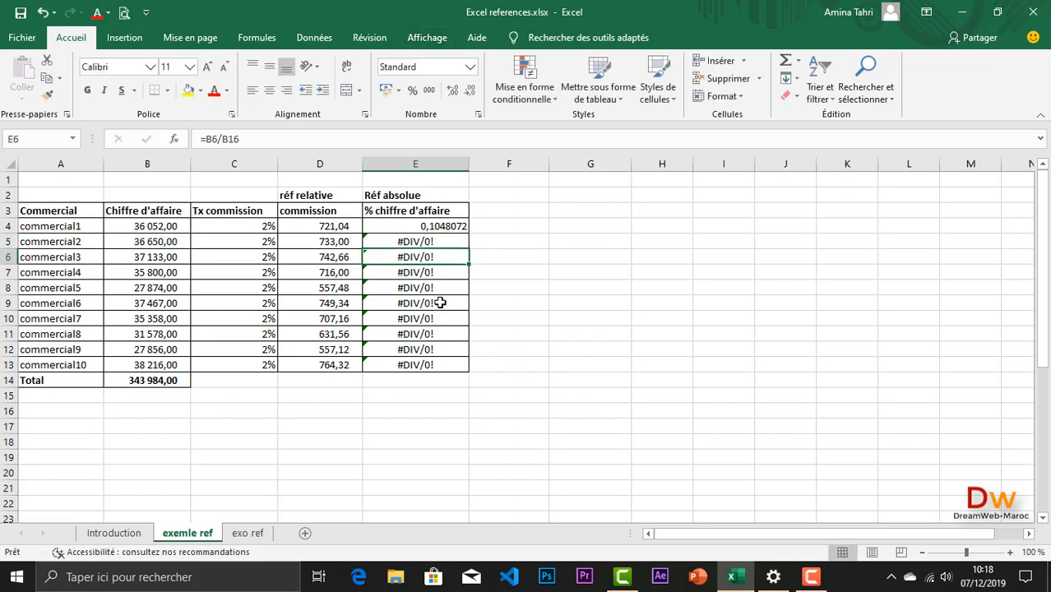
double_click(441, 302)
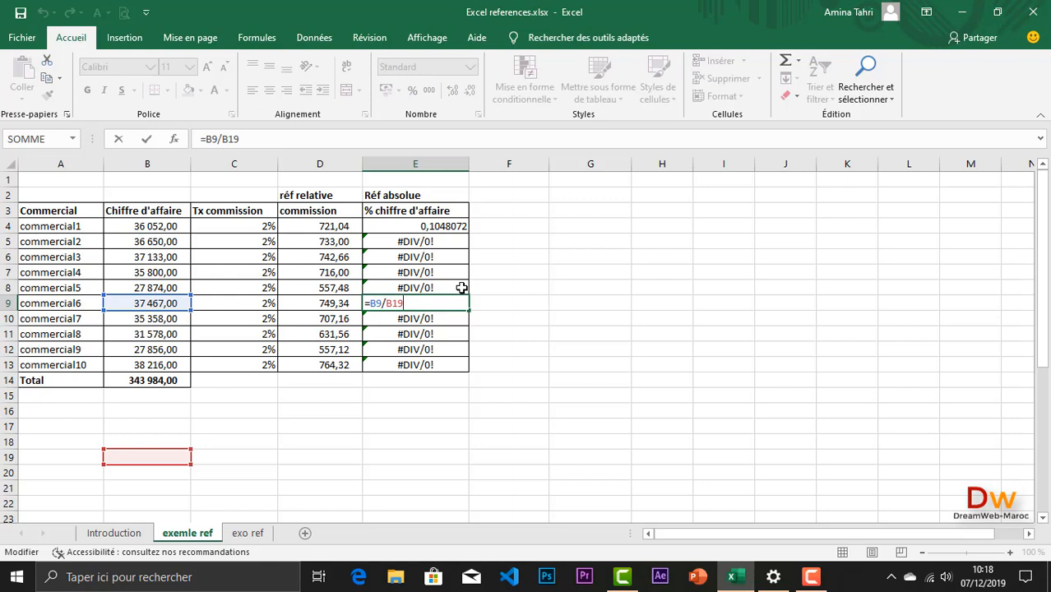
key(Return)
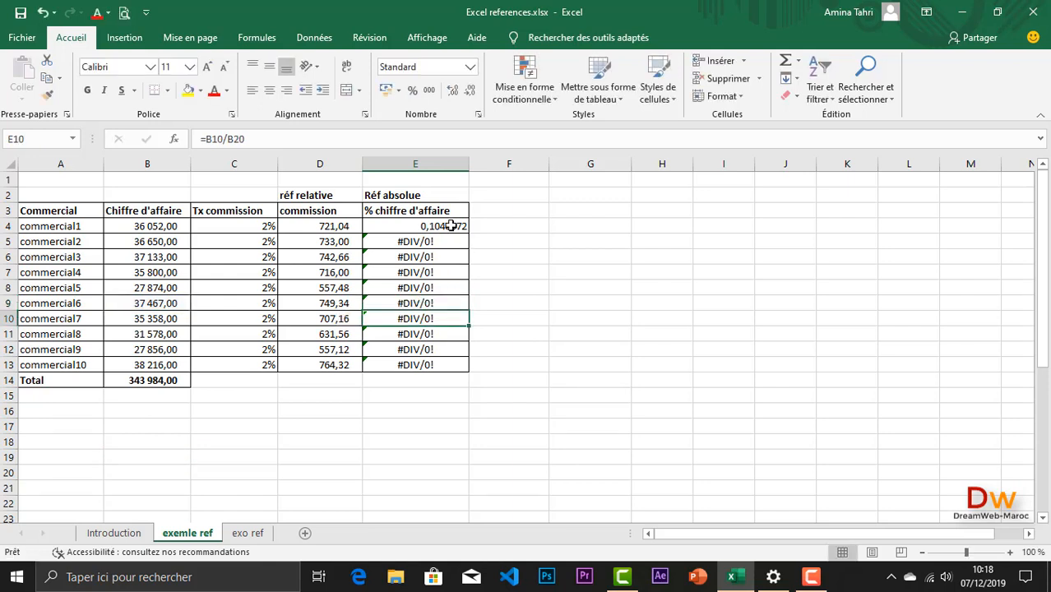
Step: Make the B14 reference in E4's share formula absolute, so that it reads =B4/$B$14
key(Up)
key(Up)
key(Up)
key(Up)
key(Up)
key(Up)
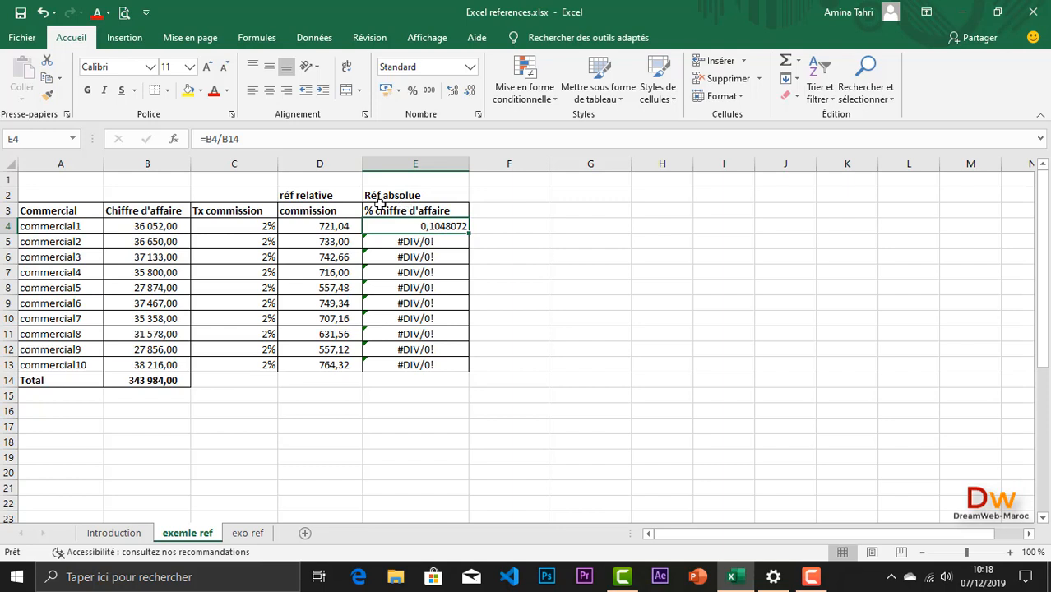
click(214, 138)
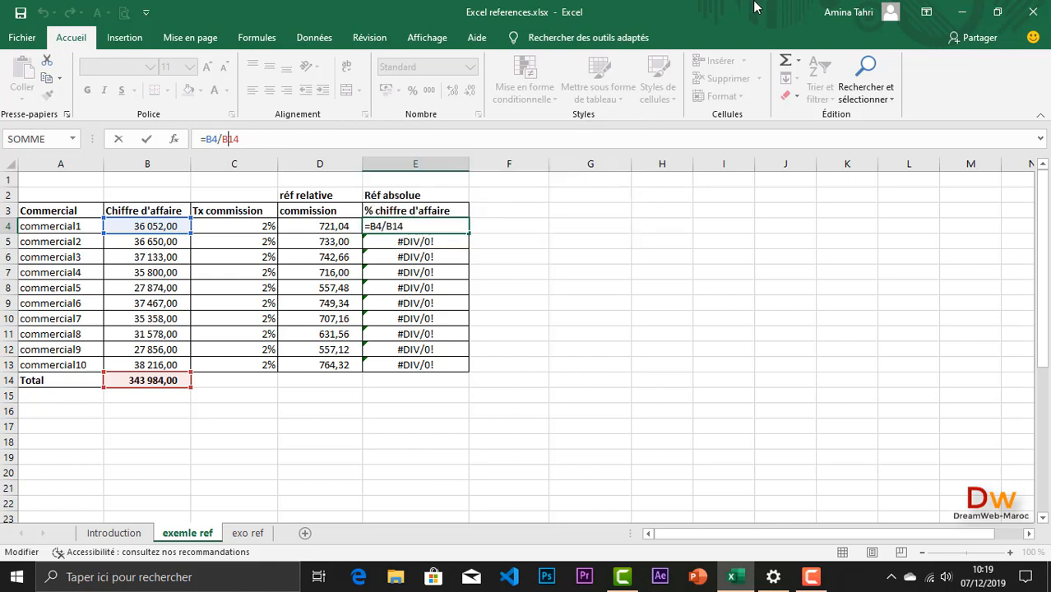
key(F4)
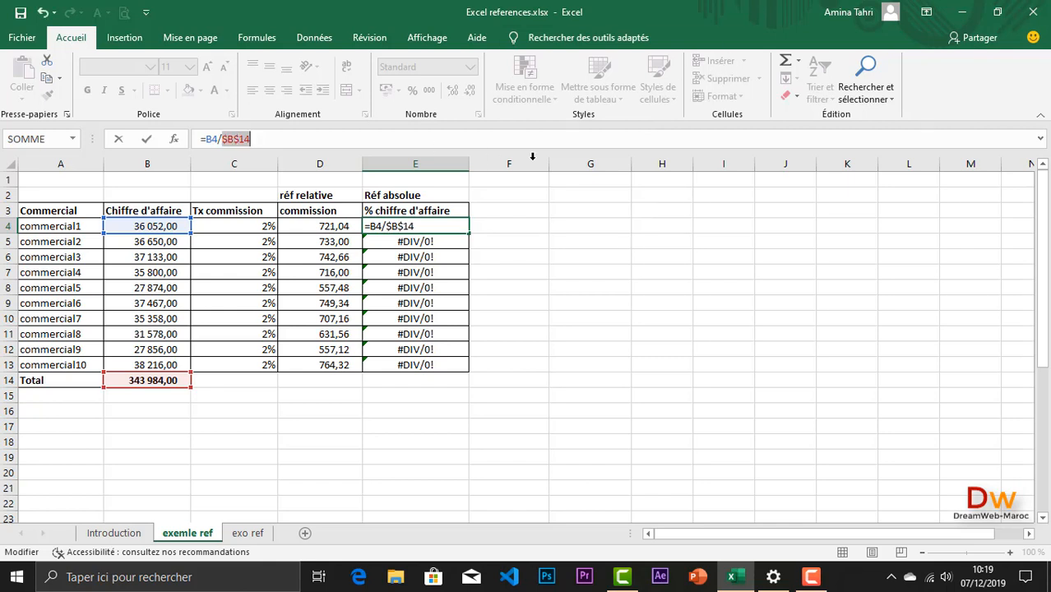
click(252, 139)
key(Return)
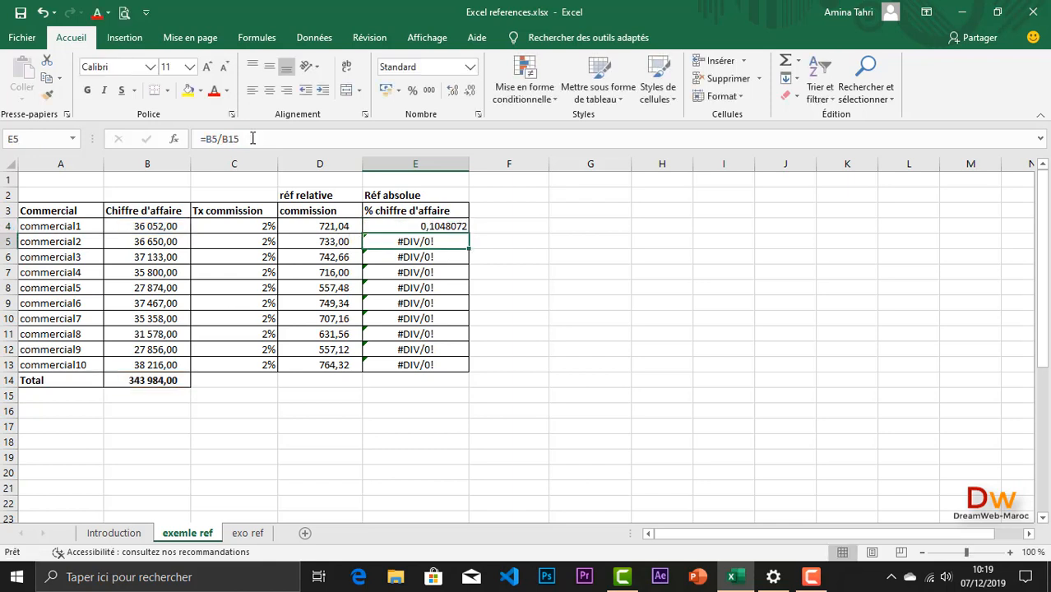
Step: Fill the corrected share formula from E4 down to E13 and total the column in E14 with =SOMME(E4:E13)
click(404, 225)
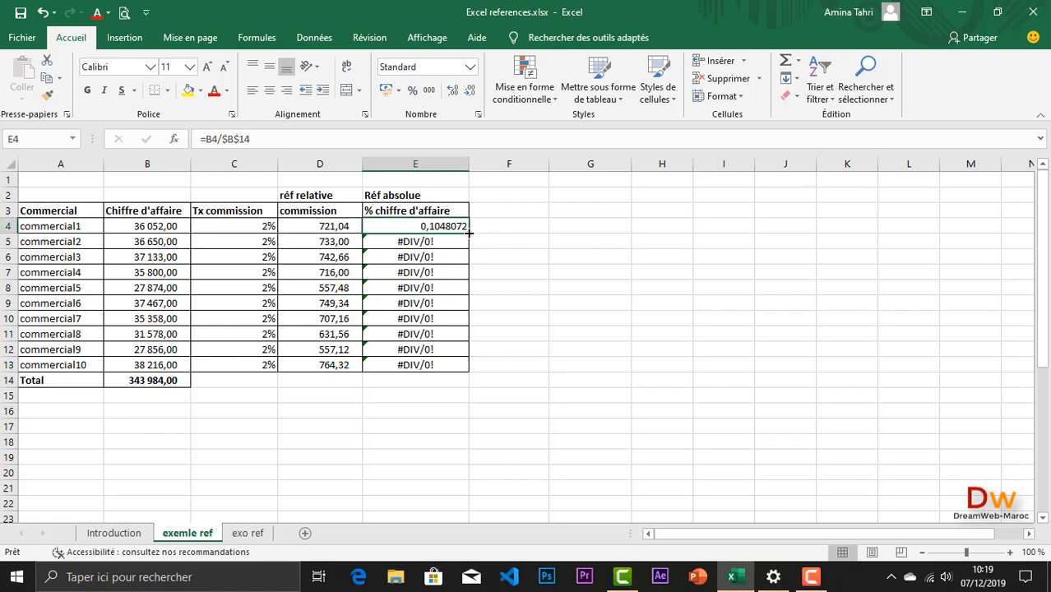
drag(466, 237, 458, 368)
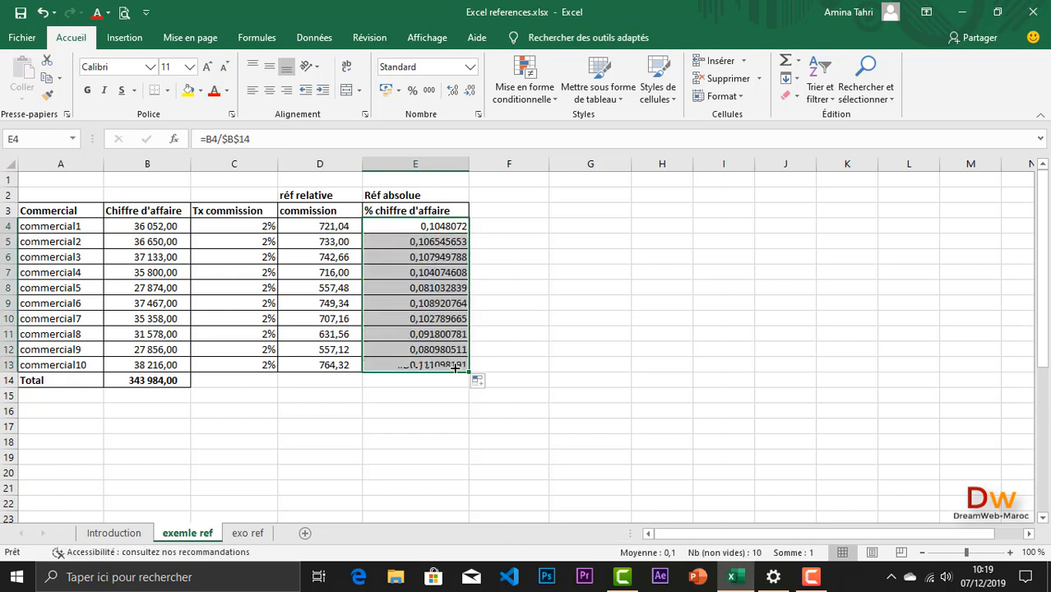
click(409, 383)
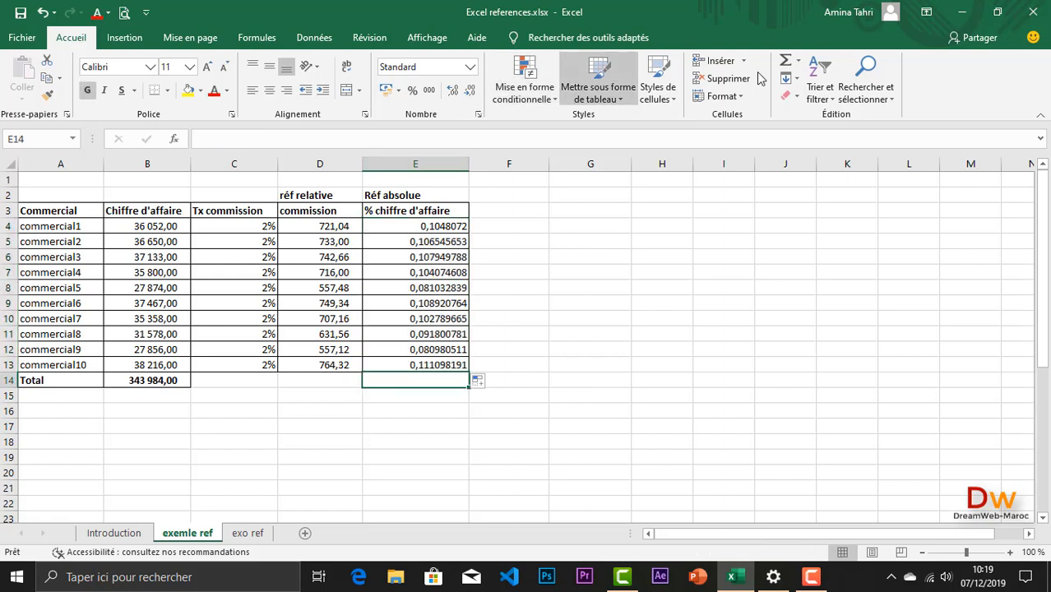
click(785, 63)
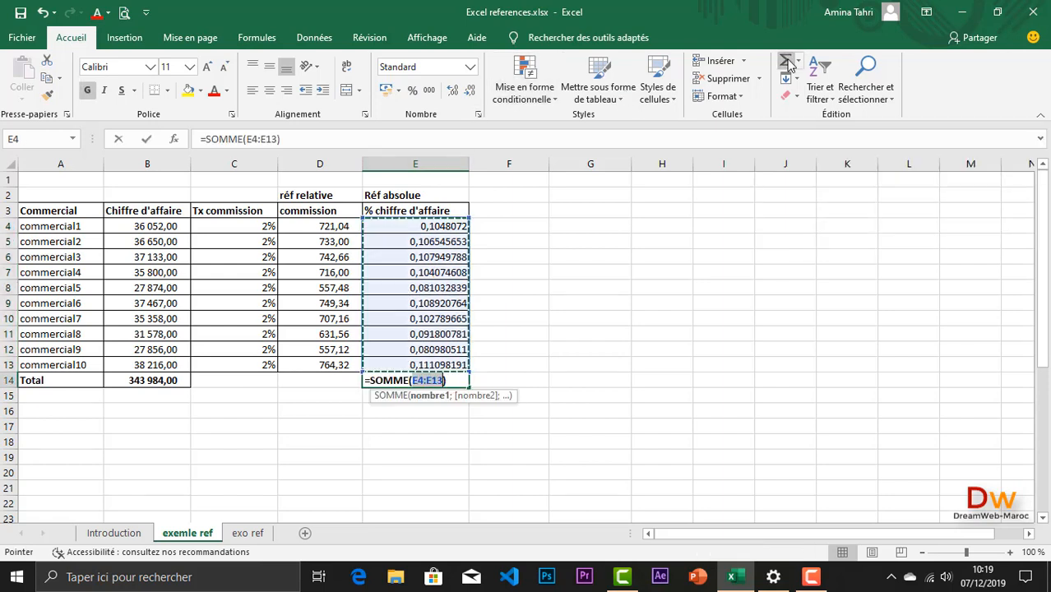
key(Return)
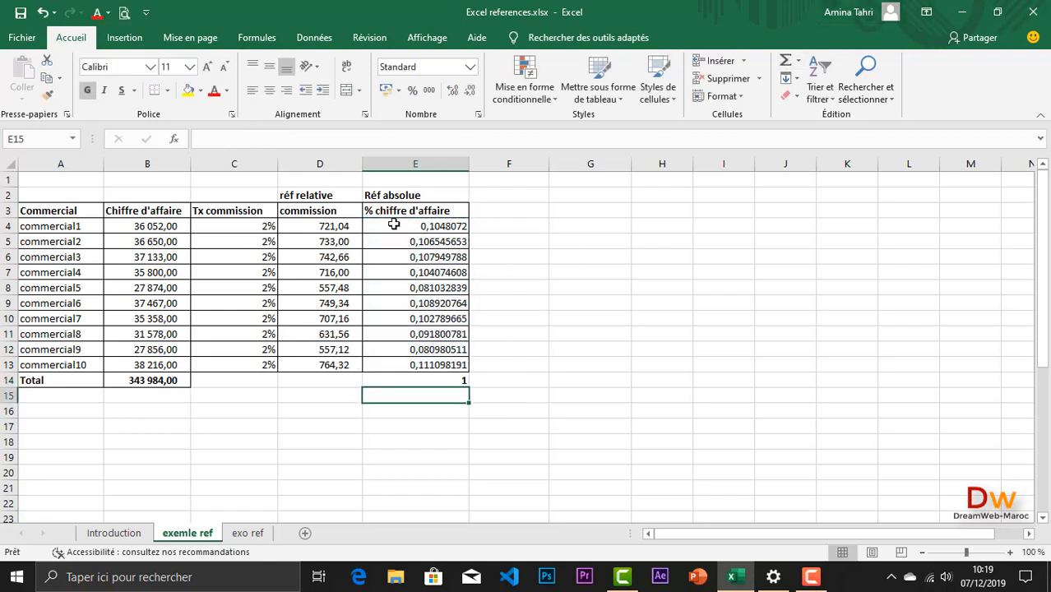
Step: Format the turnover shares and their total in E4:E14 as percentages with two decimal places
drag(430, 226, 424, 380)
click(412, 92)
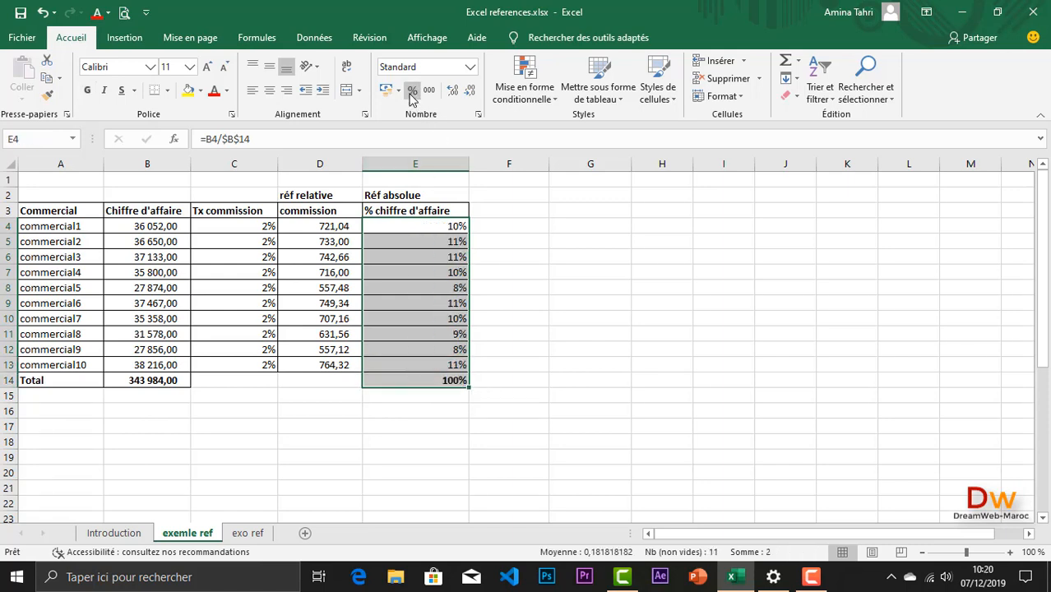
click(452, 92)
click(453, 92)
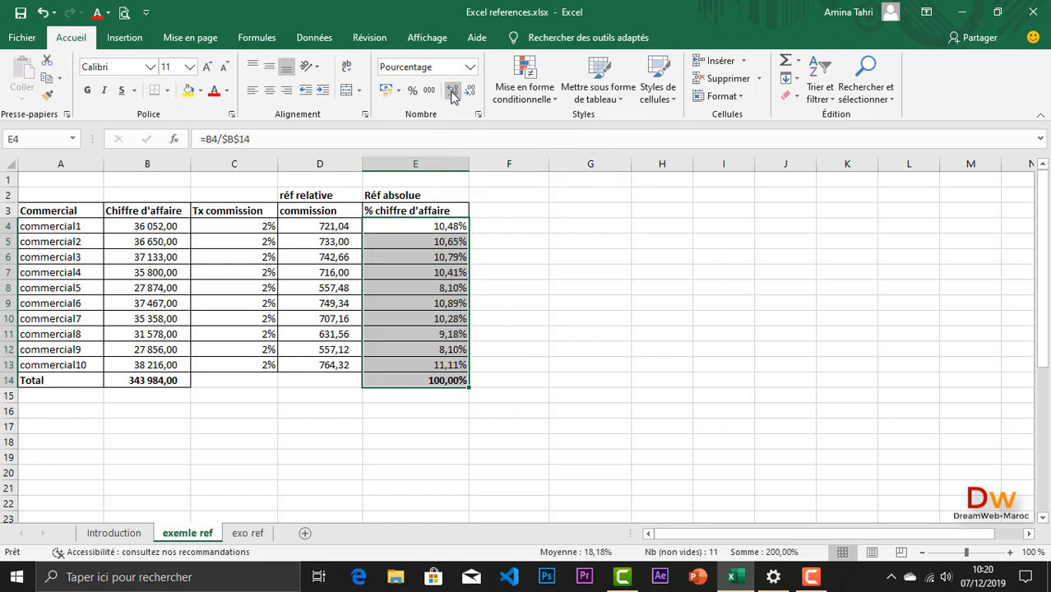
click(386, 275)
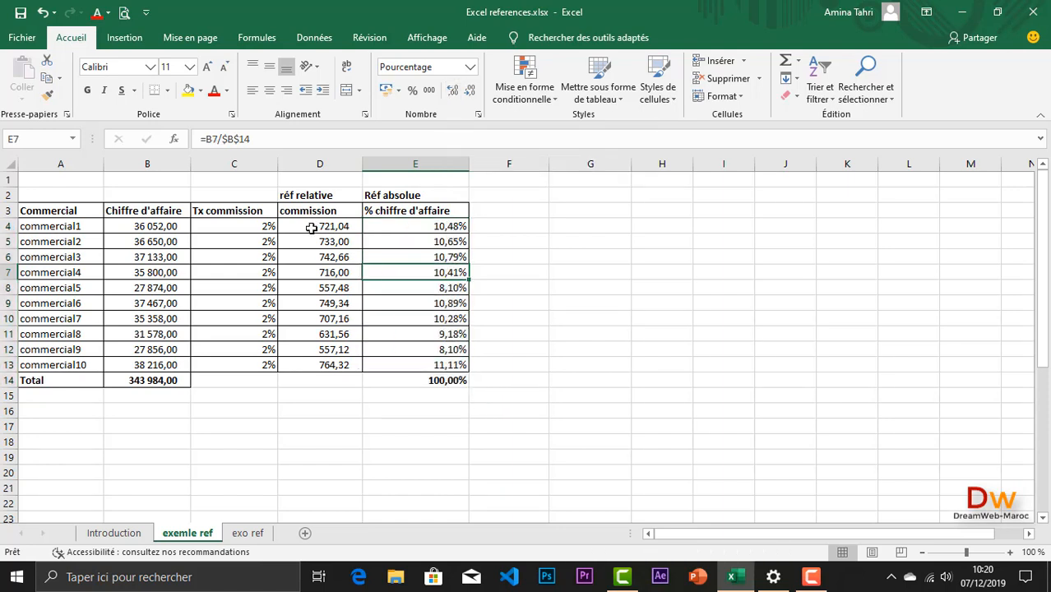
Step: Compare the commission formulas in D4:D13 with the share formula in E4, leaving the formulas as they are
drag(311, 228, 312, 361)
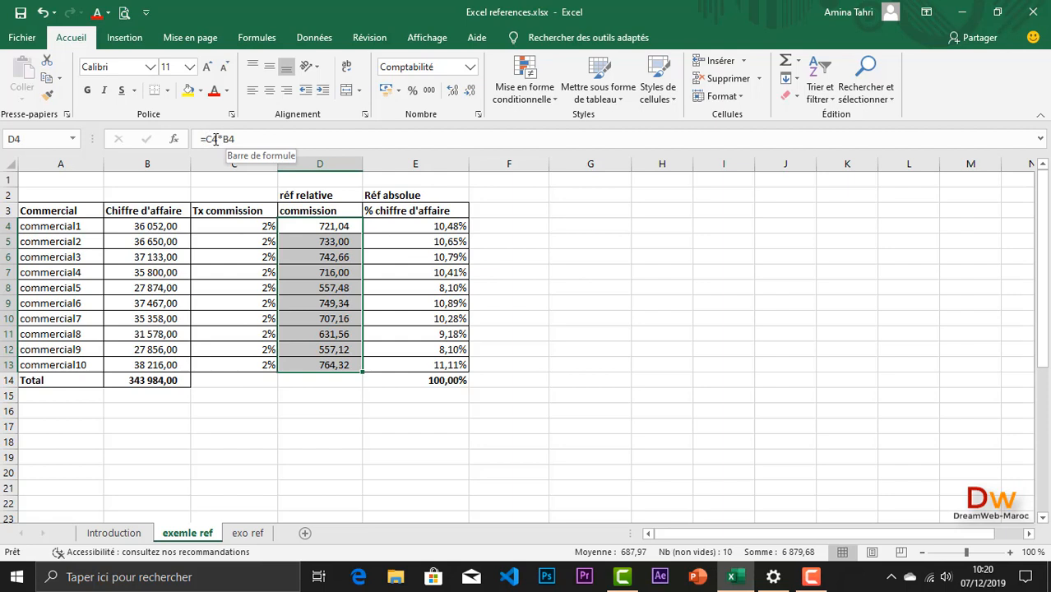
click(427, 231)
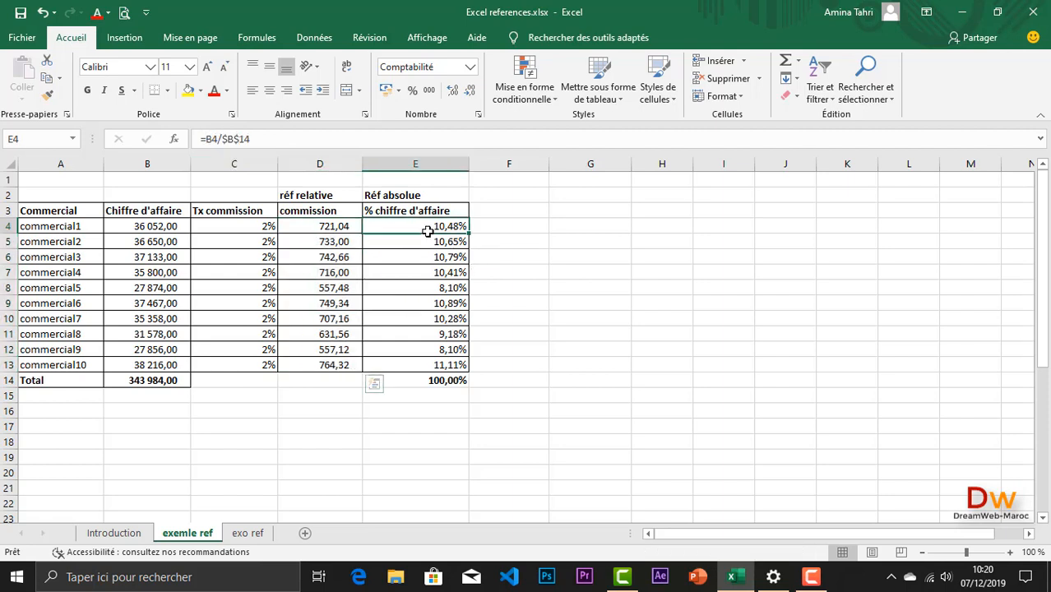
click(236, 138)
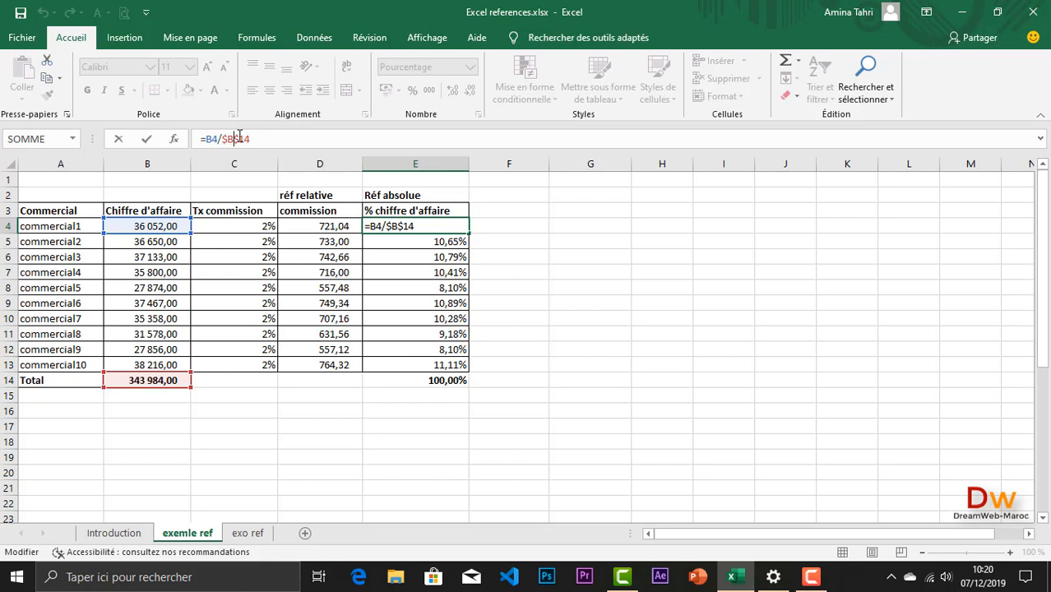
key(Return)
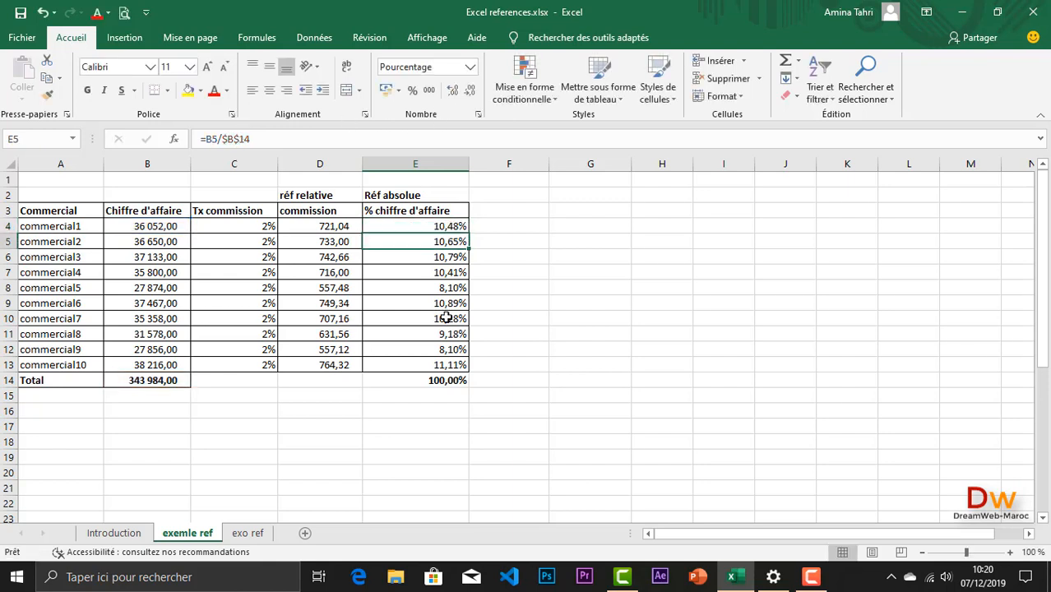
Step: Clear the commission already in B29 of the Réf mixte table and review the rates in B28:E28
scroll(333, 200, down, 7)
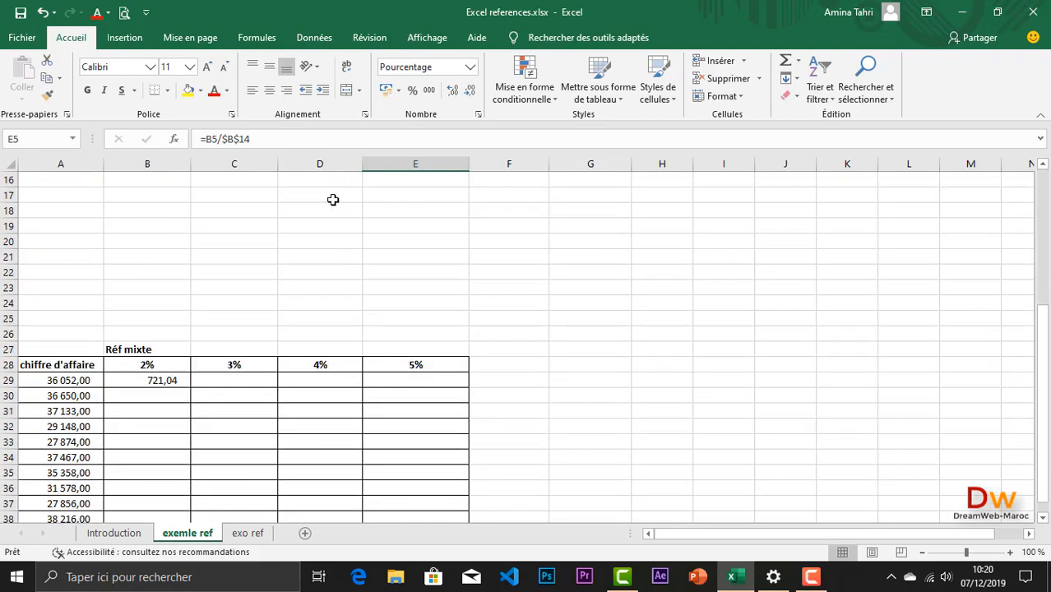
scroll(335, 200, down, 1)
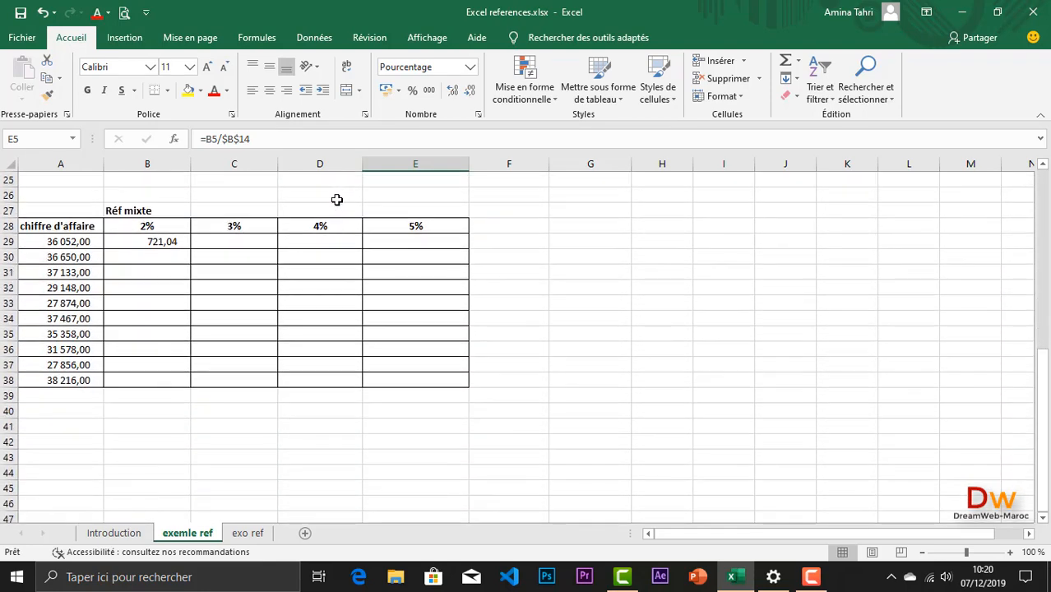
key(ctrl+z)
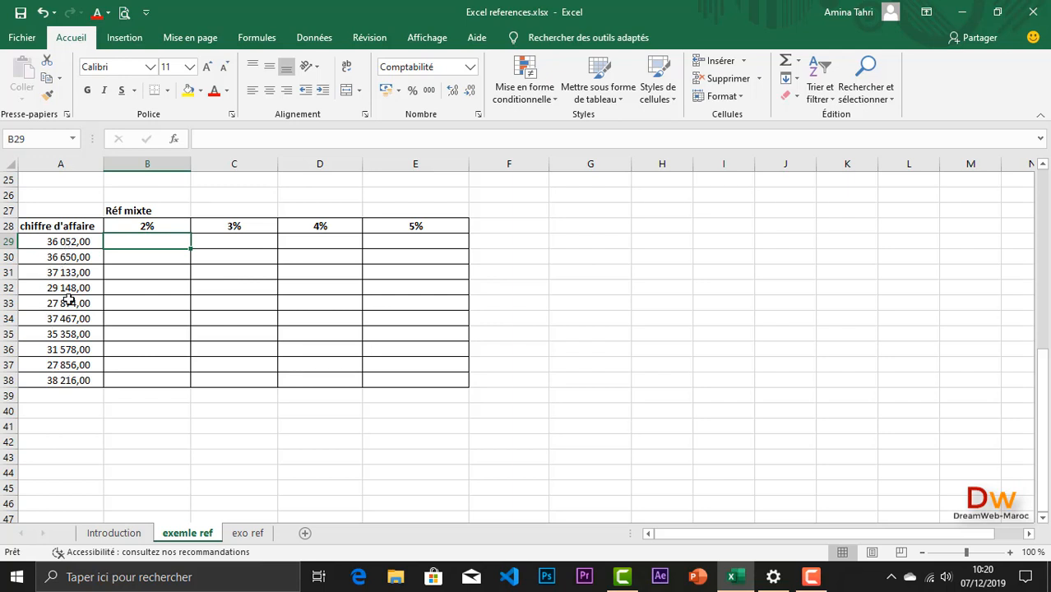
drag(168, 225, 430, 222)
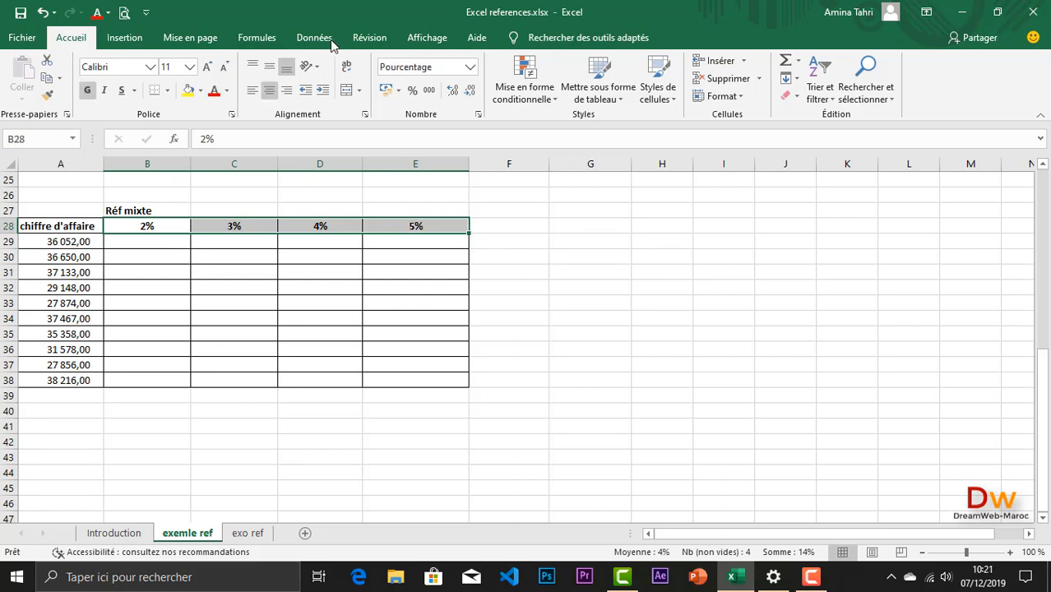
Step: Enter =$B$28*A29 in B29 and fill the formula down to B38 for the 2% commissions
click(129, 243)
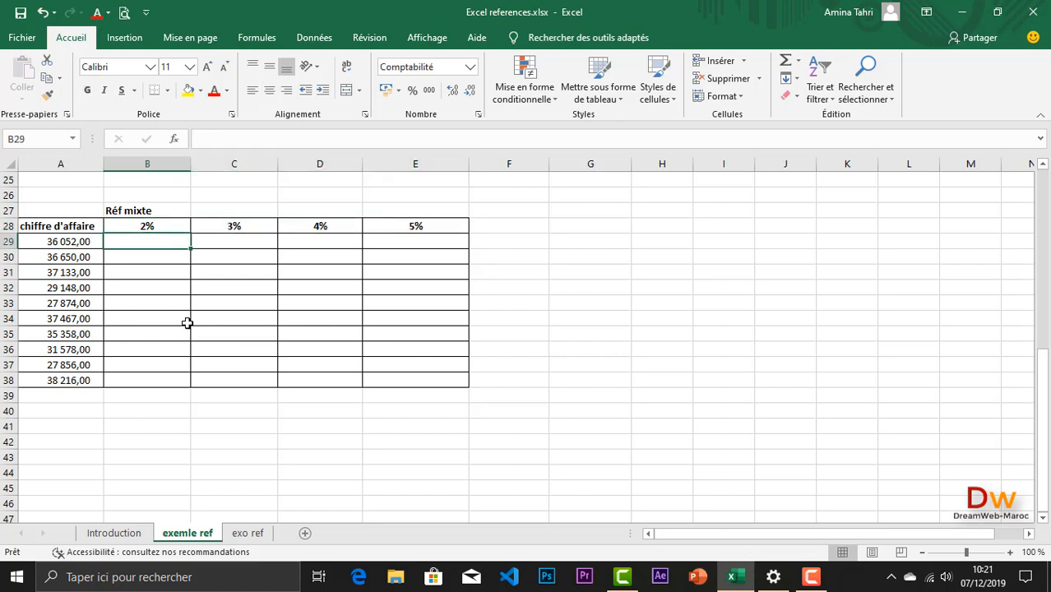
text(=)
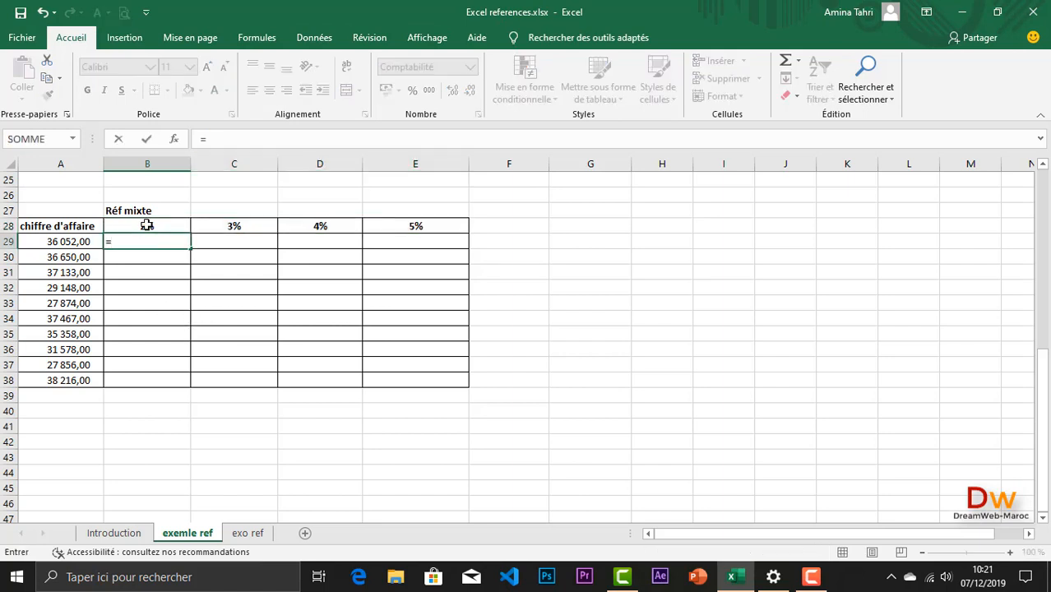
click(147, 225)
text(*)
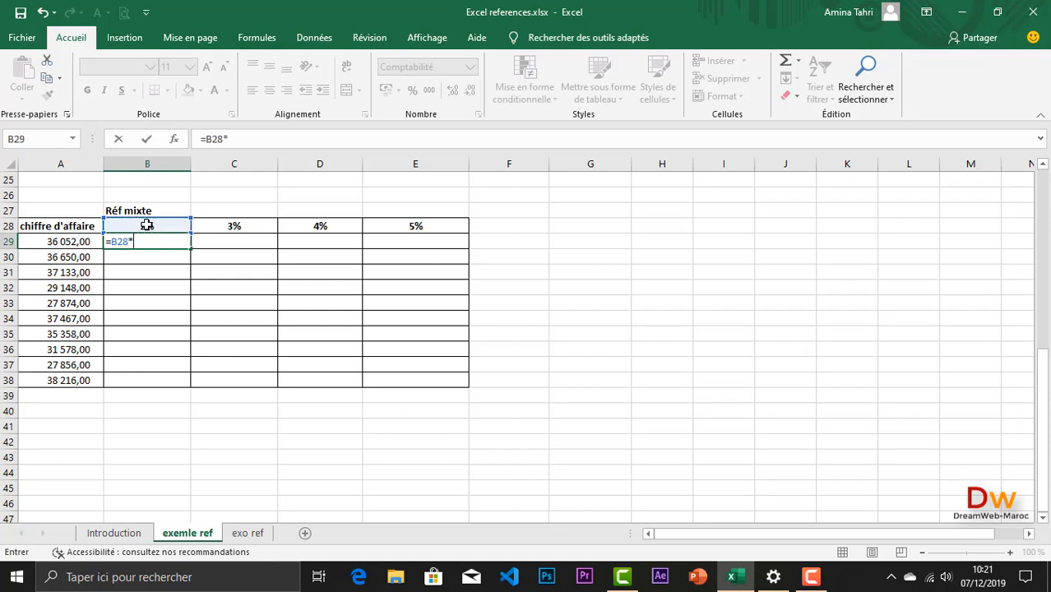
click(72, 243)
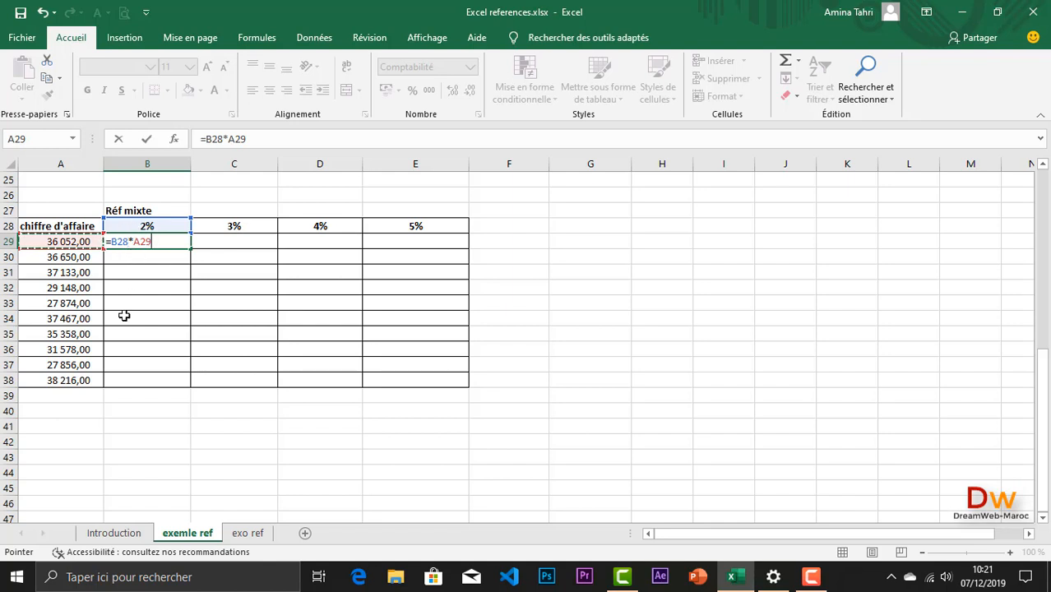
click(118, 240)
key(F4)
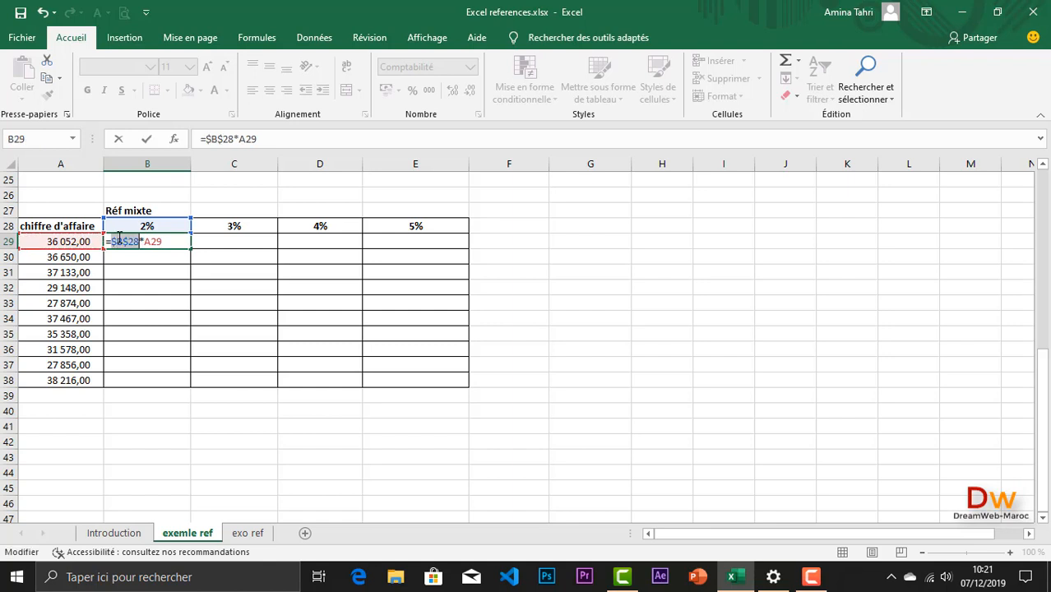
key(Return)
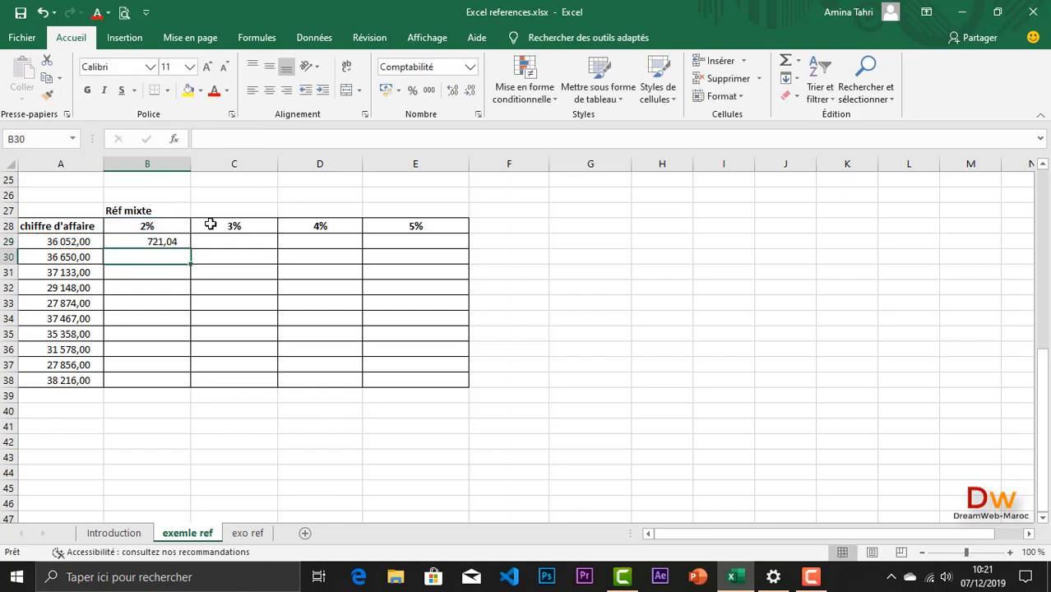
click(179, 241)
drag(191, 248, 188, 387)
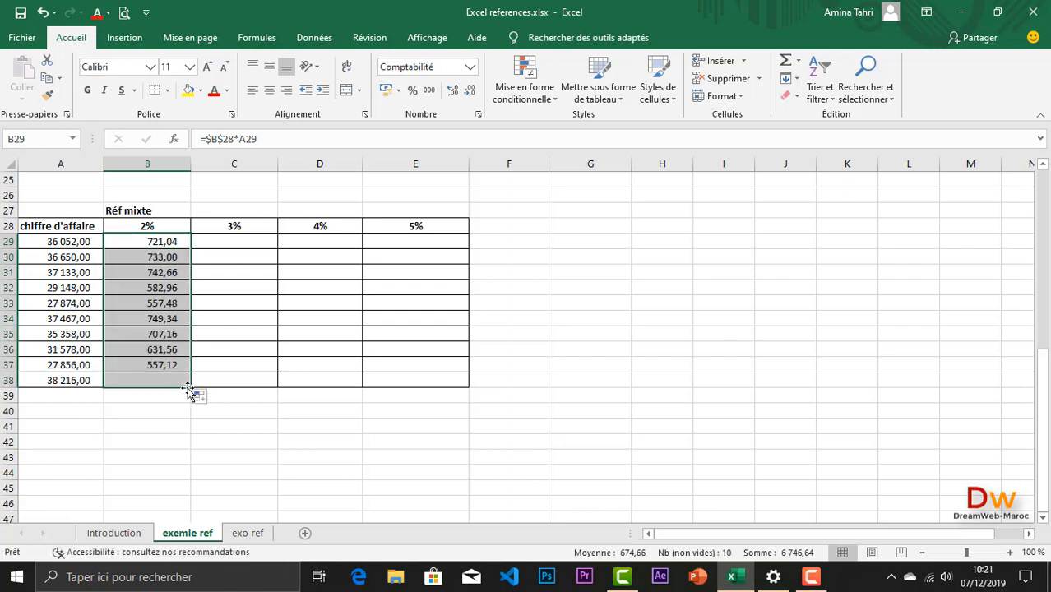
Step: Enter =$C$28*A29 in C29 and fill the formula down to C38 for the 3% commissions
click(228, 241)
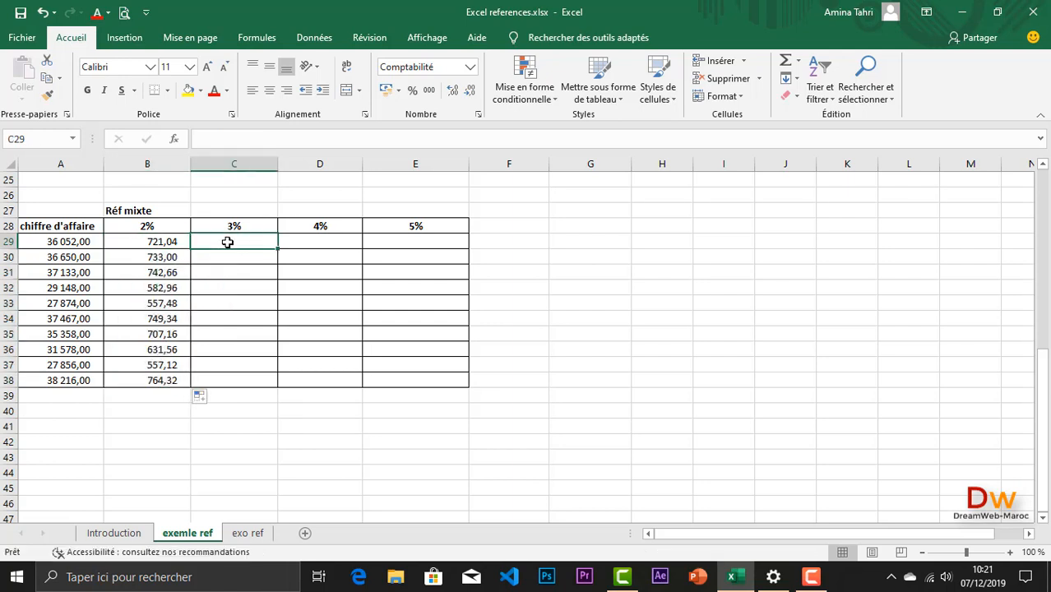
text(=)
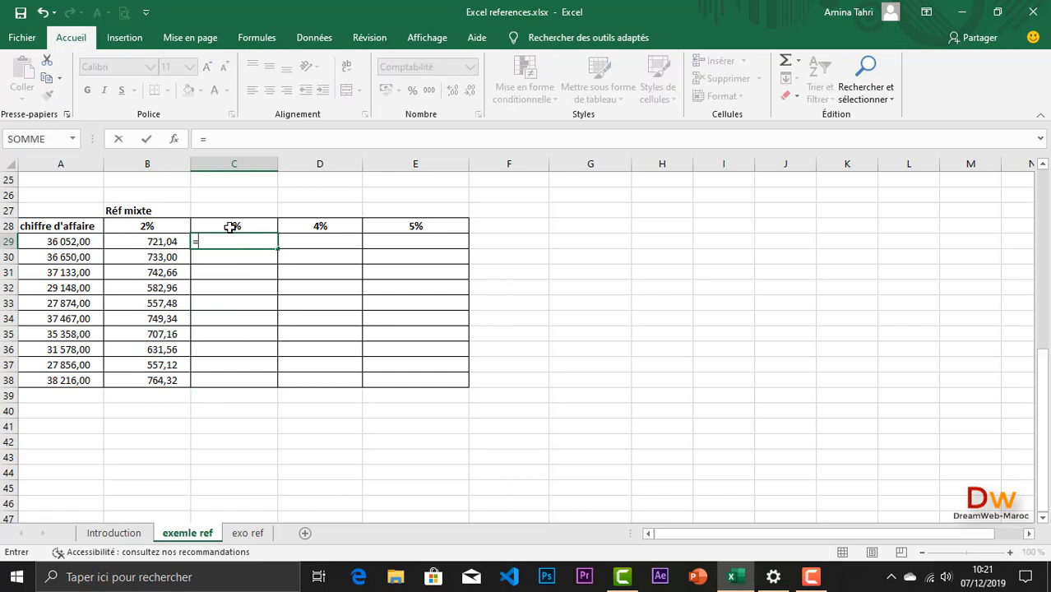
click(231, 227)
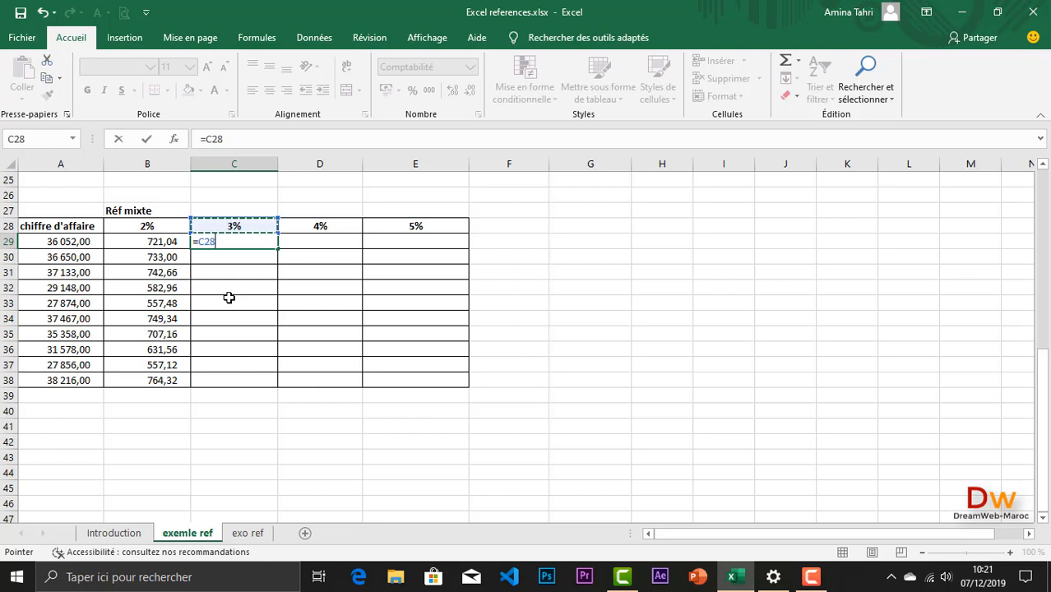
key(F4)
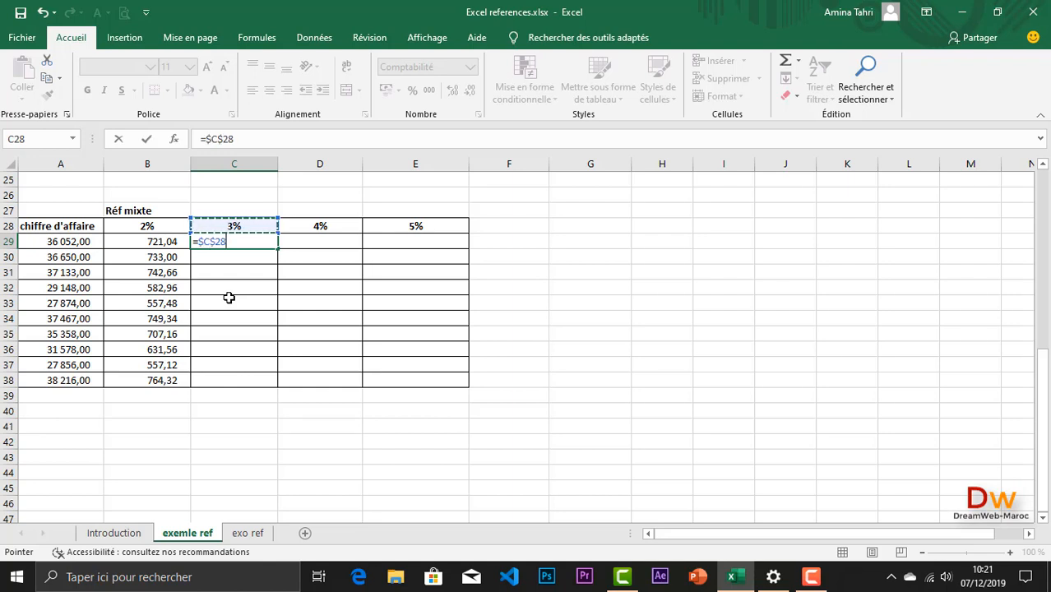
text(*)
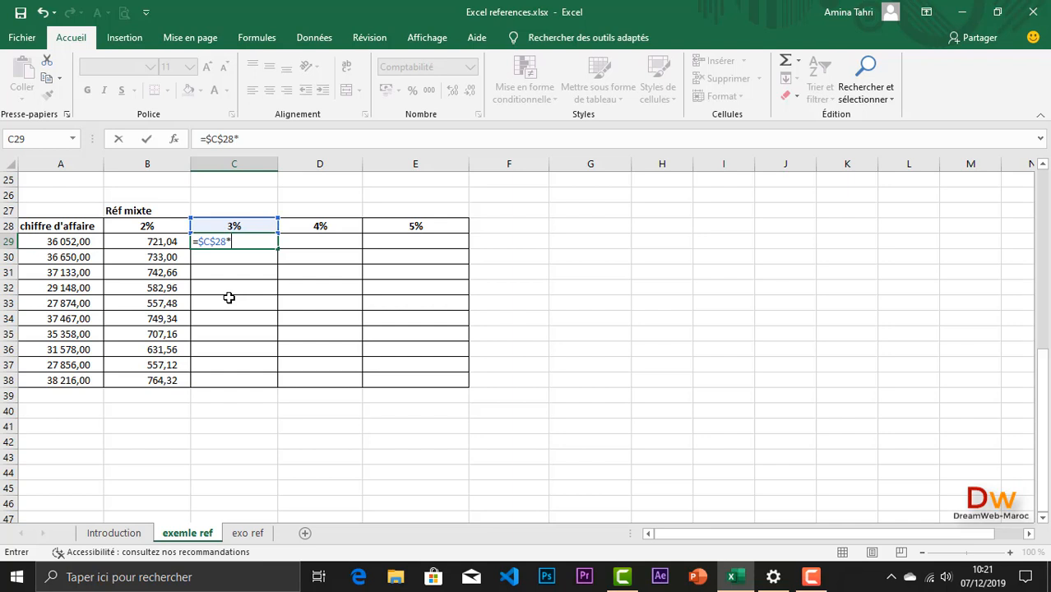
click(72, 241)
key(Return)
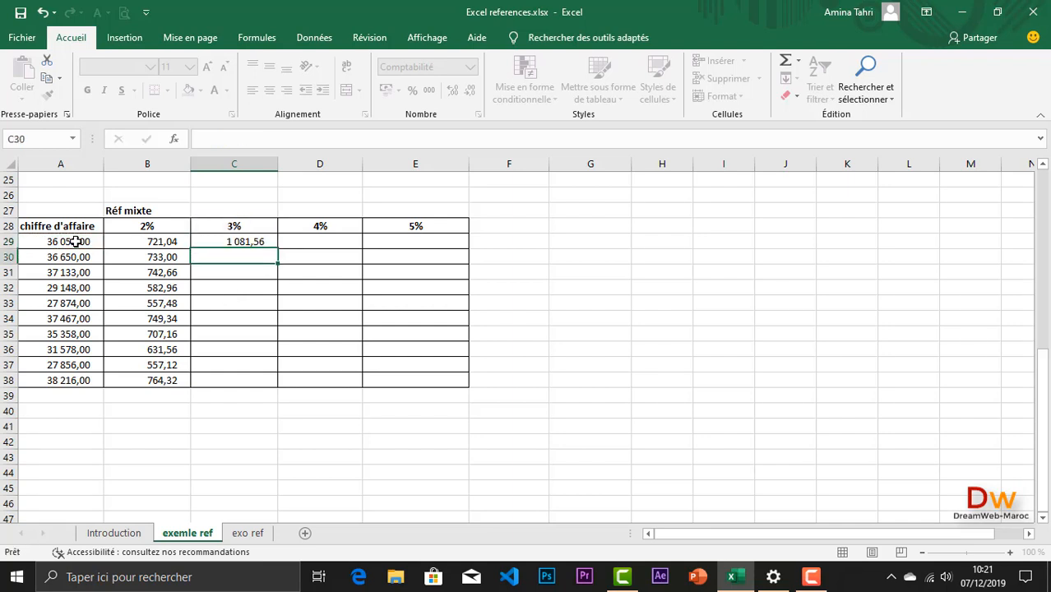
click(270, 242)
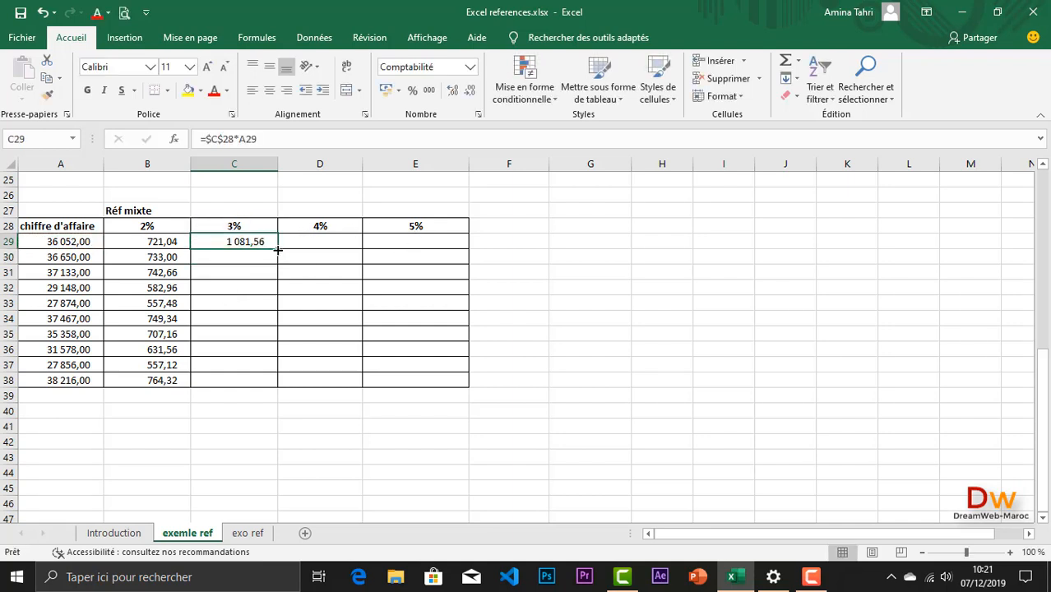
drag(278, 250, 272, 388)
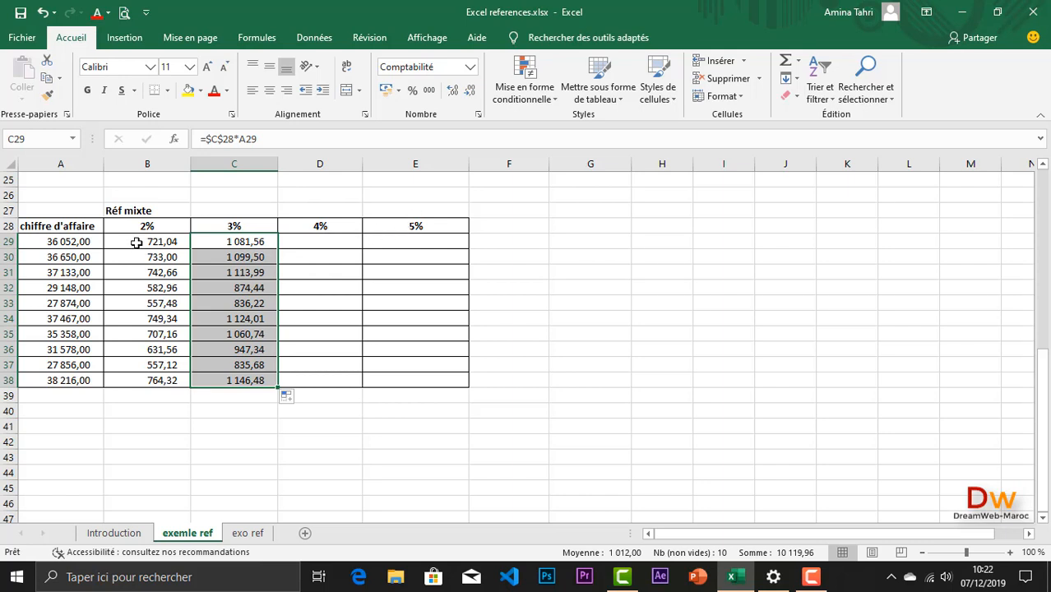
Step: Delete the 2% and 3% commission formulas from B29:C38
drag(134, 244, 243, 379)
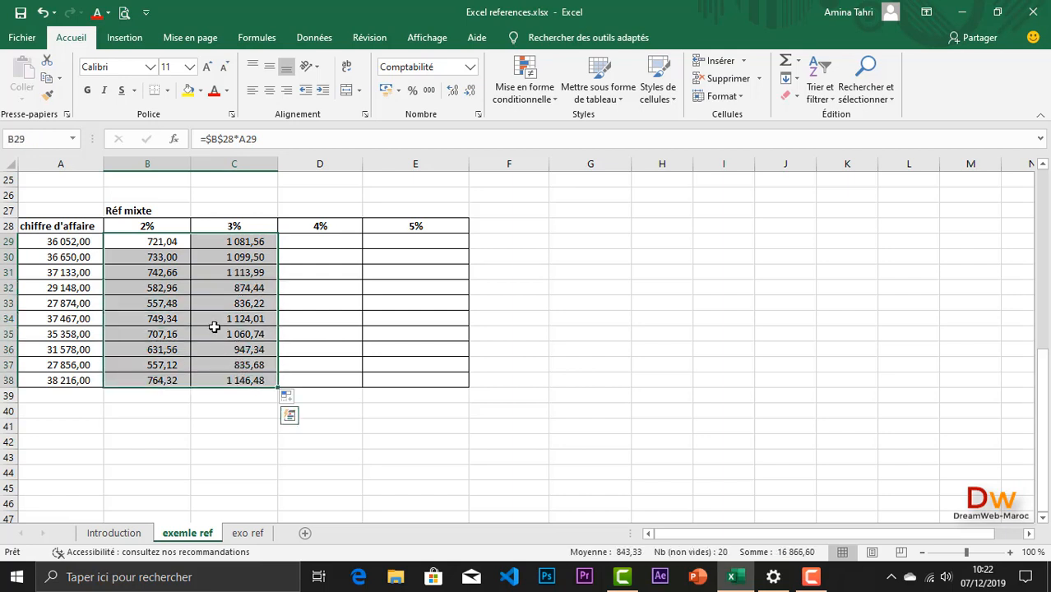
key(Delete)
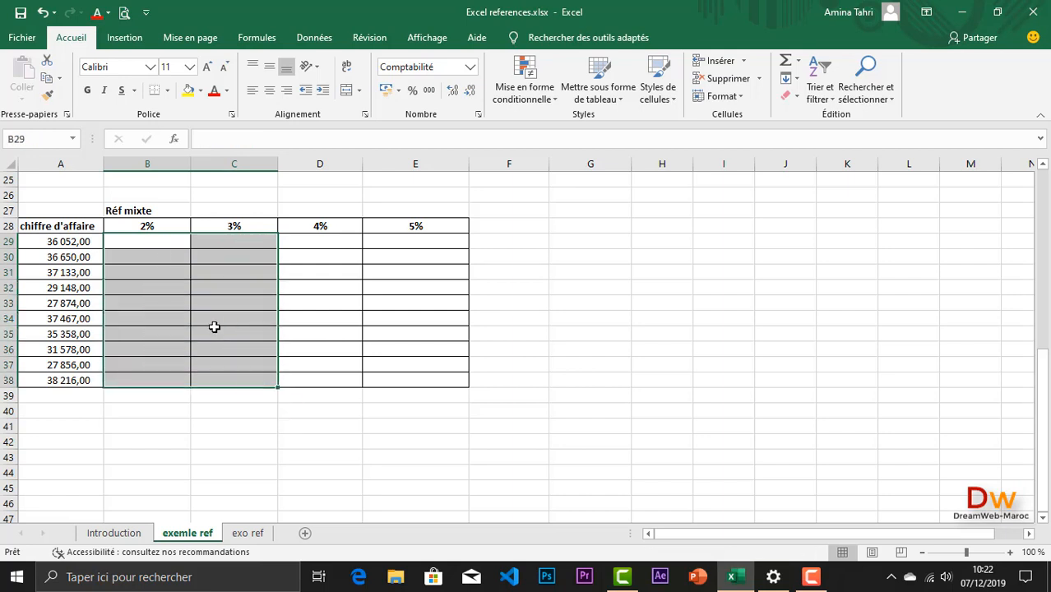
click(132, 240)
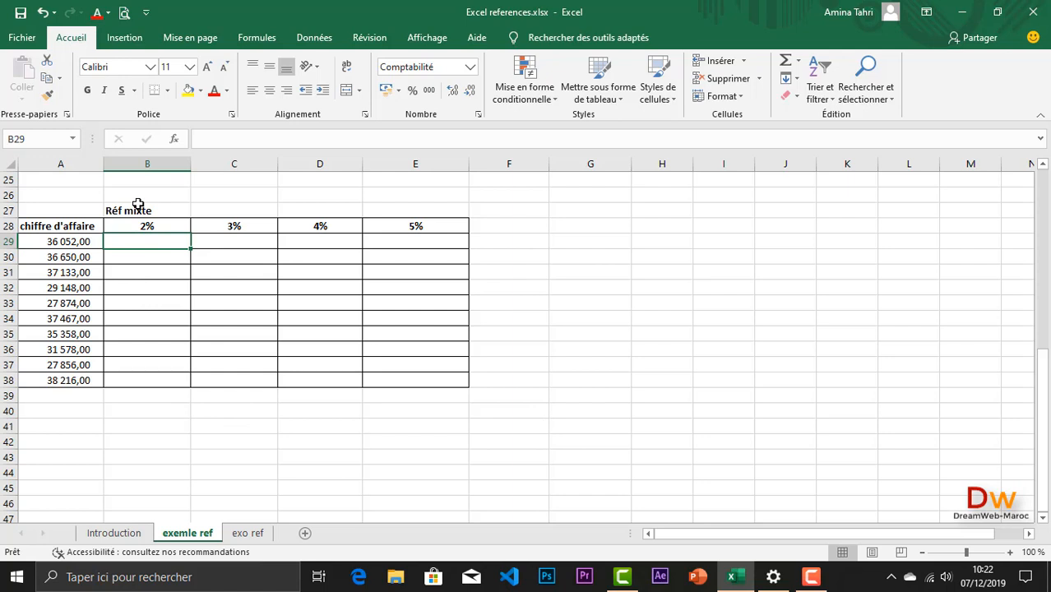
text(=)
click(137, 228)
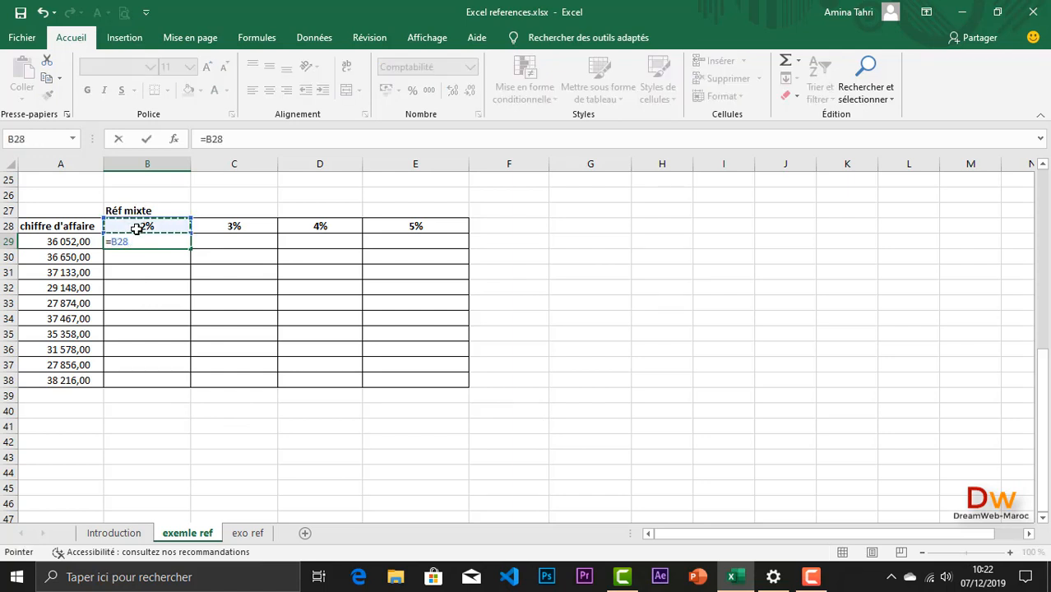
text(*)
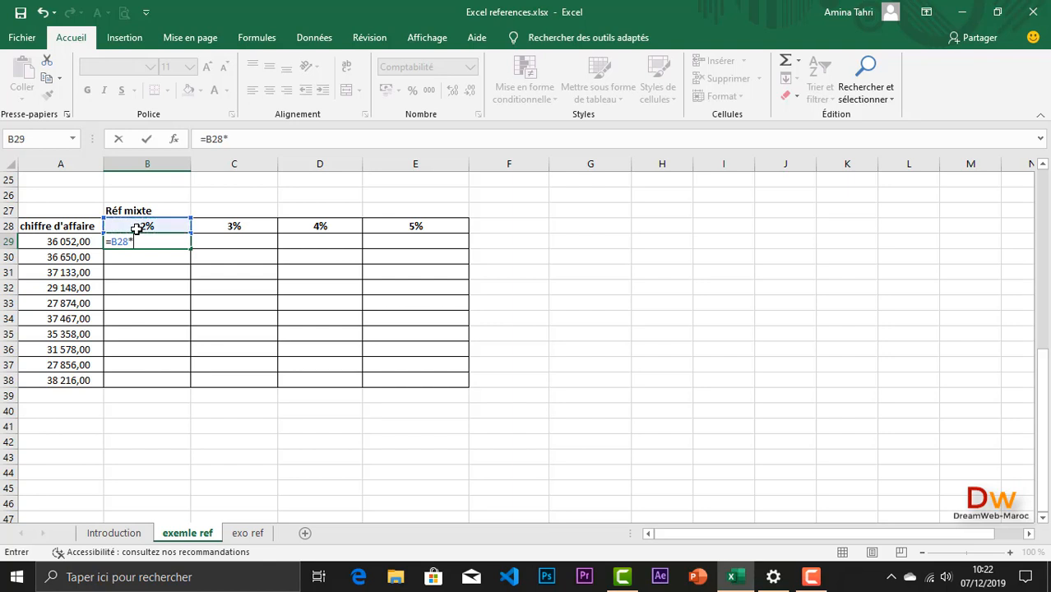
click(83, 241)
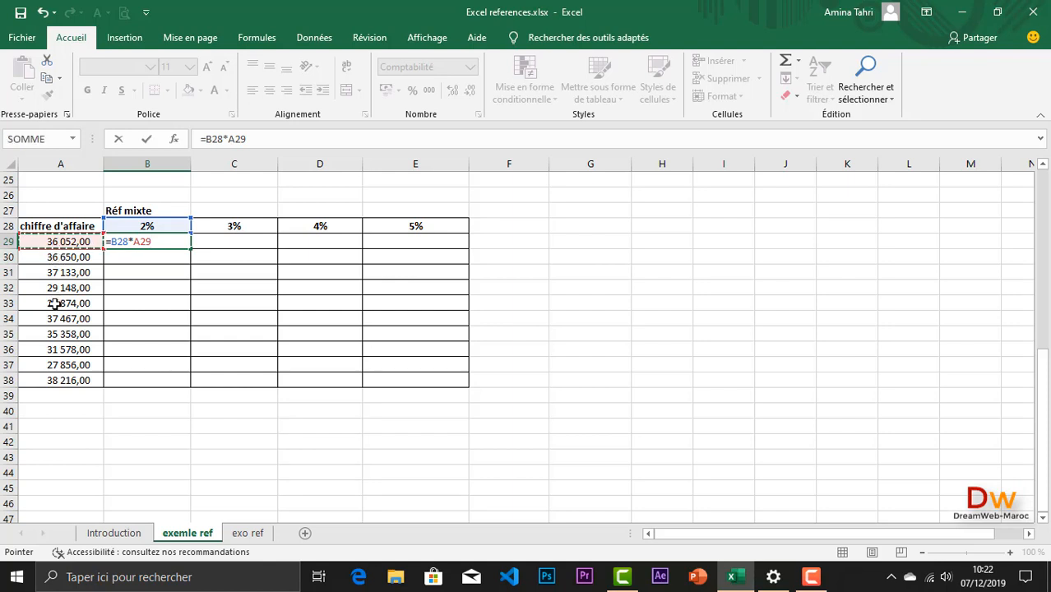
key(Escape)
Step: Examine the rates in row 28 and the turnover values in column A that the commission formula has to reference
drag(159, 222, 399, 224)
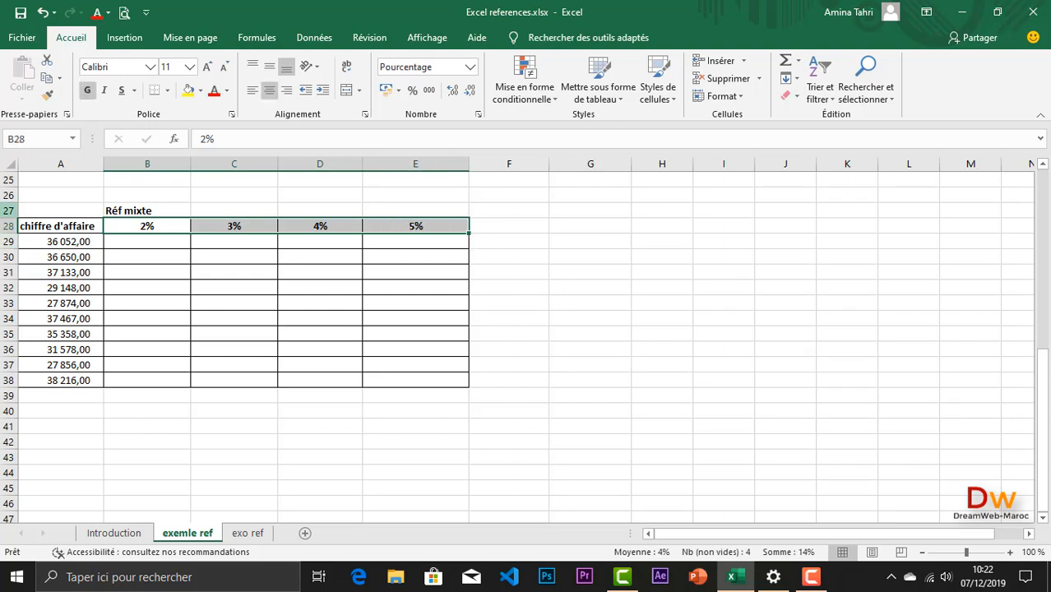
drag(66, 242, 64, 379)
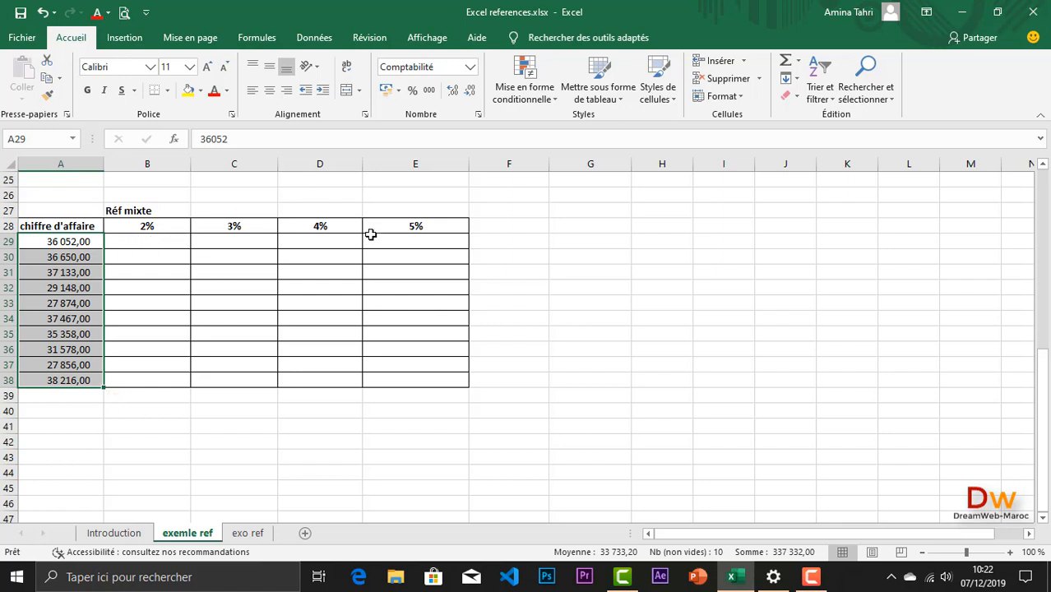
click(8, 226)
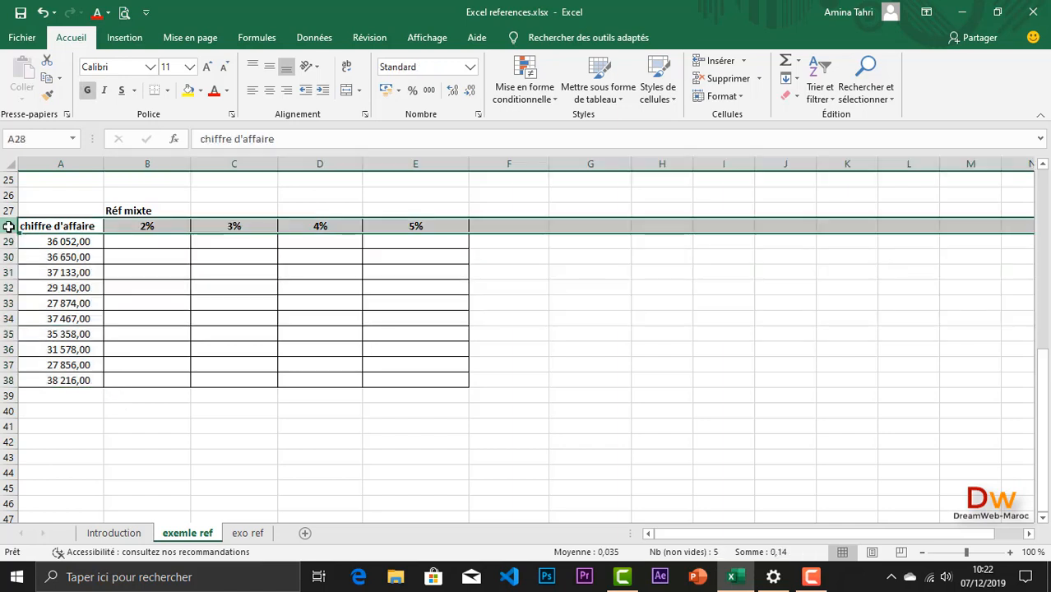
click(60, 163)
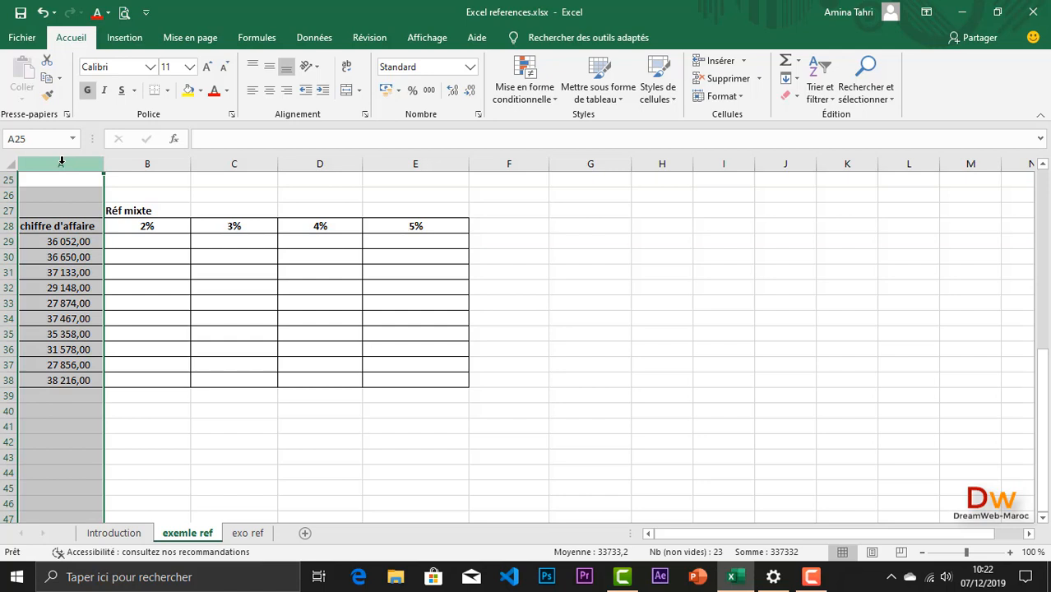
drag(146, 226, 407, 233)
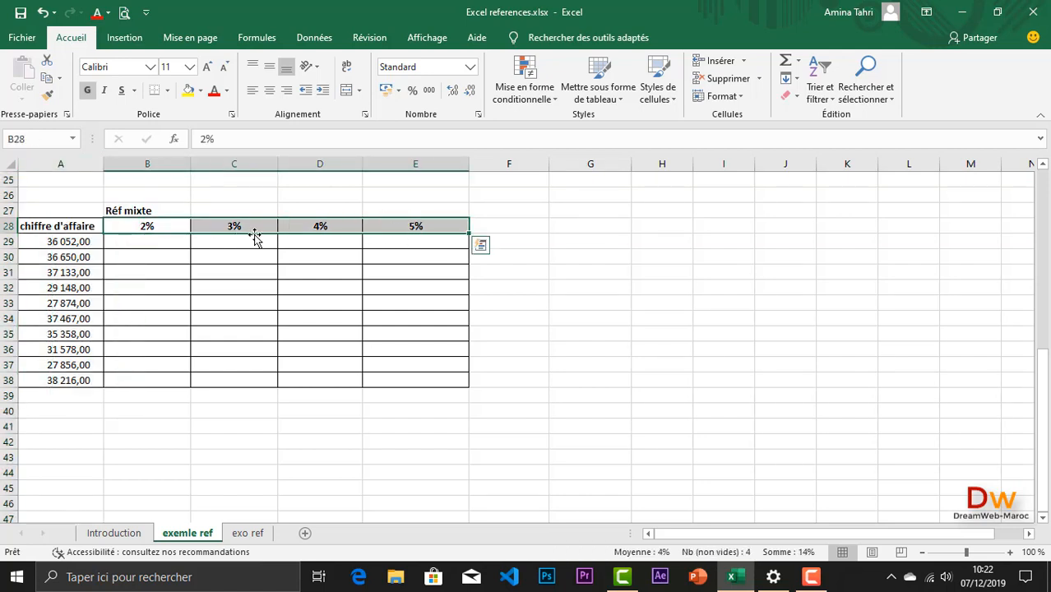
click(74, 243)
drag(70, 254, 87, 380)
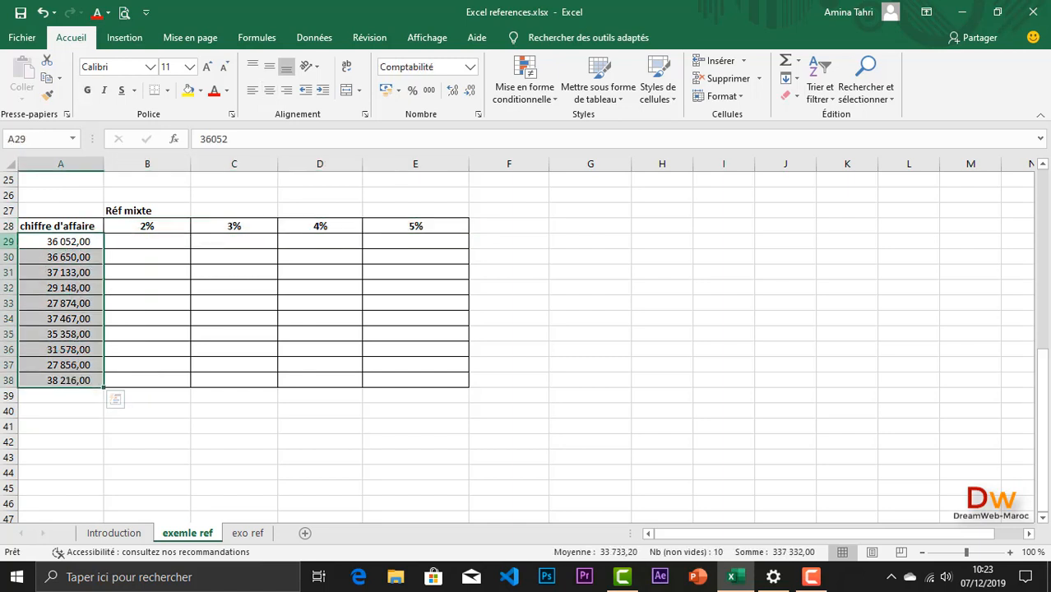
Step: Start a commission formula in B29 that multiplies the 2% rate in B28 by the turnover in A29
click(7, 225)
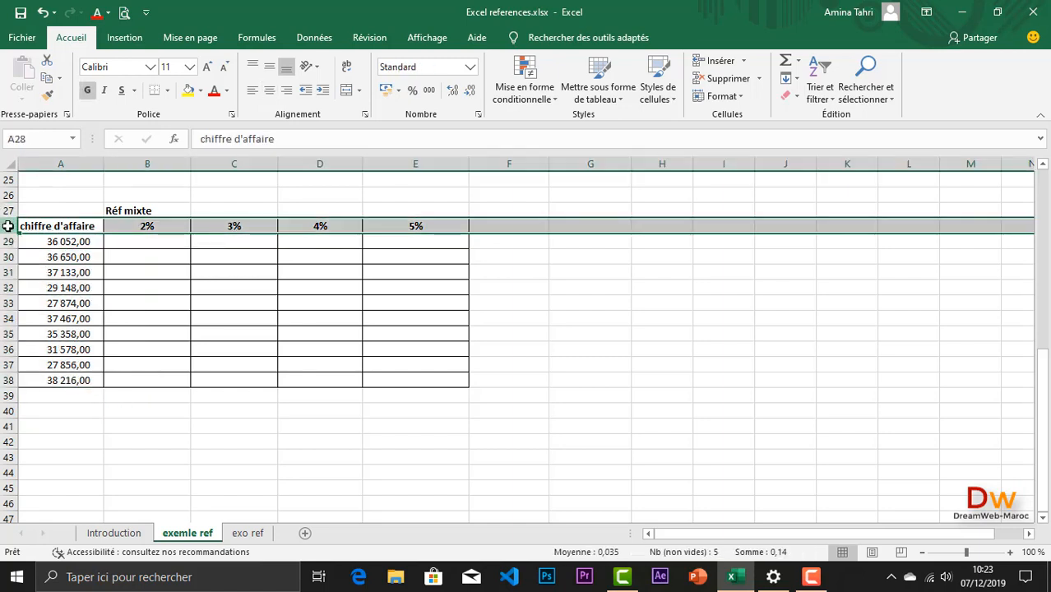
click(60, 162)
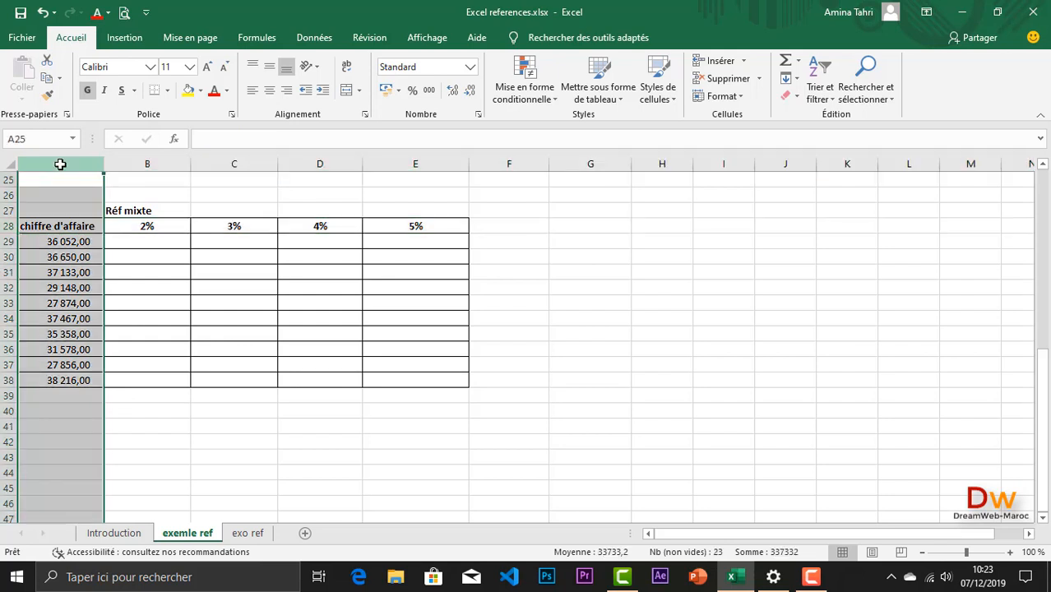
click(149, 242)
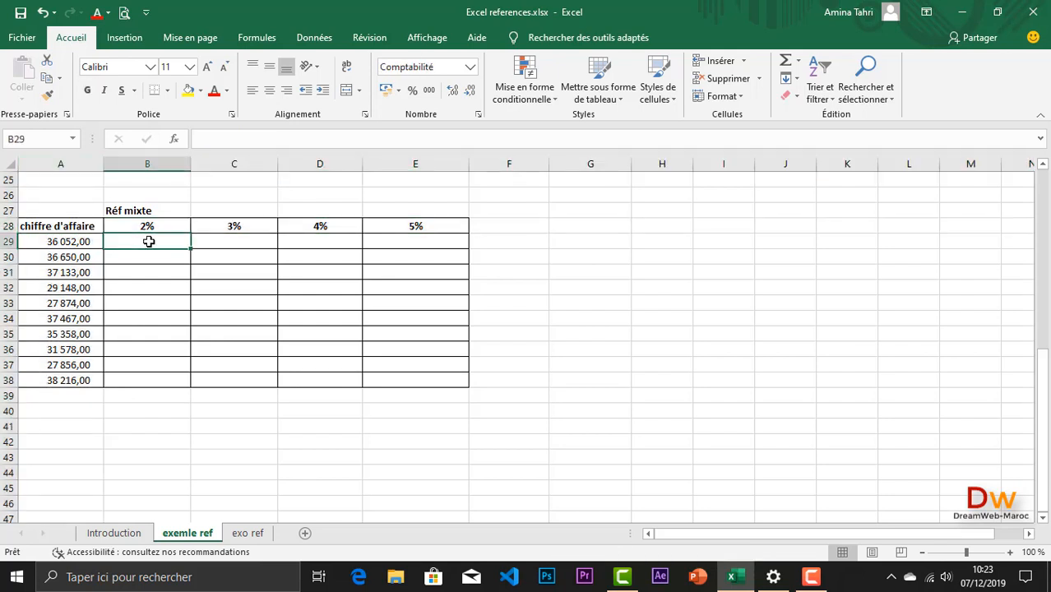
text(=)
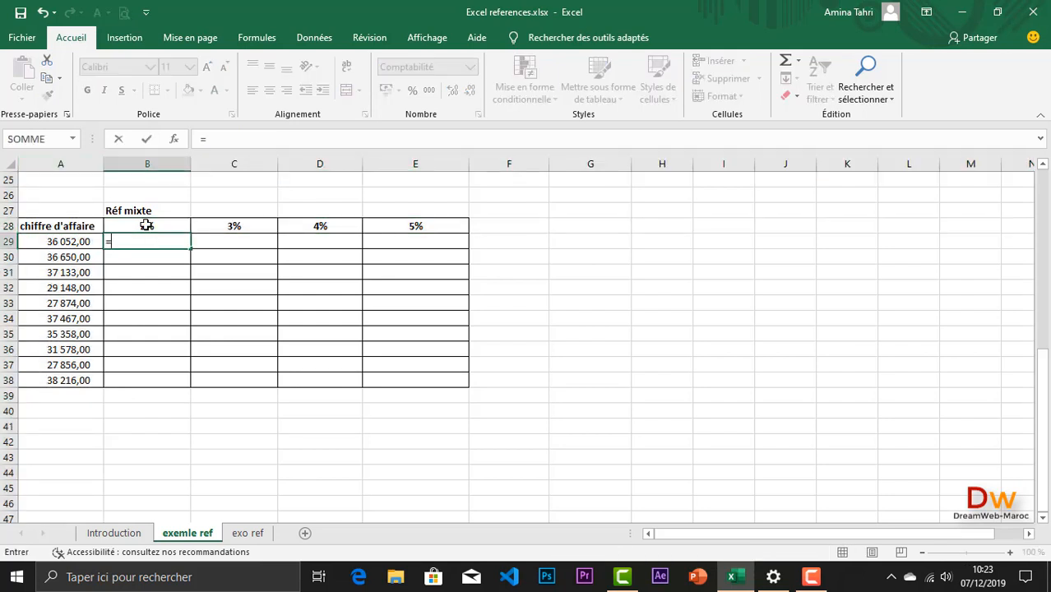
click(146, 225)
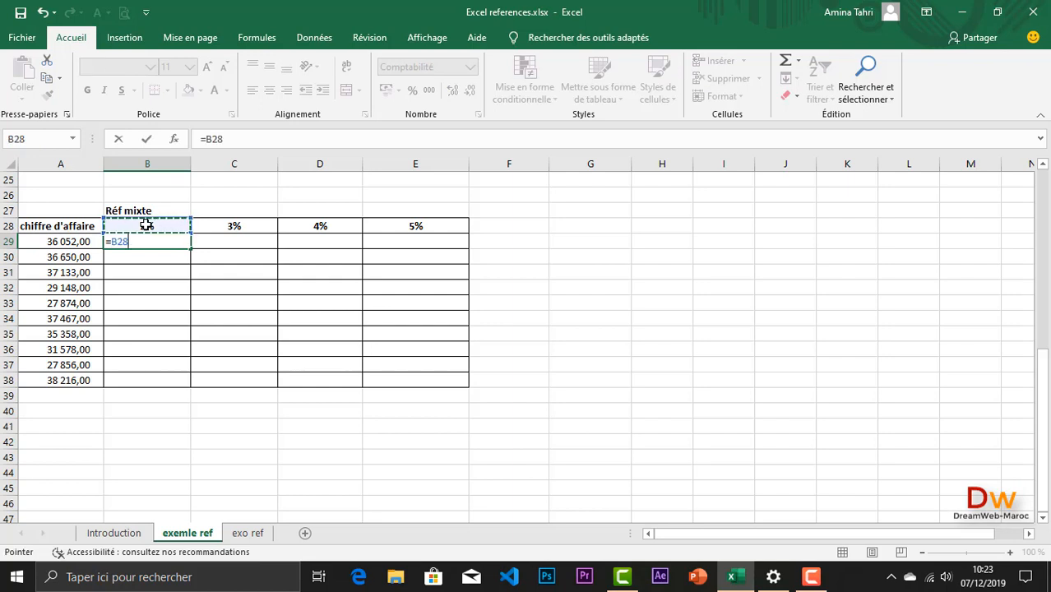
text(*)
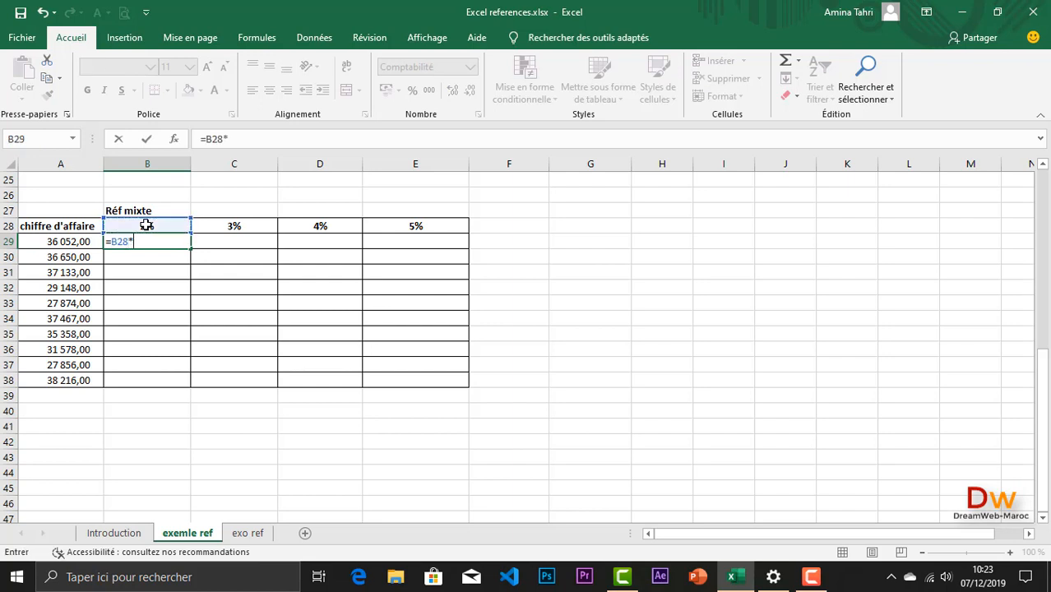
click(69, 242)
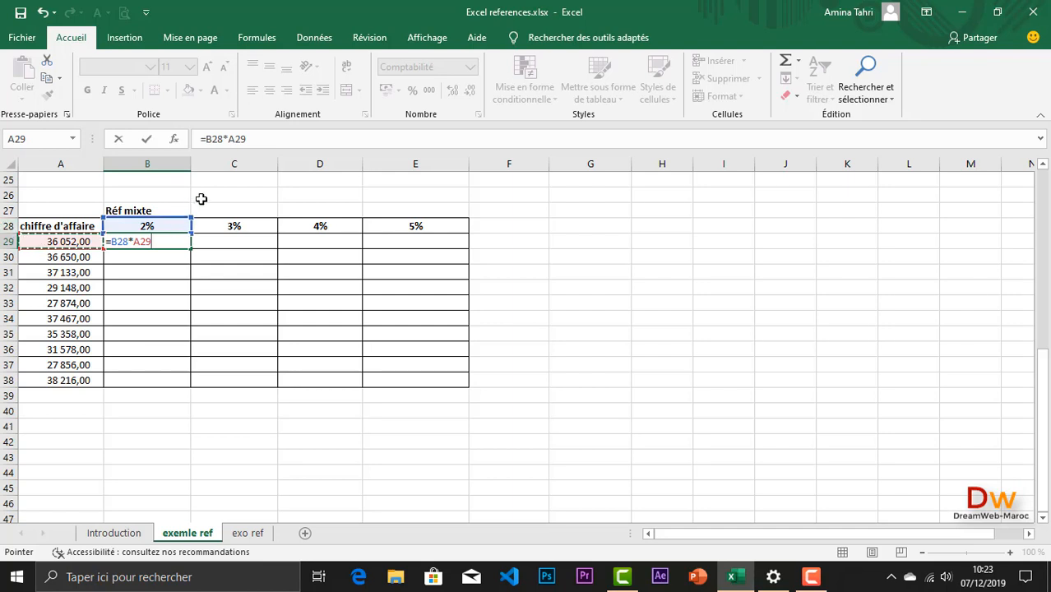
Step: Turn both references in B29 into mixed references so the formula reads =B$28*$A29, and enter it
click(117, 241)
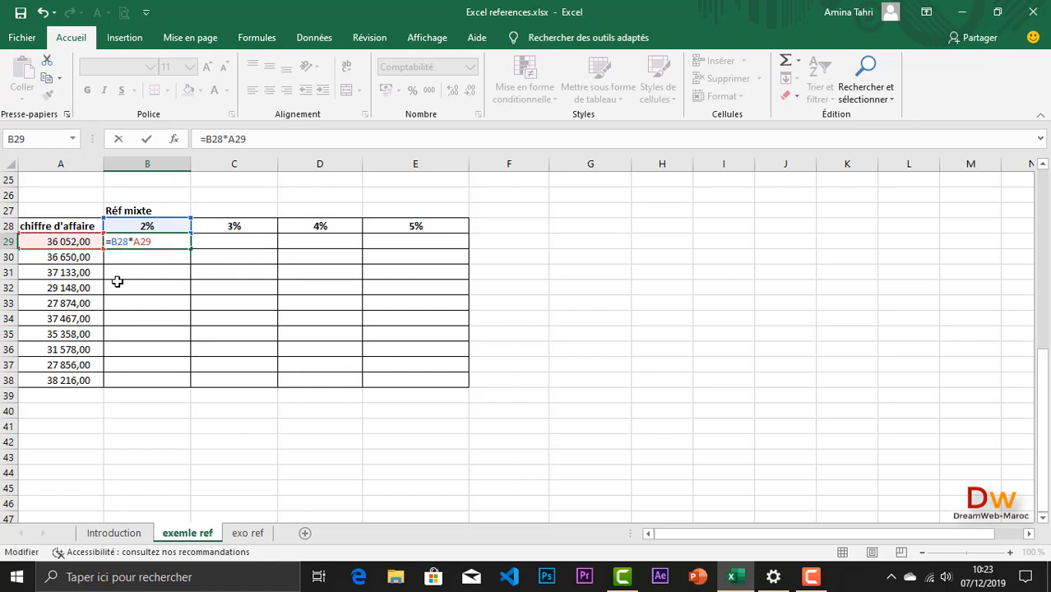
key(F4)
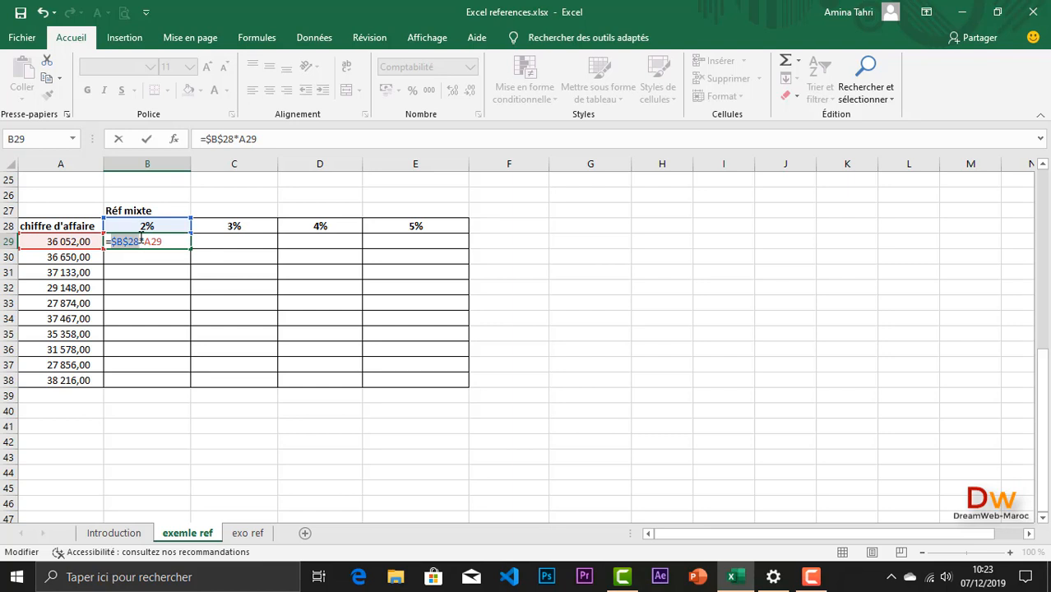
key(F4)
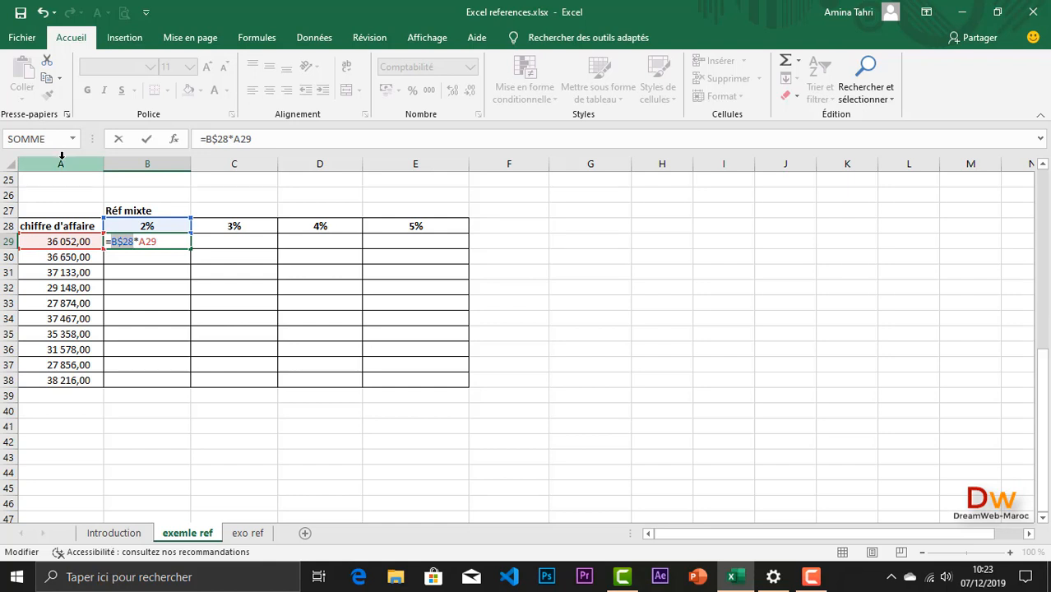
click(148, 241)
key(F4)
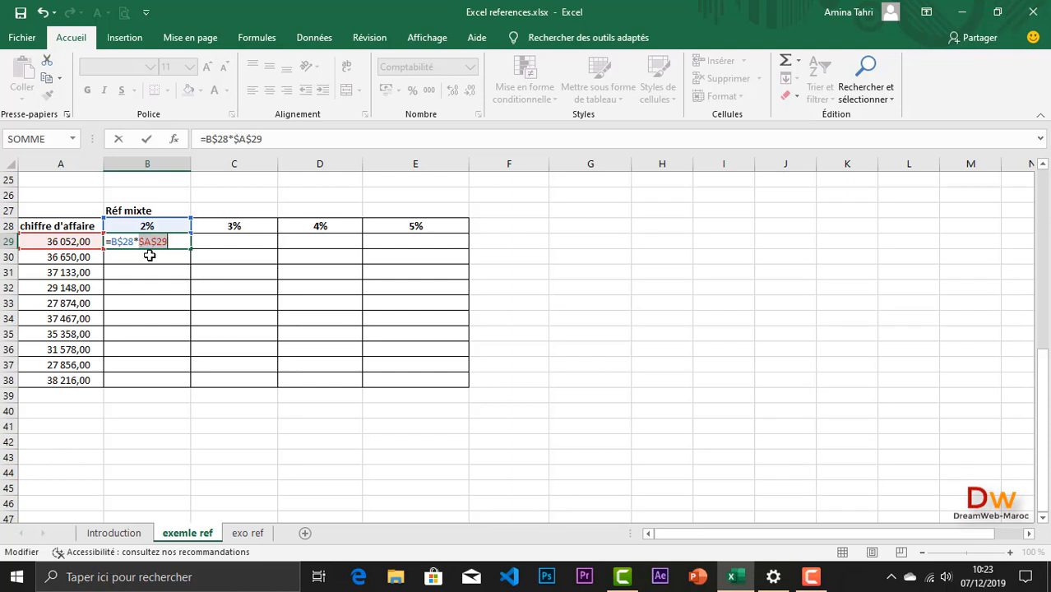
key(F4)
key(F4)
click(173, 244)
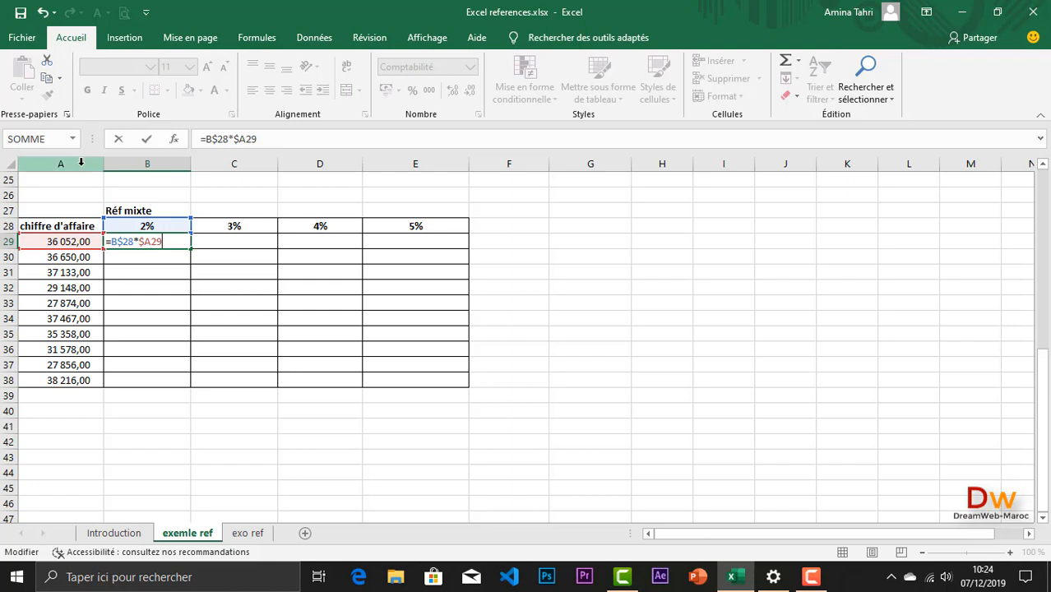
key(Return)
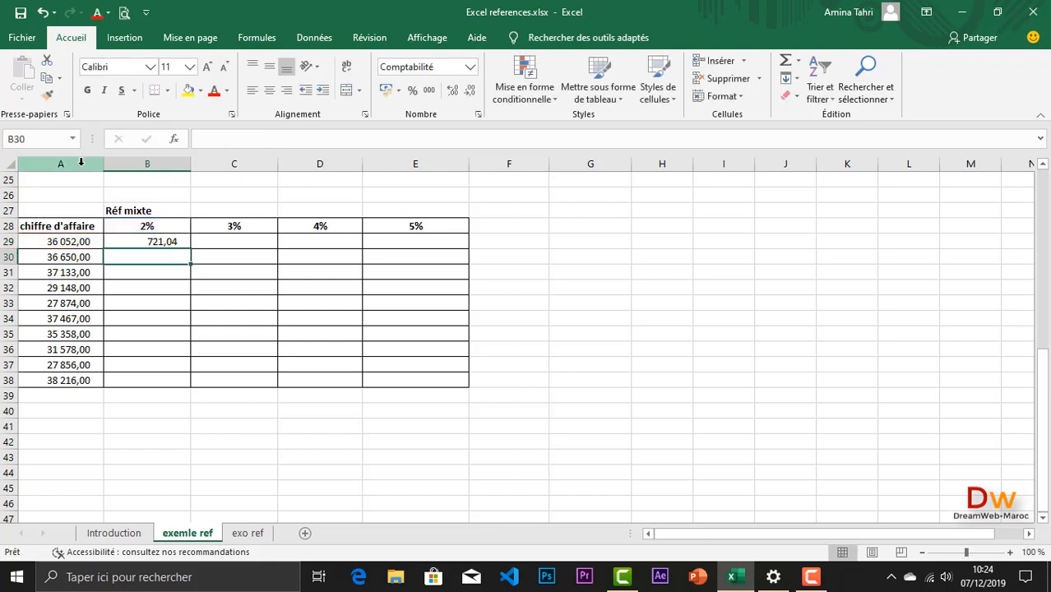
Step: Fill the B29 formula across the whole table B29:E38 and inspect the references of the copied formula in D33
click(177, 240)
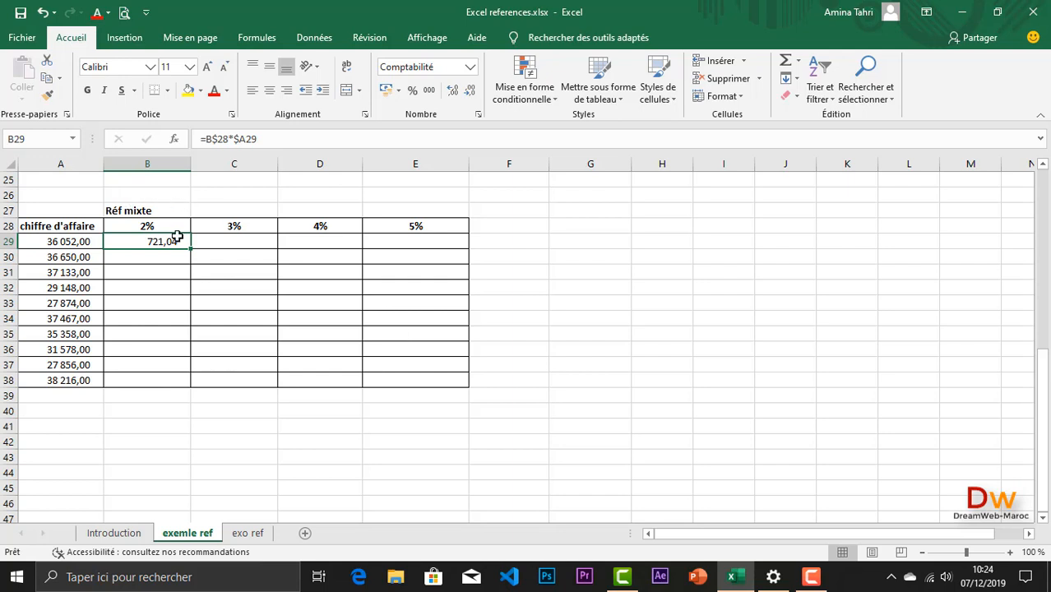
drag(192, 250, 435, 388)
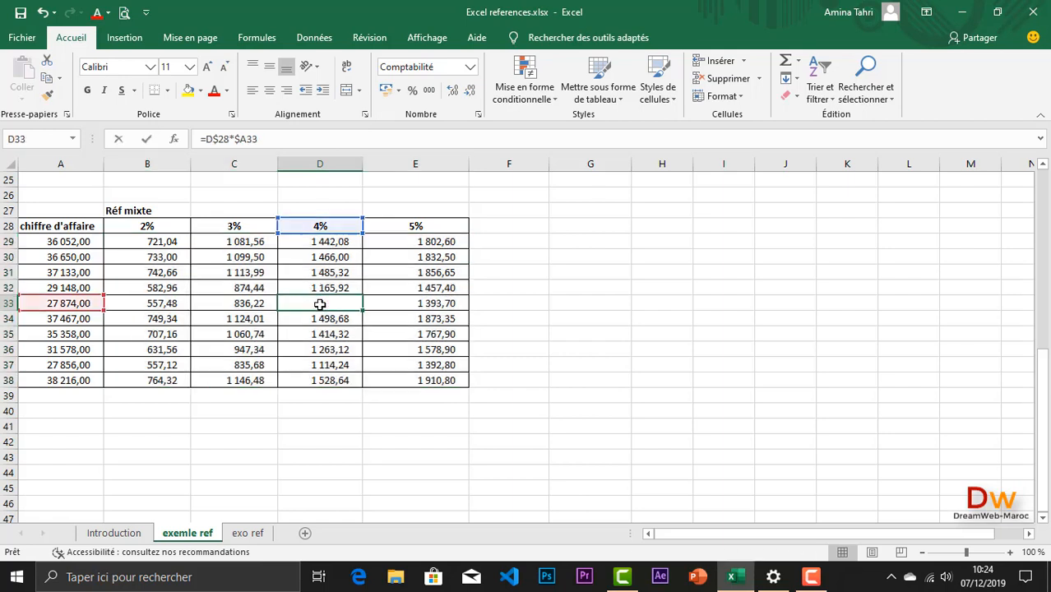
double_click(319, 304)
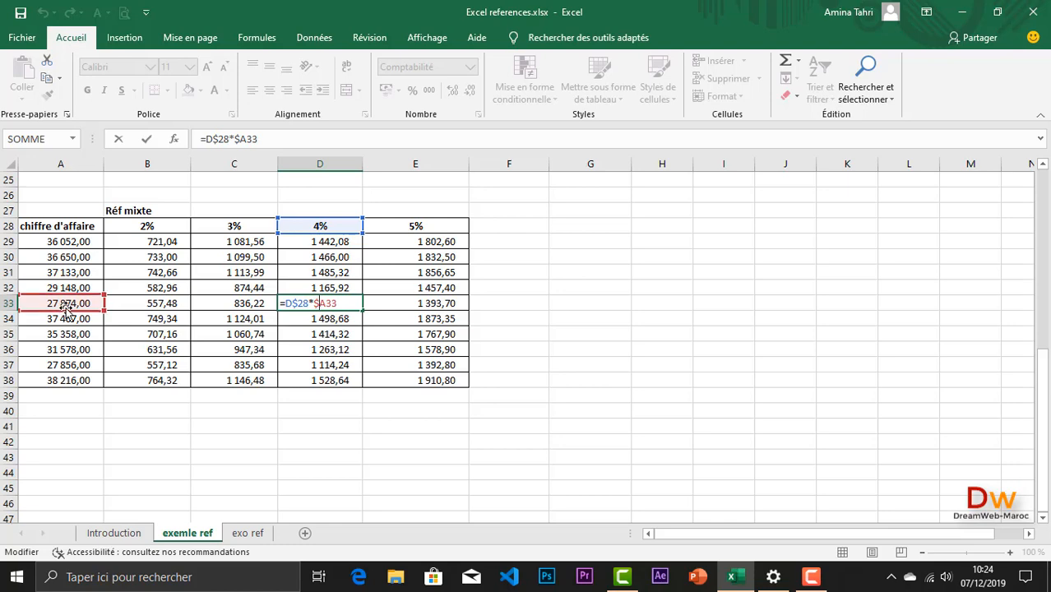
key(Return)
Step: Review the headings of the relative, absolute and mixed reference examples in D2, E2 and B27
scroll(197, 373, up, 8)
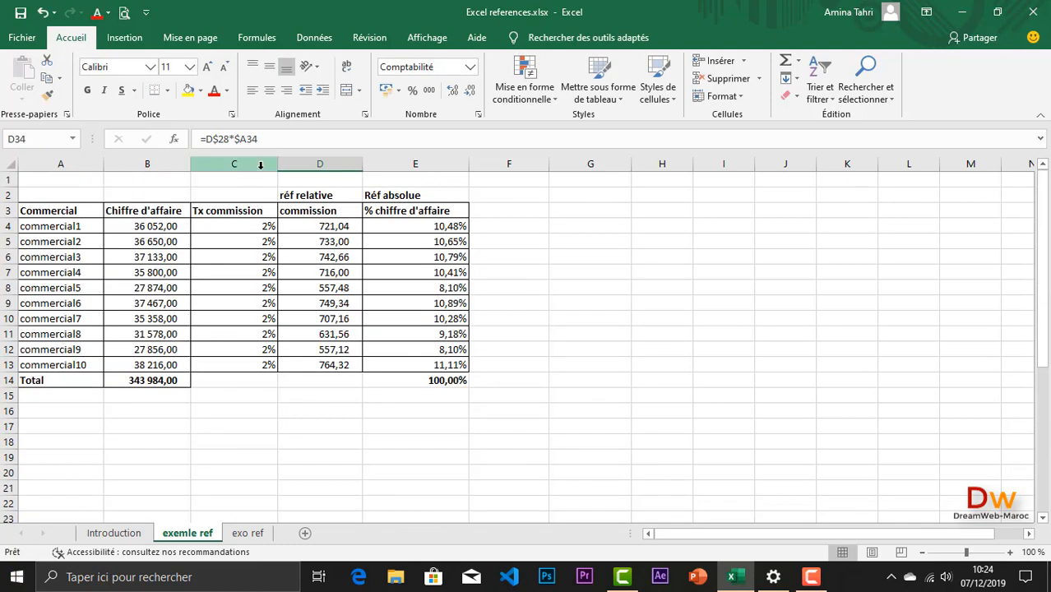
click(306, 195)
drag(306, 195, 393, 196)
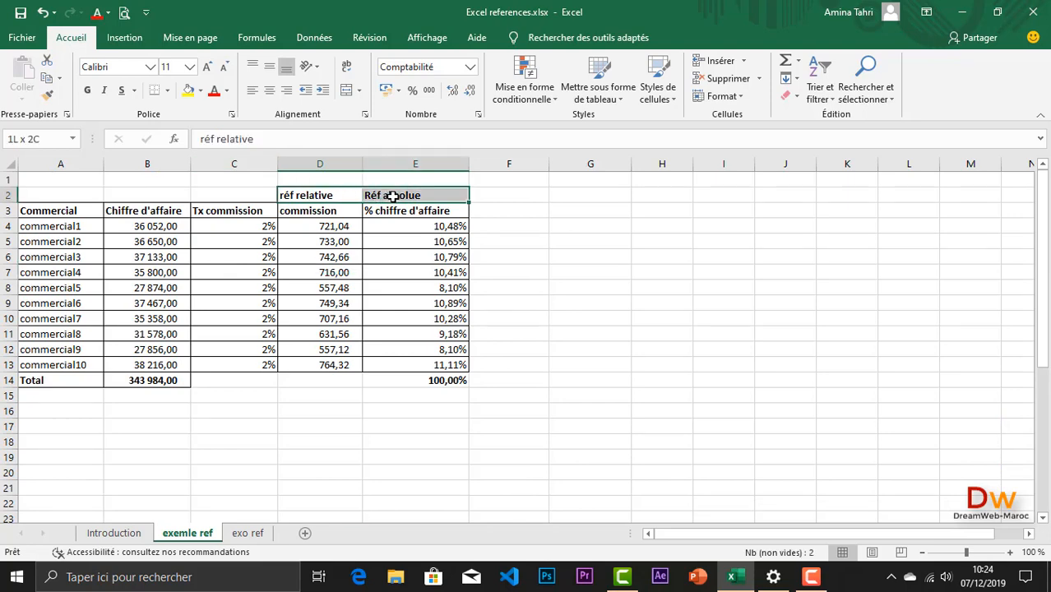
scroll(236, 427, down, 1)
scroll(236, 428, down, 4)
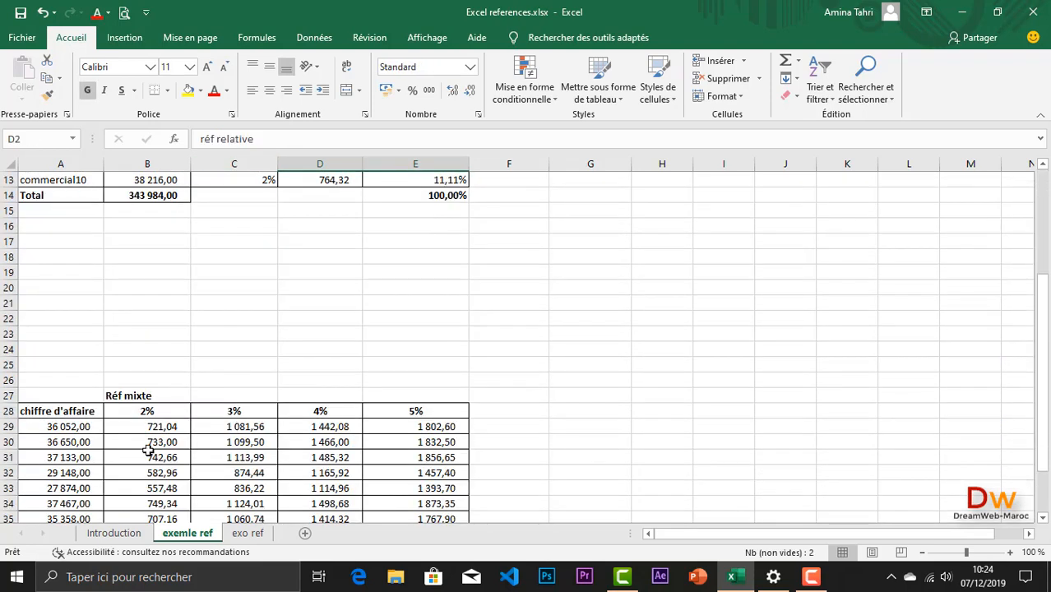
click(119, 395)
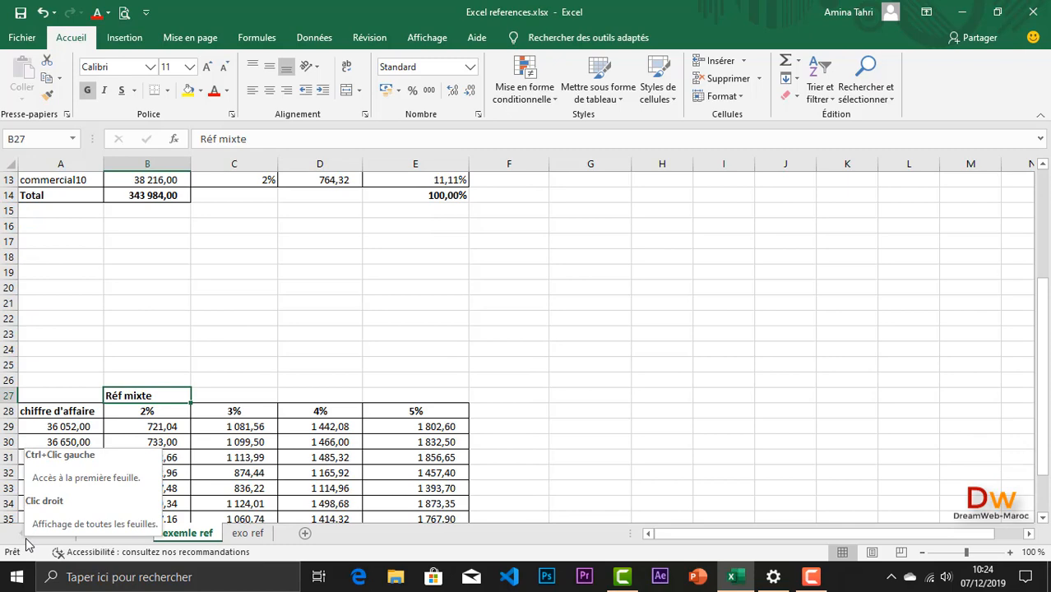
Step: Open the exo ref sheet and look over its exercise tables
click(248, 533)
scroll(347, 460, up, 5)
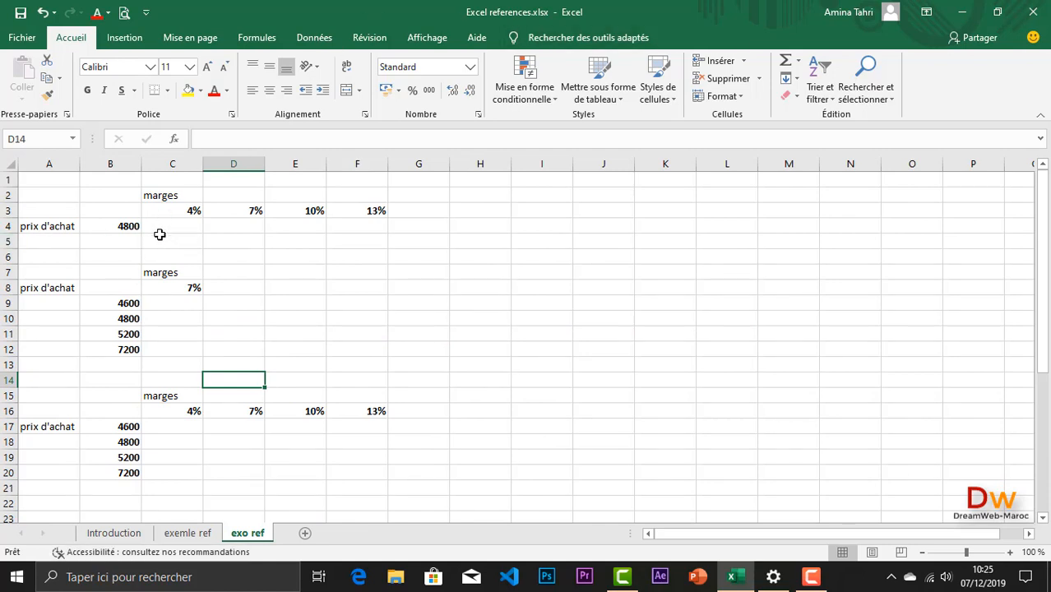
scroll(205, 251, down, 1)
scroll(220, 262, down, 6)
scroll(220, 263, up, 6)
Step: Examine the purchase prices and margin rates that each of the three margin exercises combines
click(106, 227)
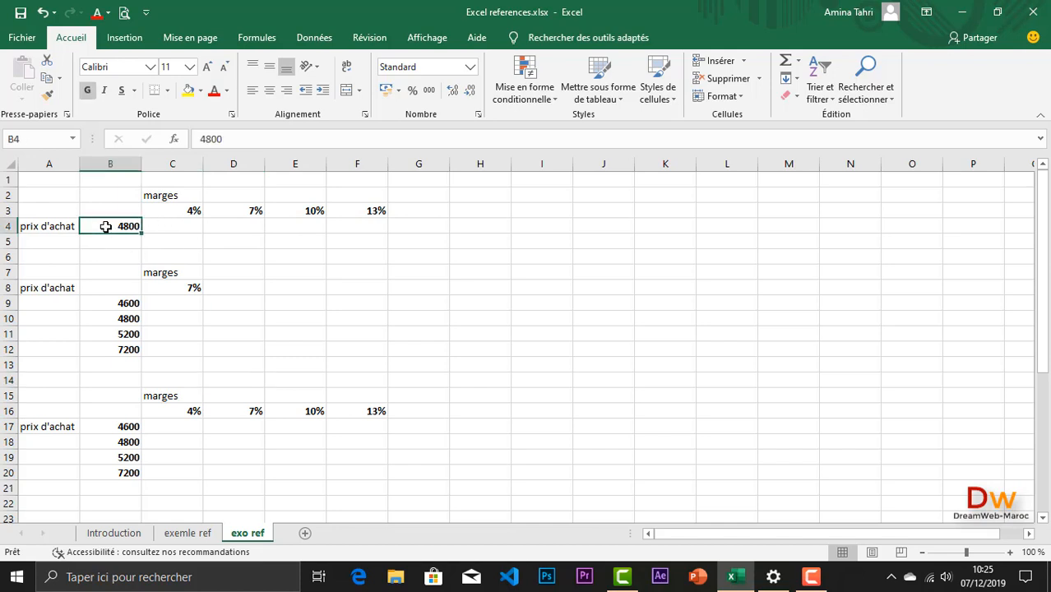
drag(170, 208, 381, 213)
scroll(183, 277, down, 2)
scroll(179, 262, up, 1)
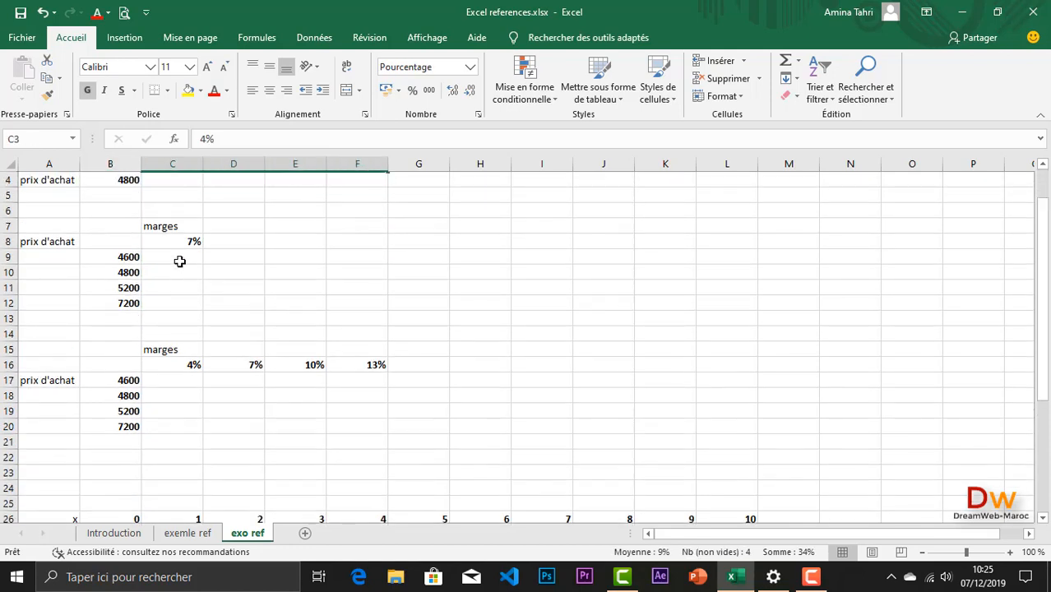
click(171, 243)
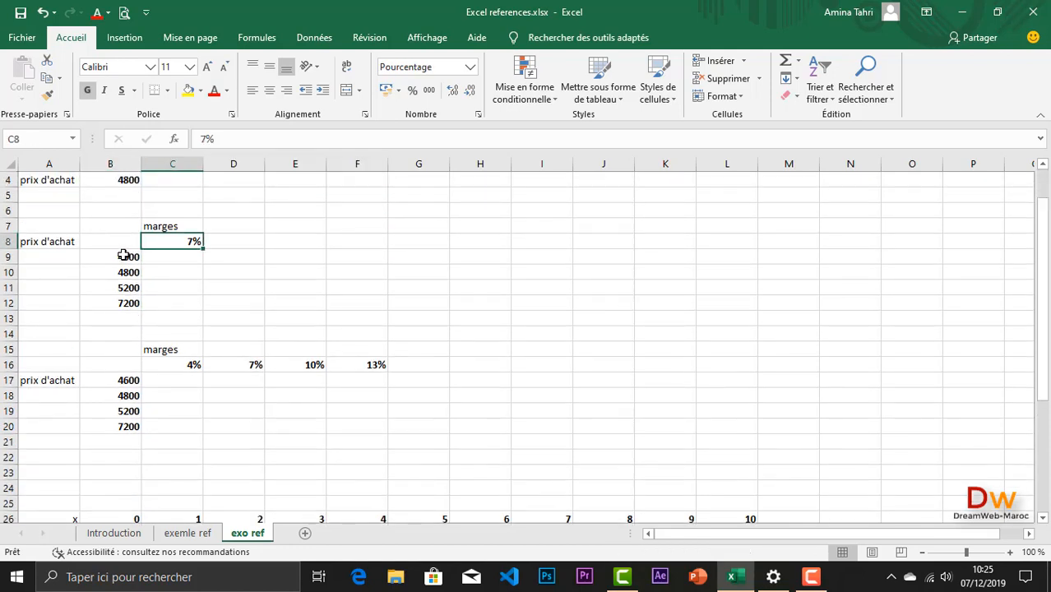
drag(124, 256, 123, 318)
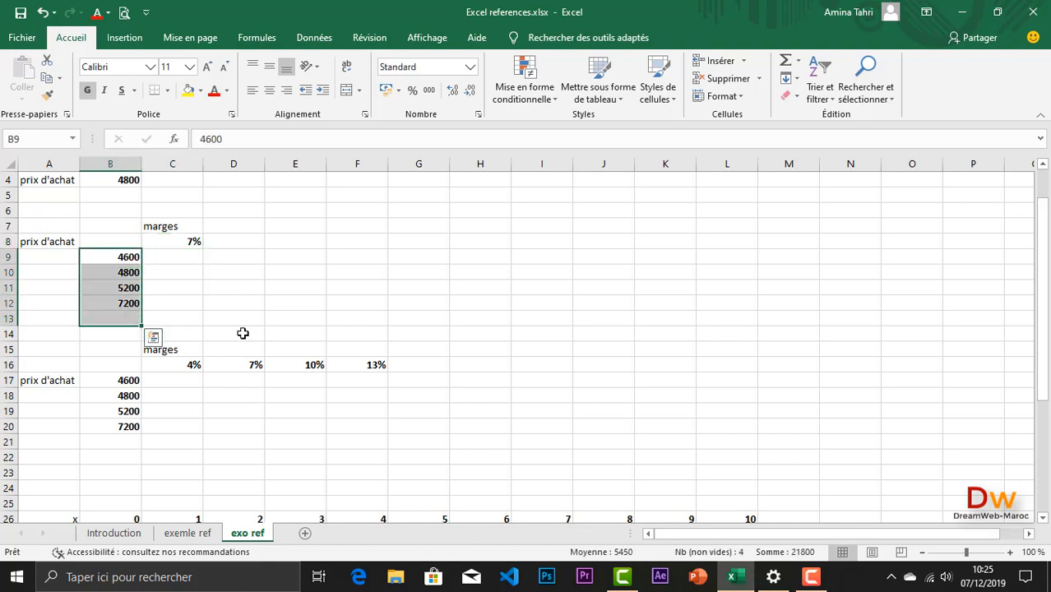
scroll(244, 333, down, 2)
drag(168, 272, 352, 274)
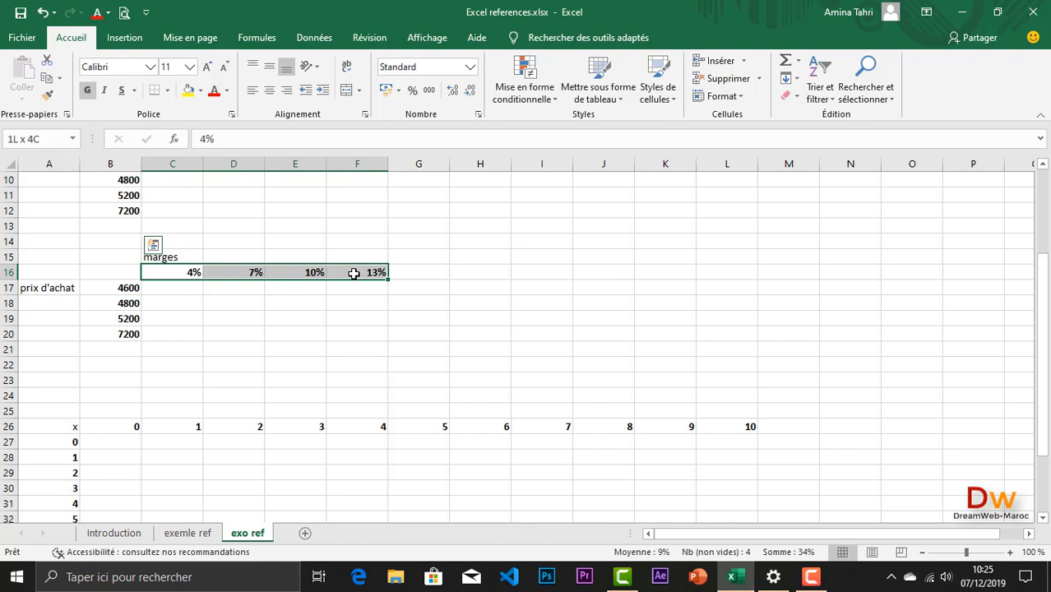
drag(126, 287, 128, 337)
scroll(209, 345, up, 3)
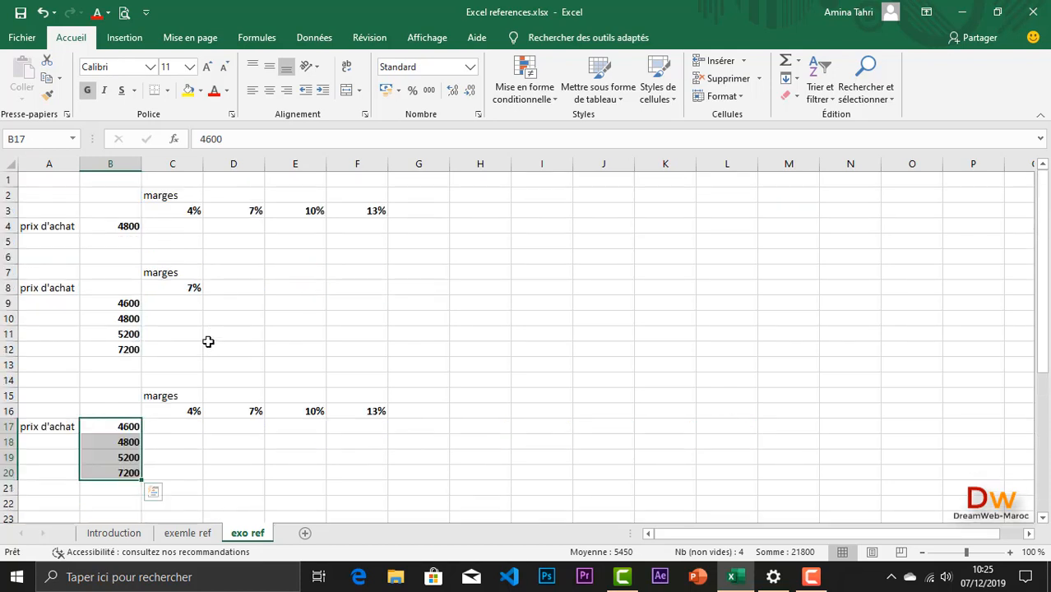
Step: Enter =$B$4*C3 in C4 to calculate the 4% margin with an absolute reference to the purchase price
click(171, 226)
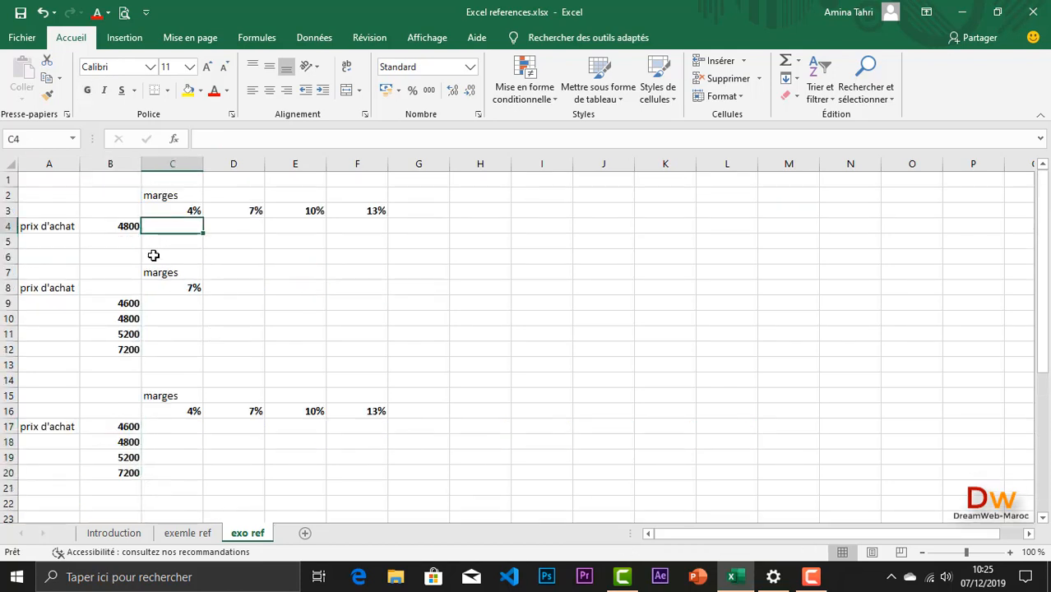
text(=)
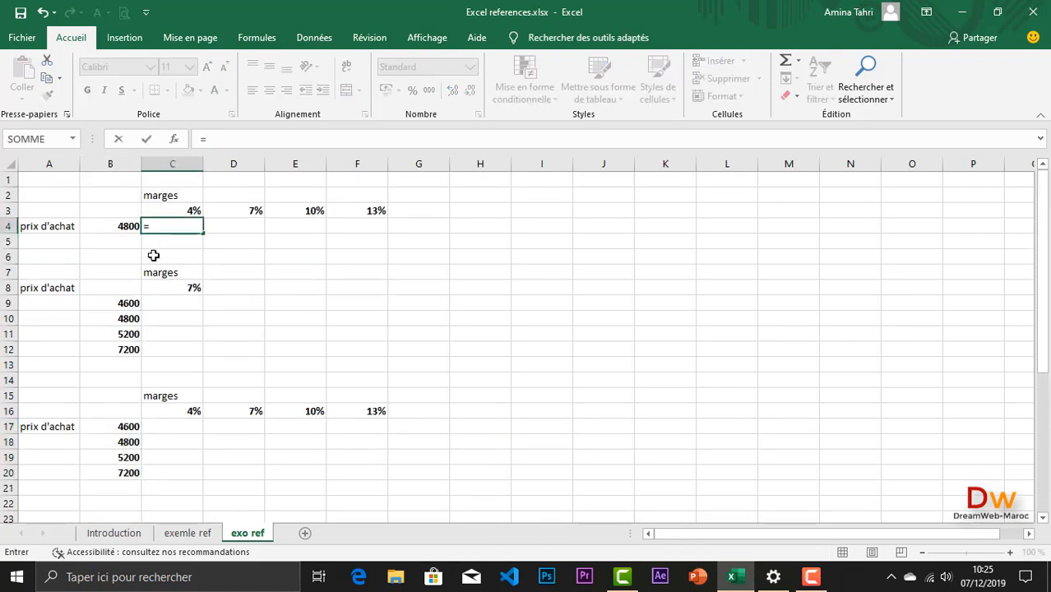
click(106, 228)
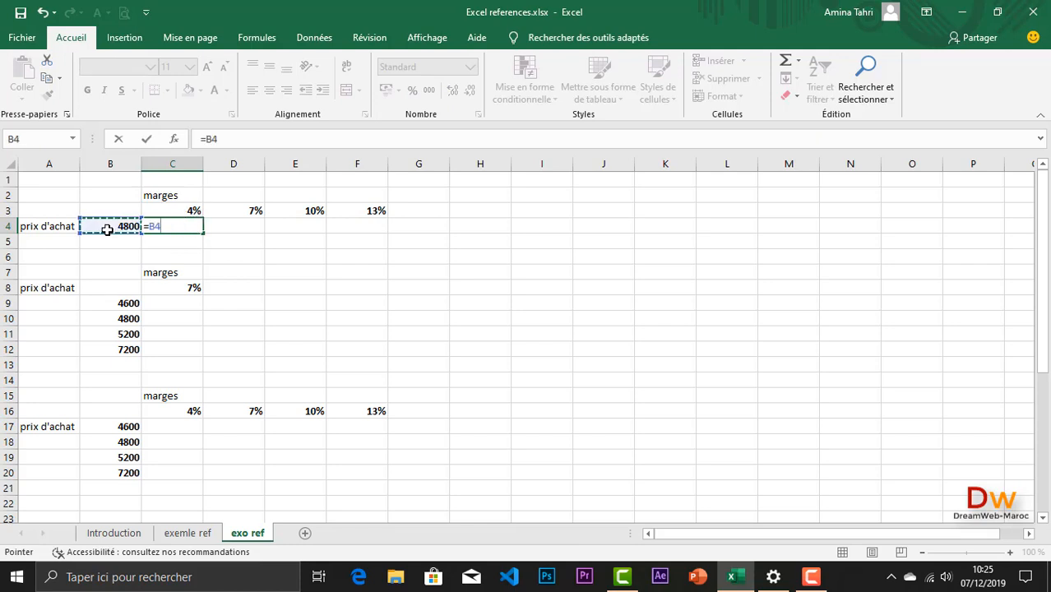
text(*)
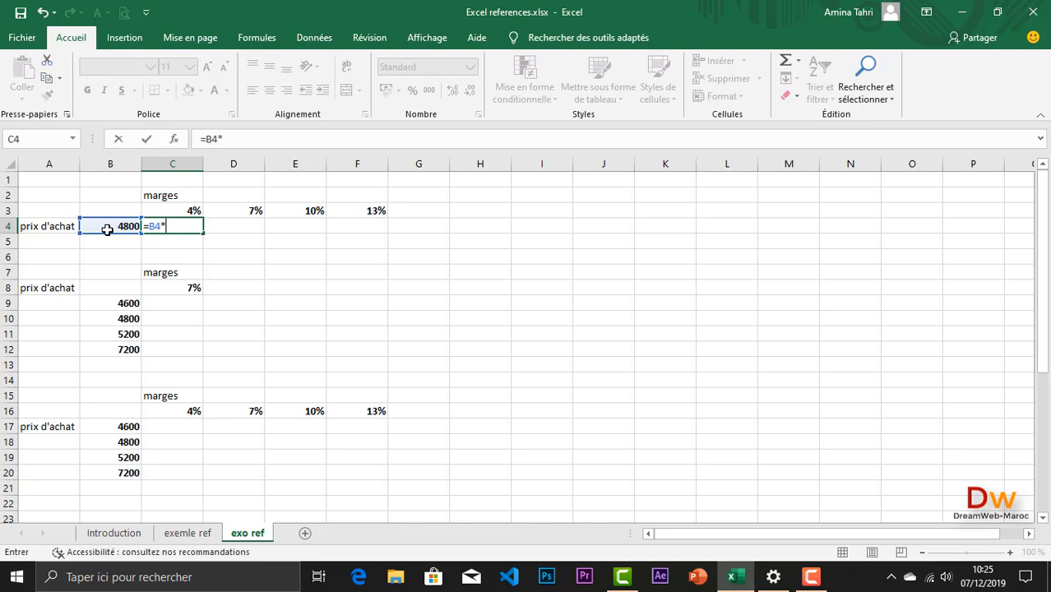
click(167, 206)
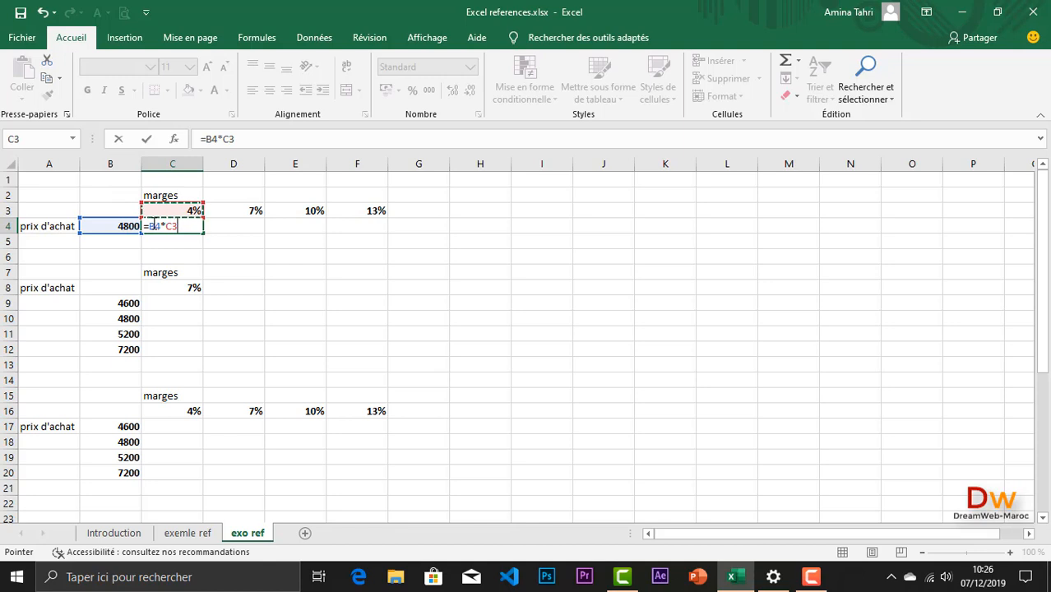
click(154, 224)
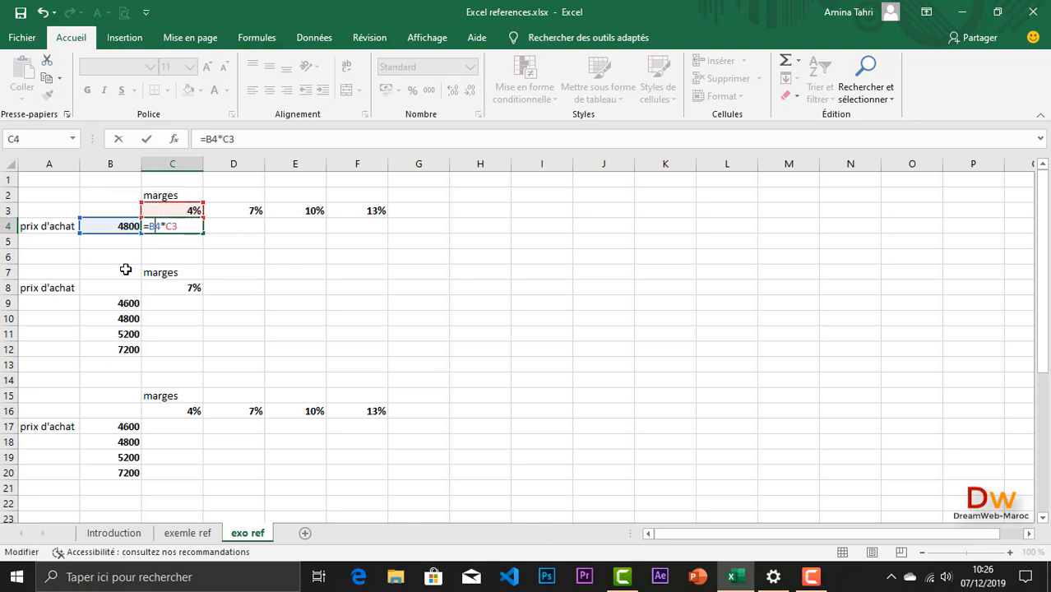
key(F4)
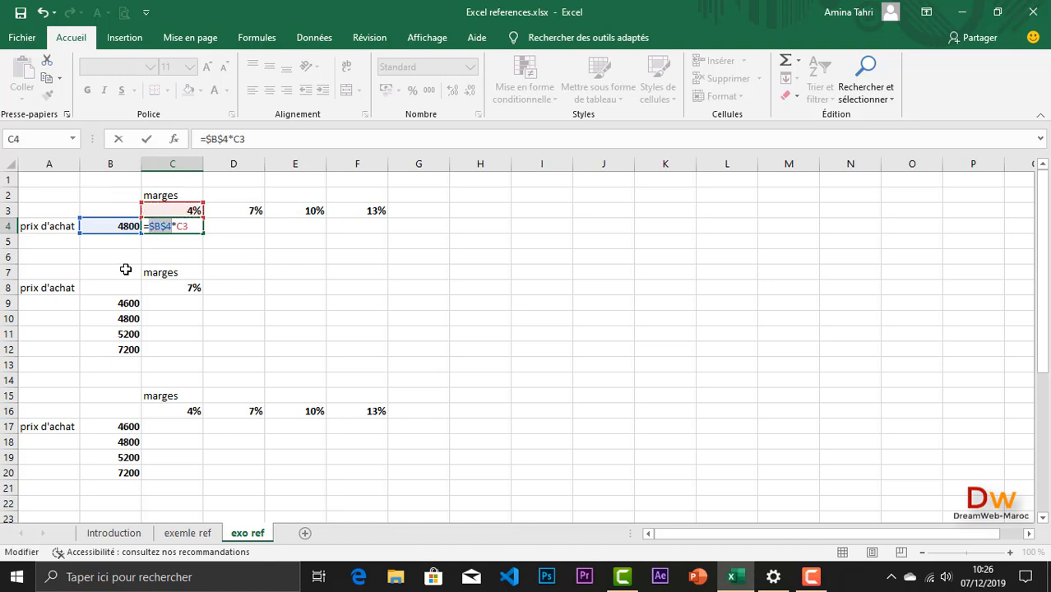
key(Return)
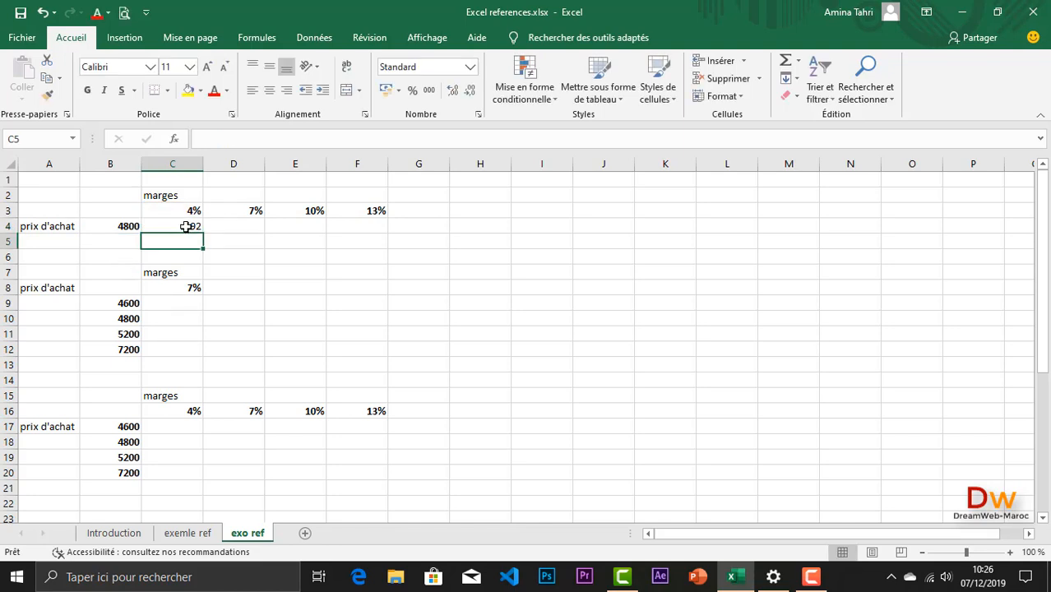
Step: Fill the C4 margin formula across to F4 and check the references of the copied formula in E4
click(187, 227)
drag(208, 239, 370, 232)
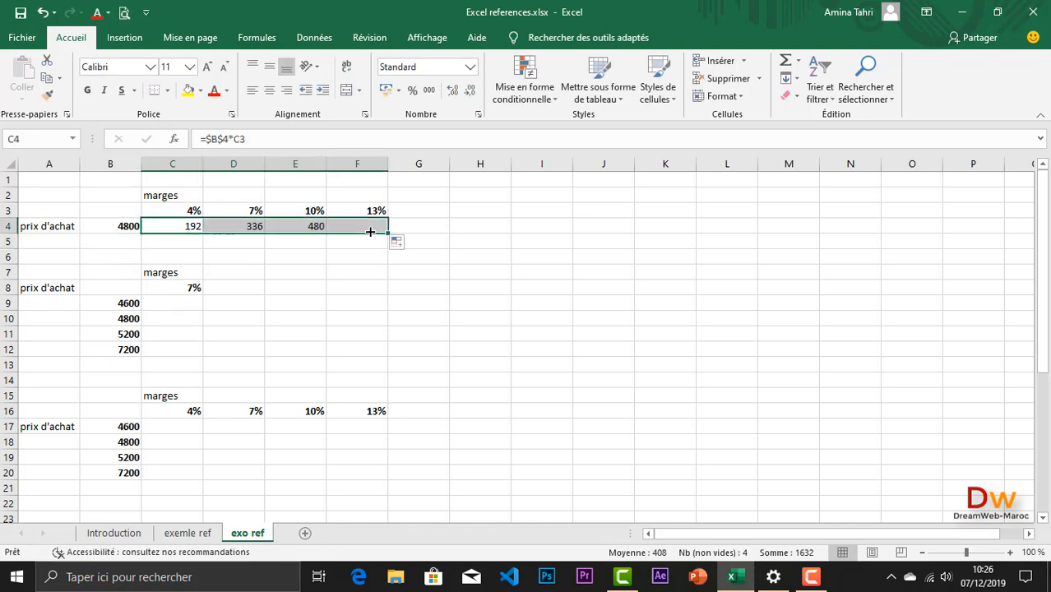
double_click(314, 226)
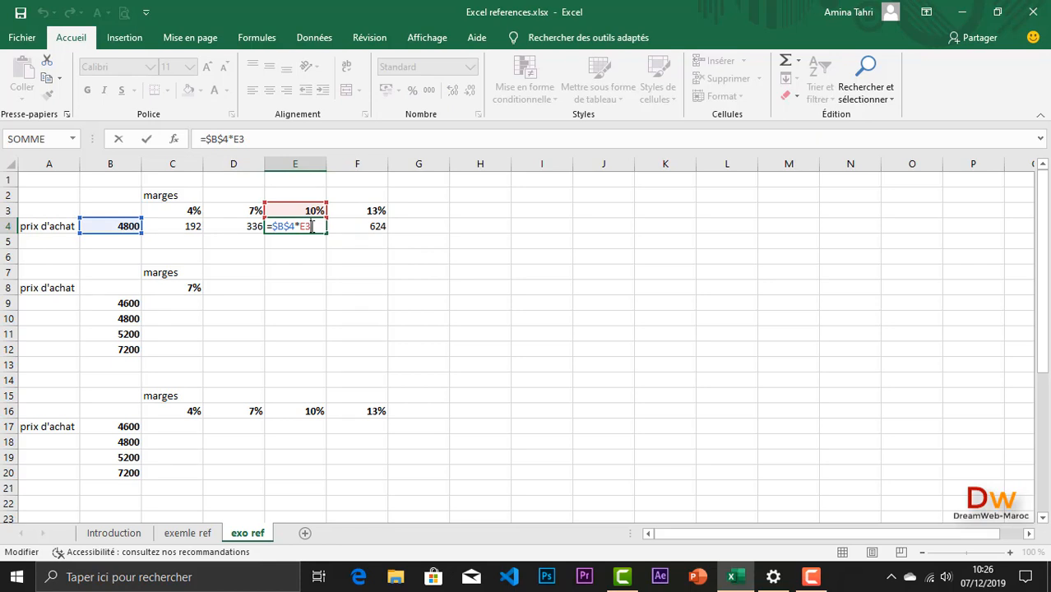
key(Return)
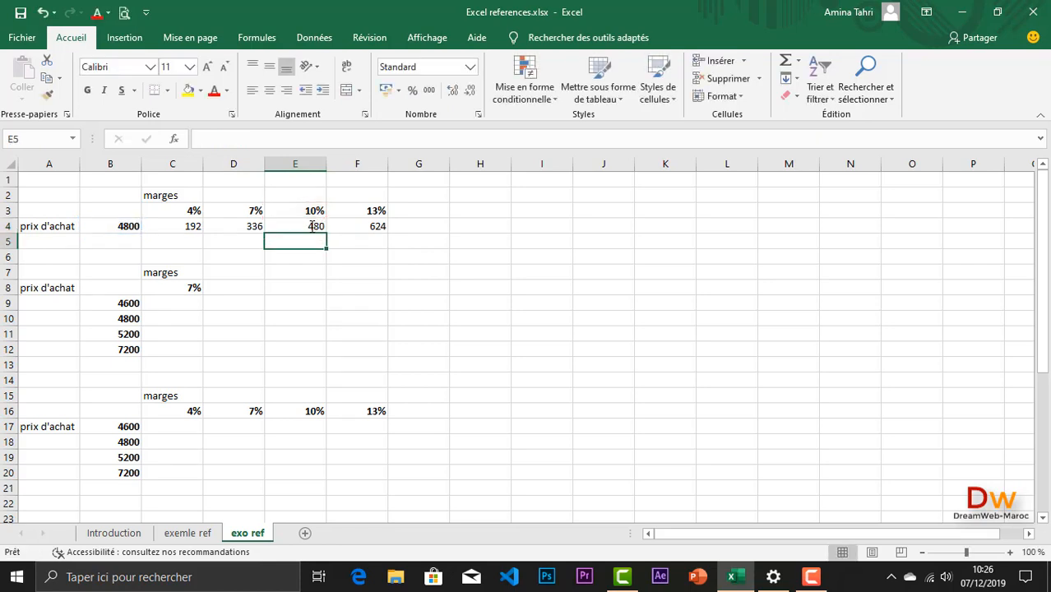
Step: Compare the fixed purchase price in B4 of the first exercise with the single margin rate in C8 of the second
scroll(303, 264, down, 1)
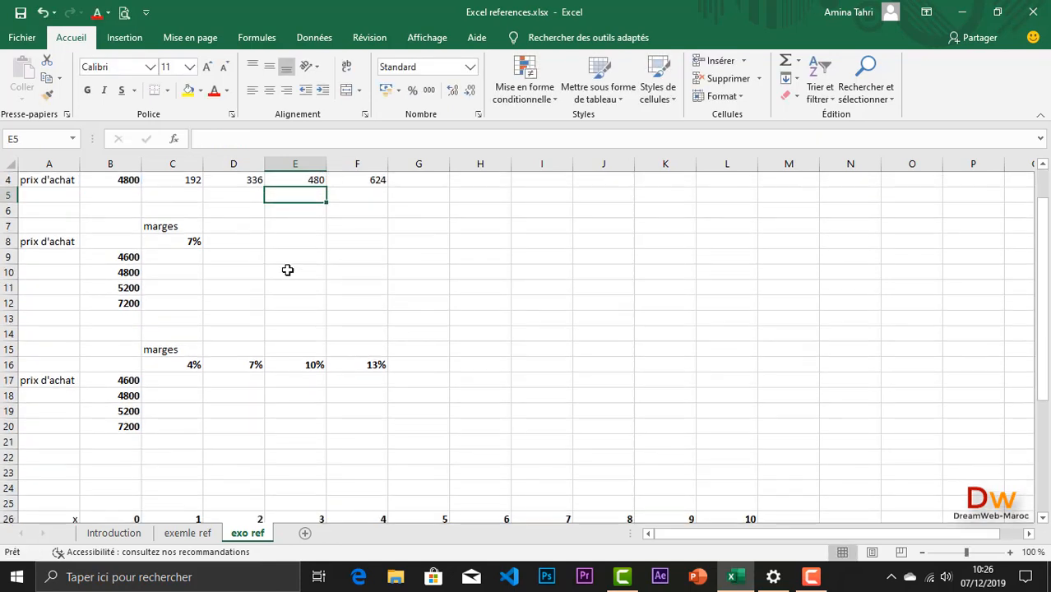
click(168, 245)
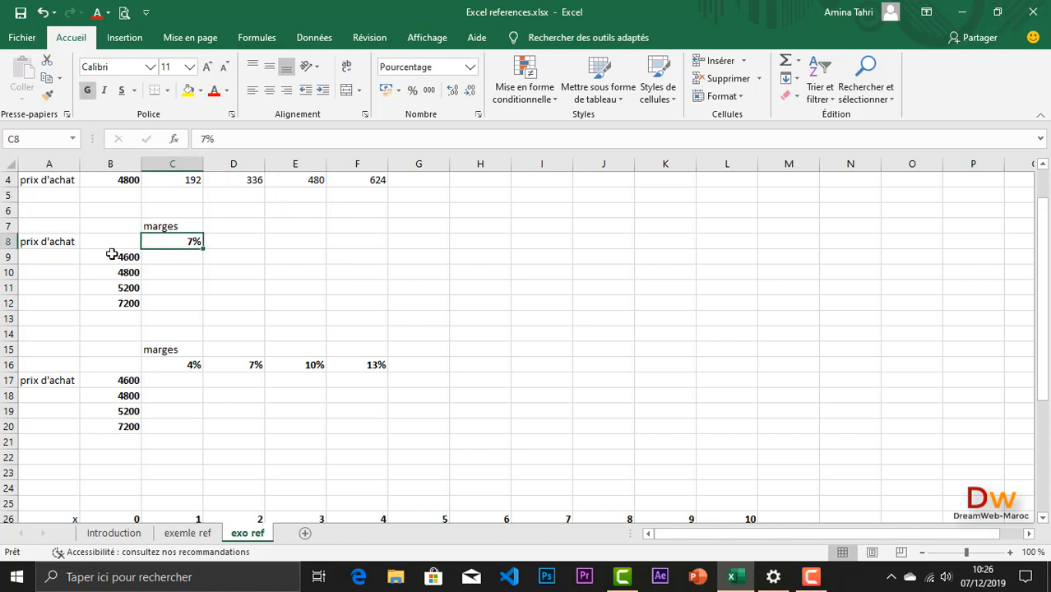
scroll(176, 290, up, 1)
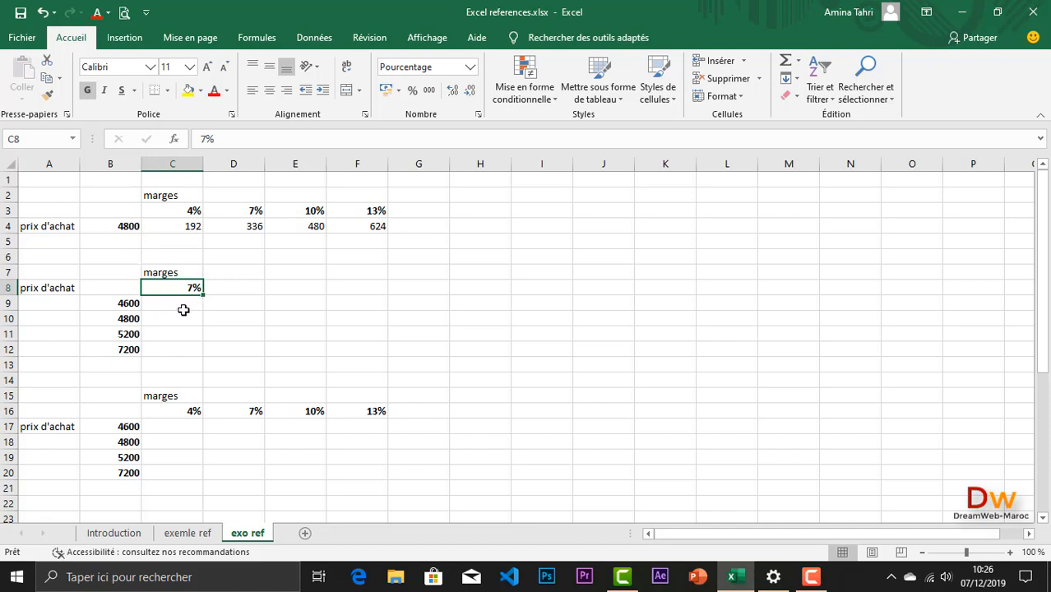
click(179, 306)
click(121, 227)
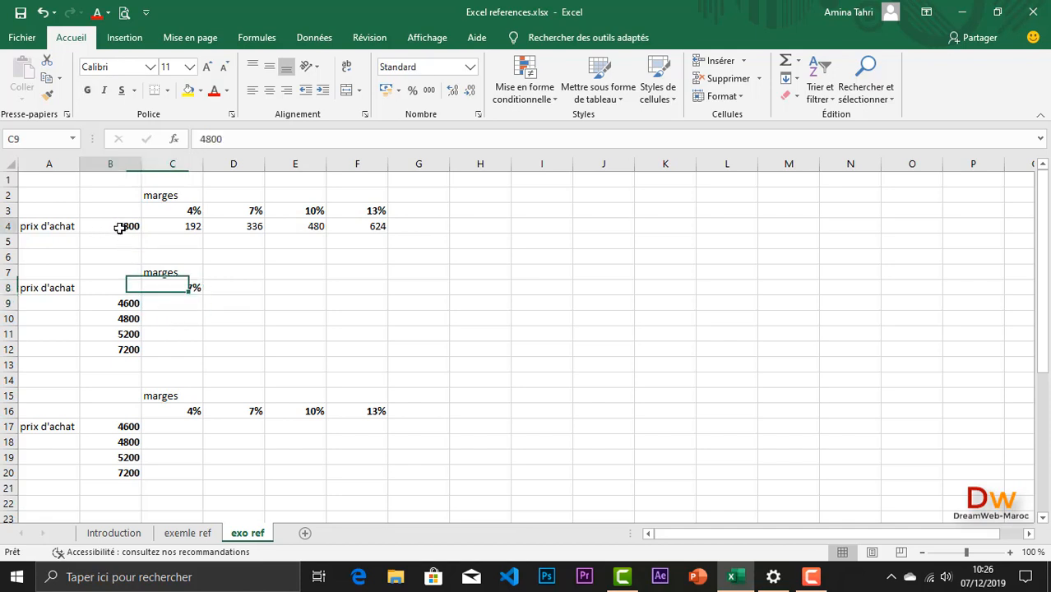
click(175, 287)
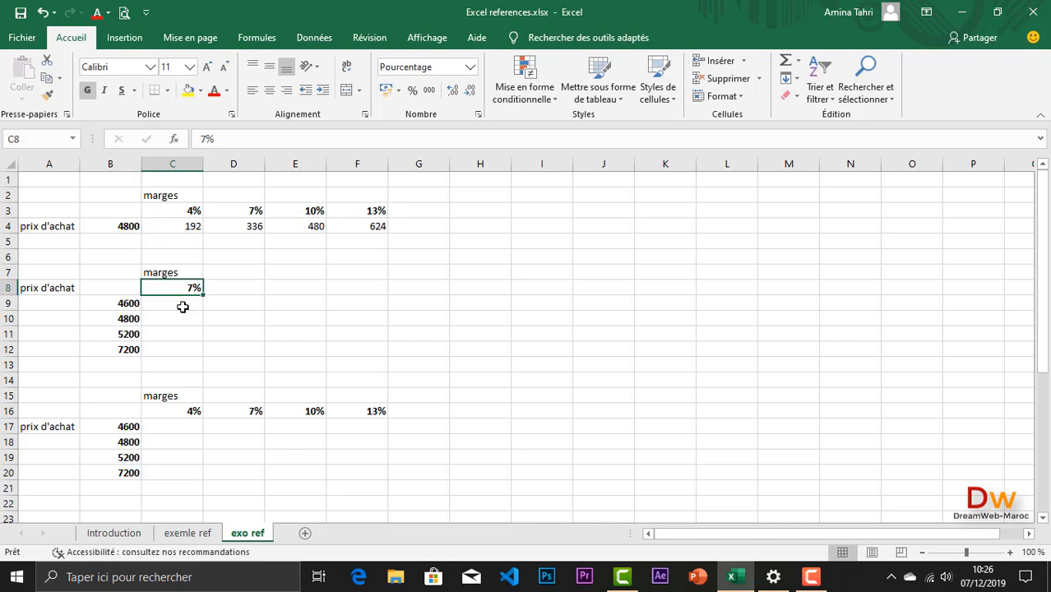
scroll(175, 306, down, 1)
Step: Enter =$C$8*B9 in C9 to calculate the margin with an absolute reference to the 7% rate
click(166, 258)
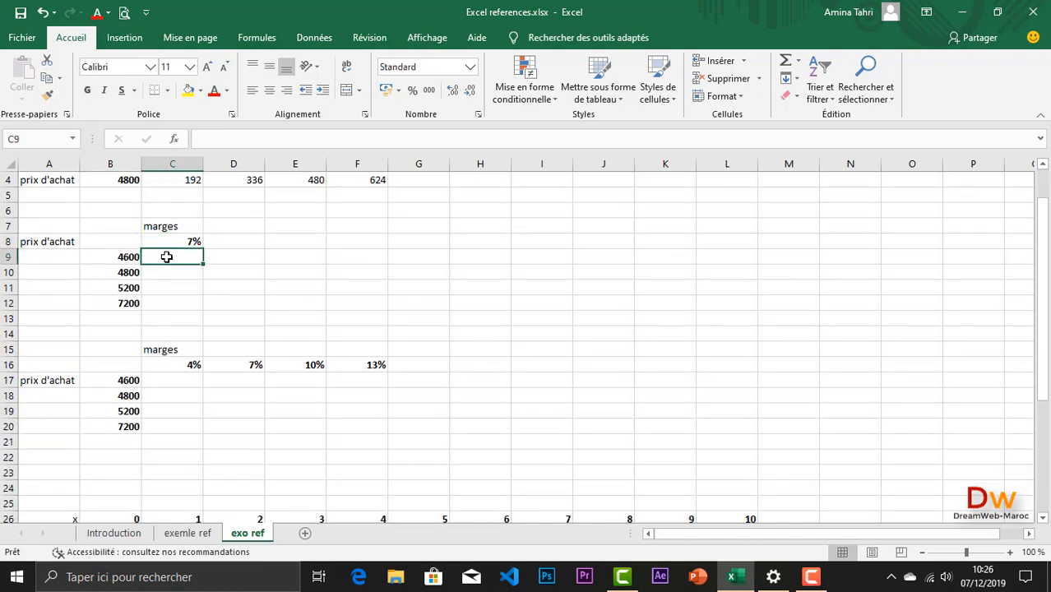
text(=)
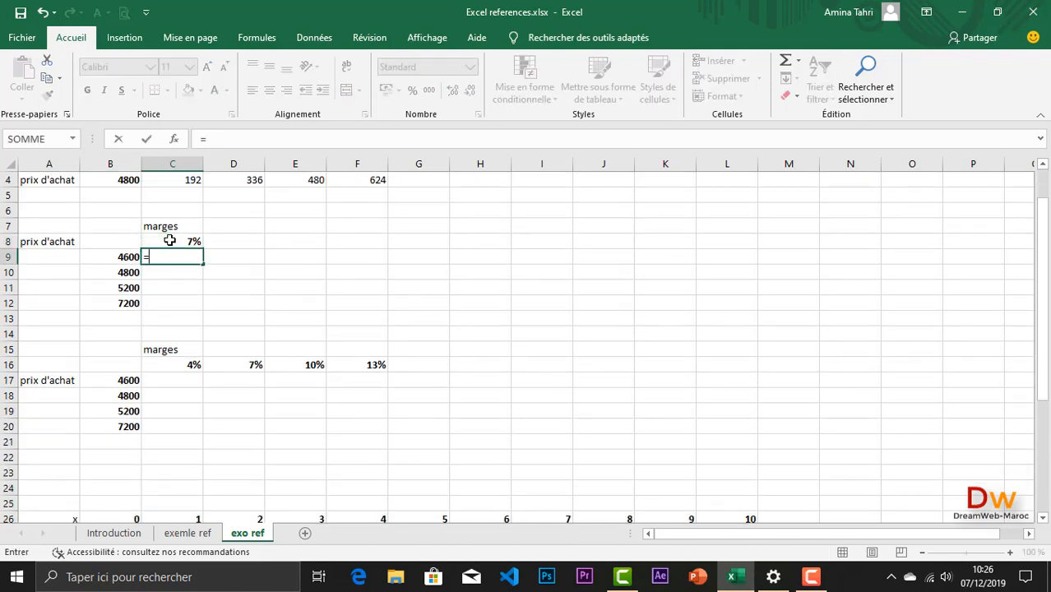
click(169, 242)
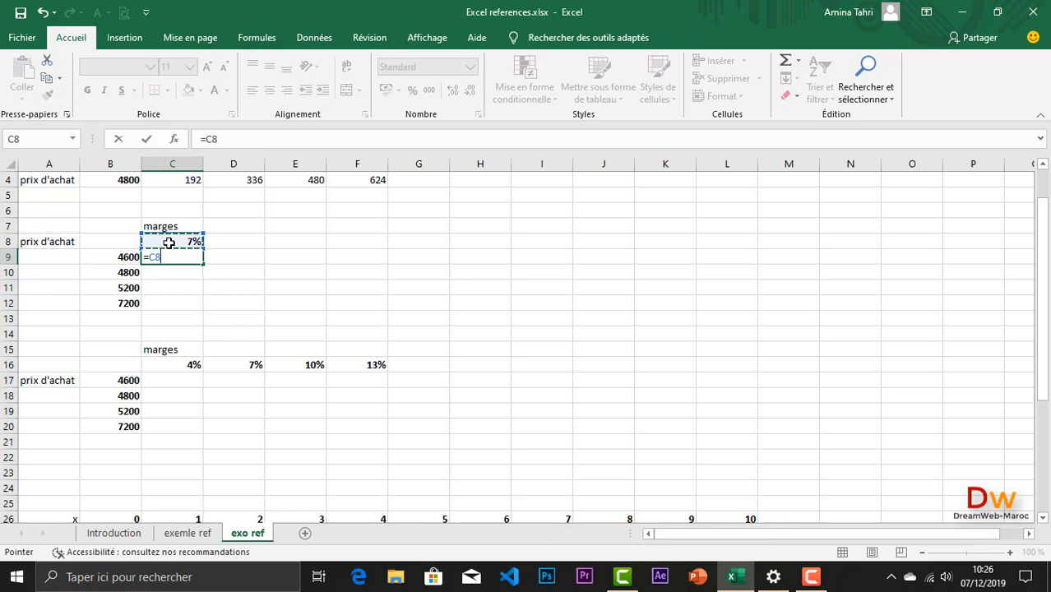
text(*)
click(116, 256)
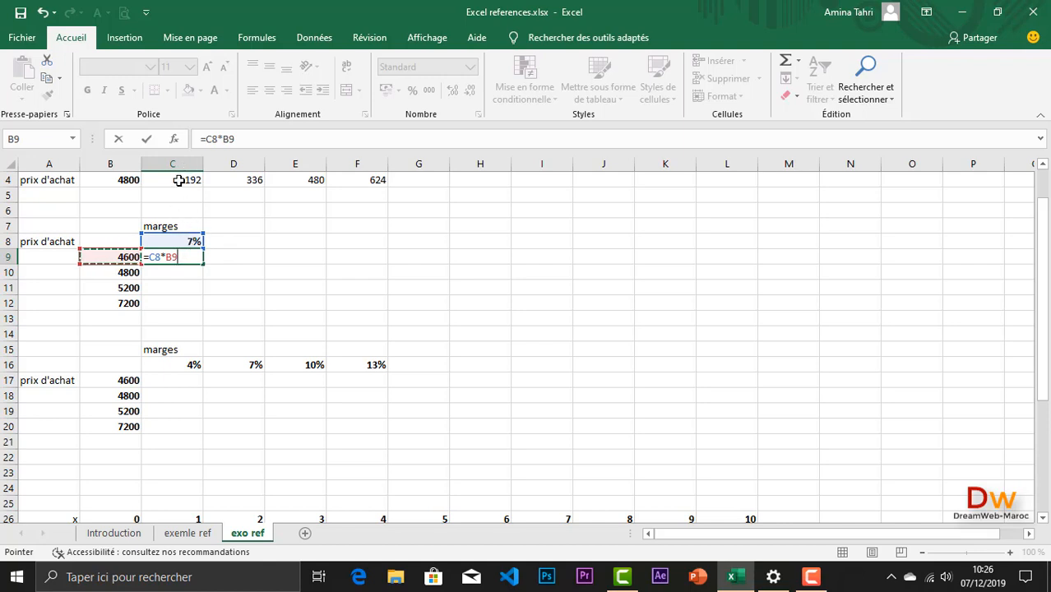
click(156, 257)
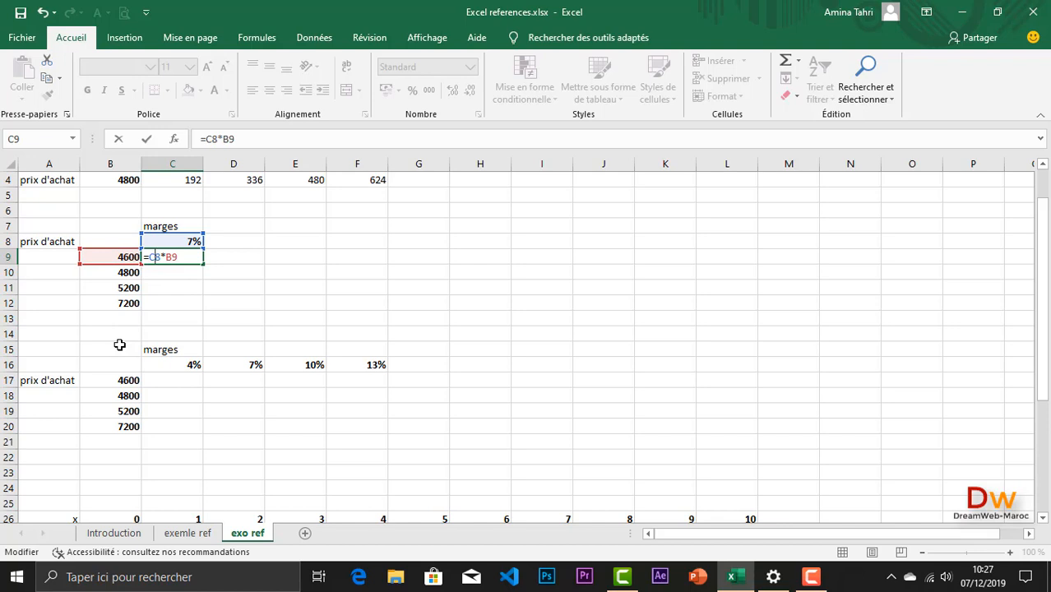
key(F4)
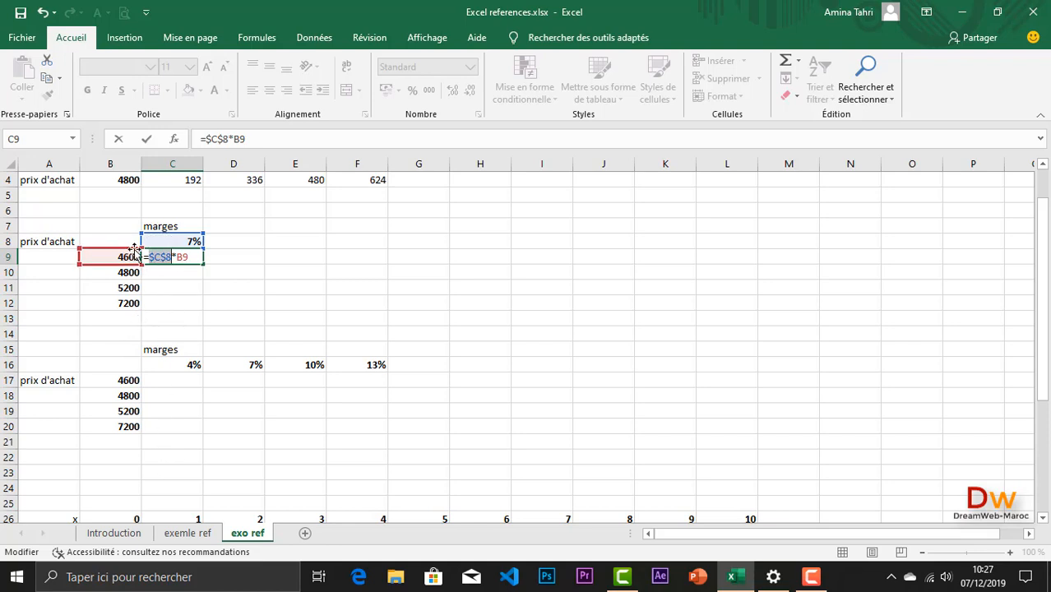
key(Return)
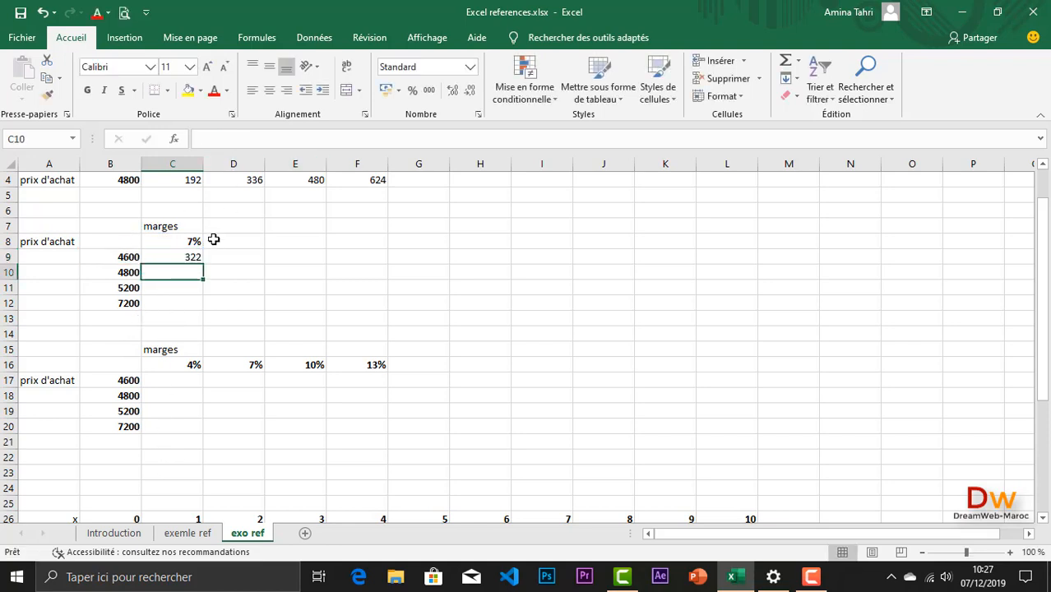
Step: Fill the C9 margin formula down to C12 and check the references of the copied formula in C11
click(183, 257)
drag(203, 265, 198, 309)
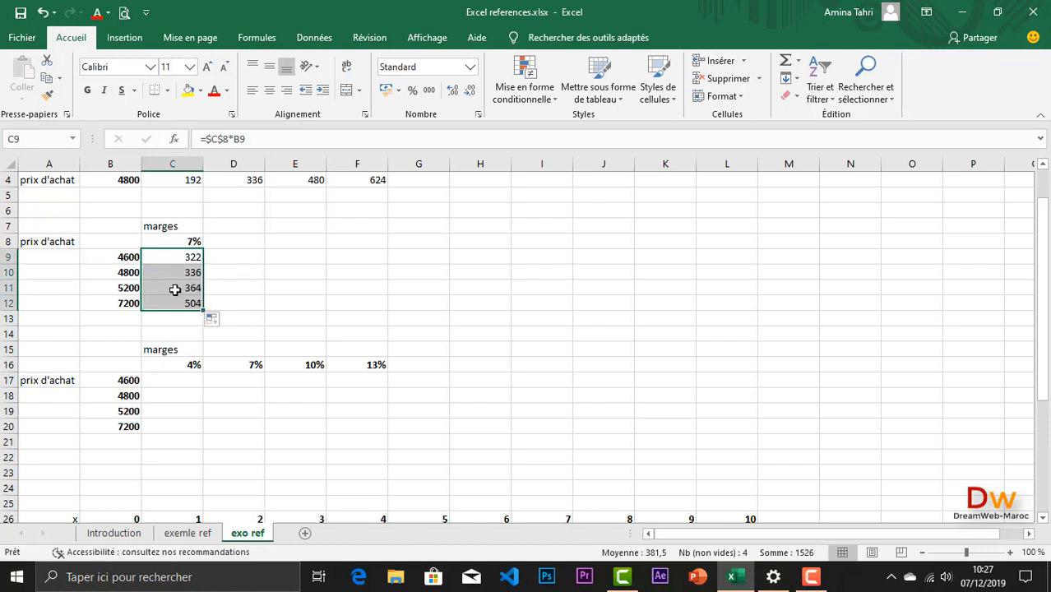
double_click(175, 290)
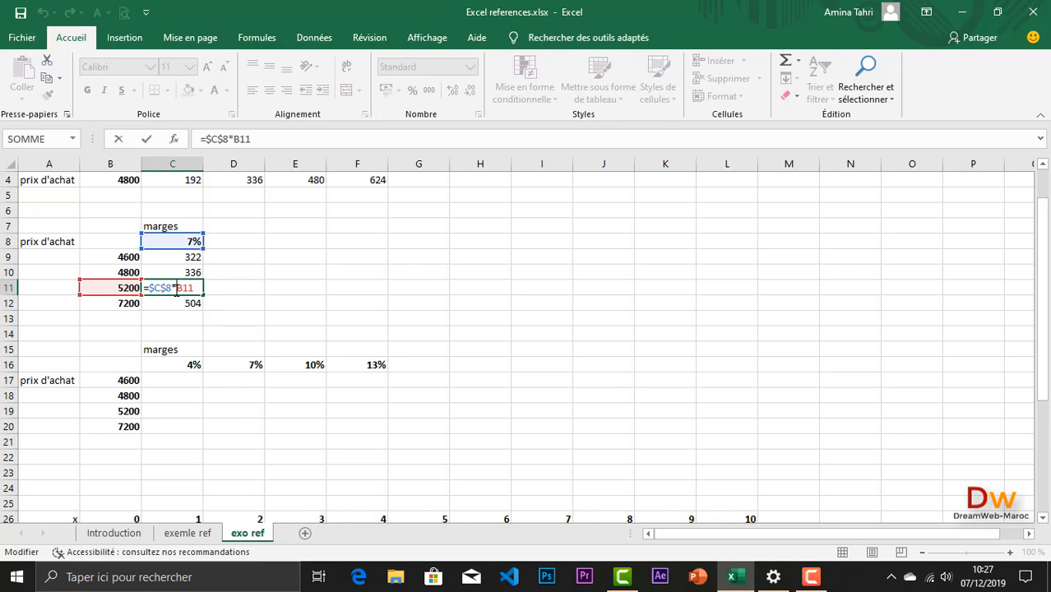
key(Return)
Step: Examine the margin rates in row 16 and the purchase prices in column B of the third exercise
scroll(174, 290, down, 3)
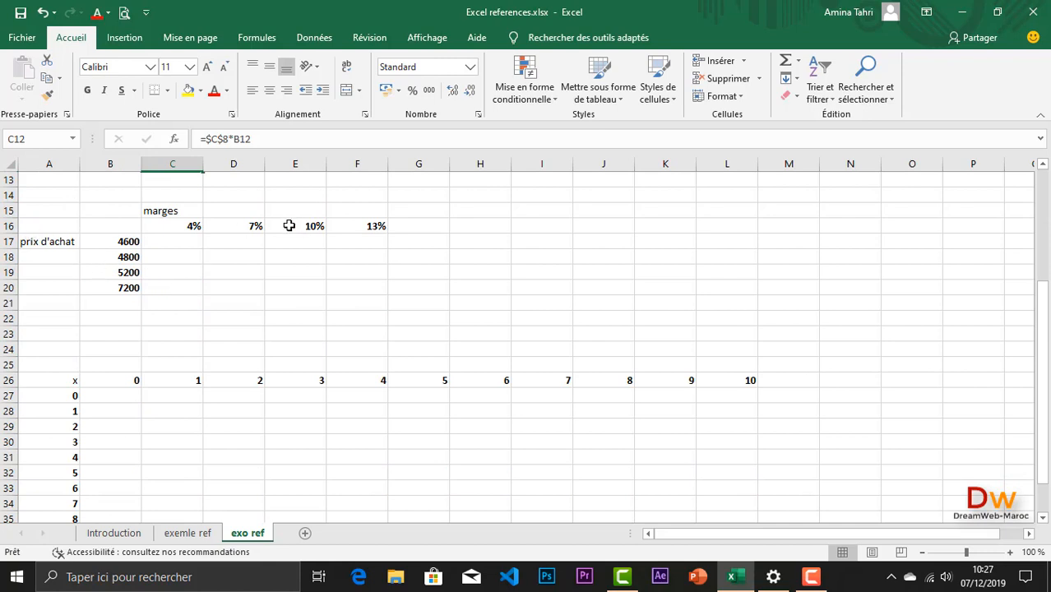
drag(161, 224, 362, 225)
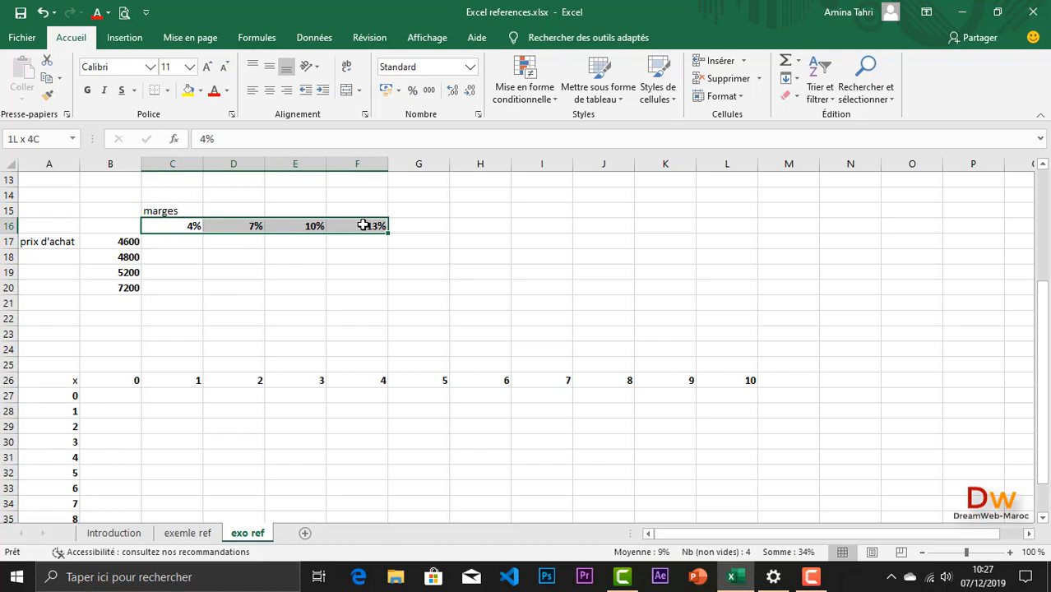
click(121, 243)
drag(122, 242, 120, 286)
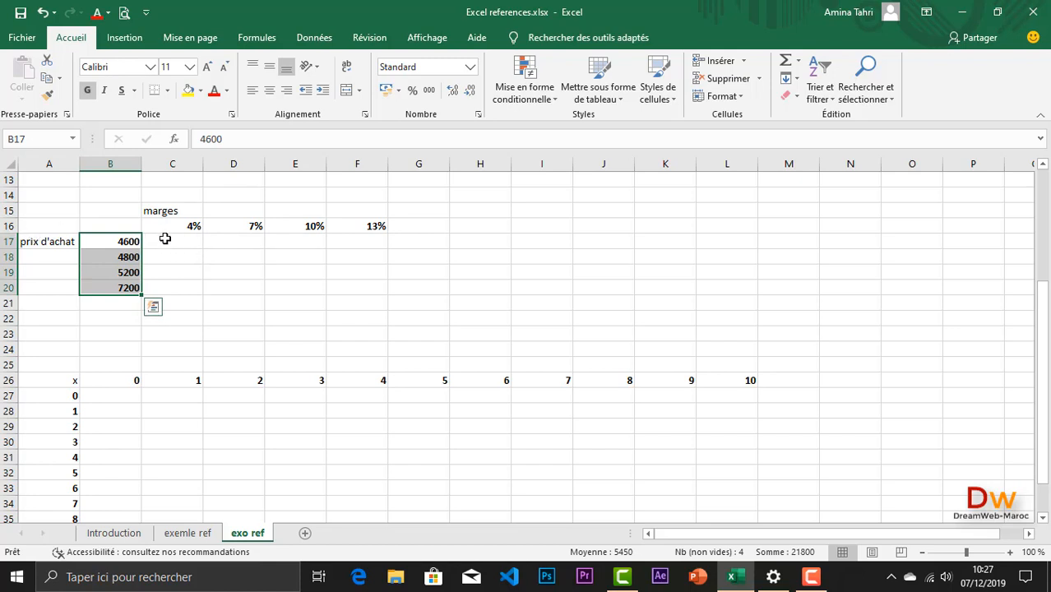
click(7, 225)
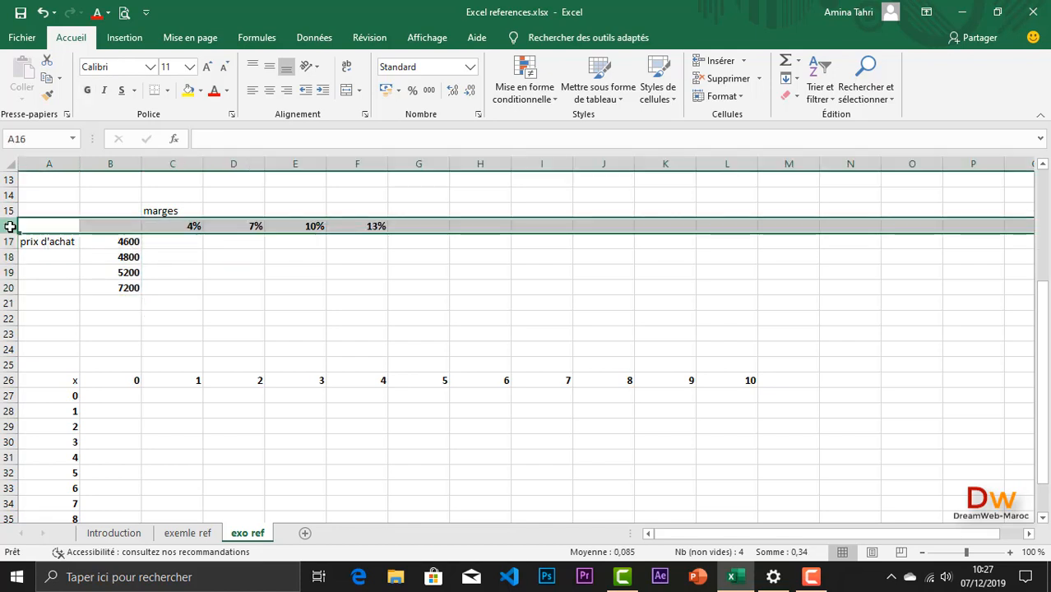
click(110, 167)
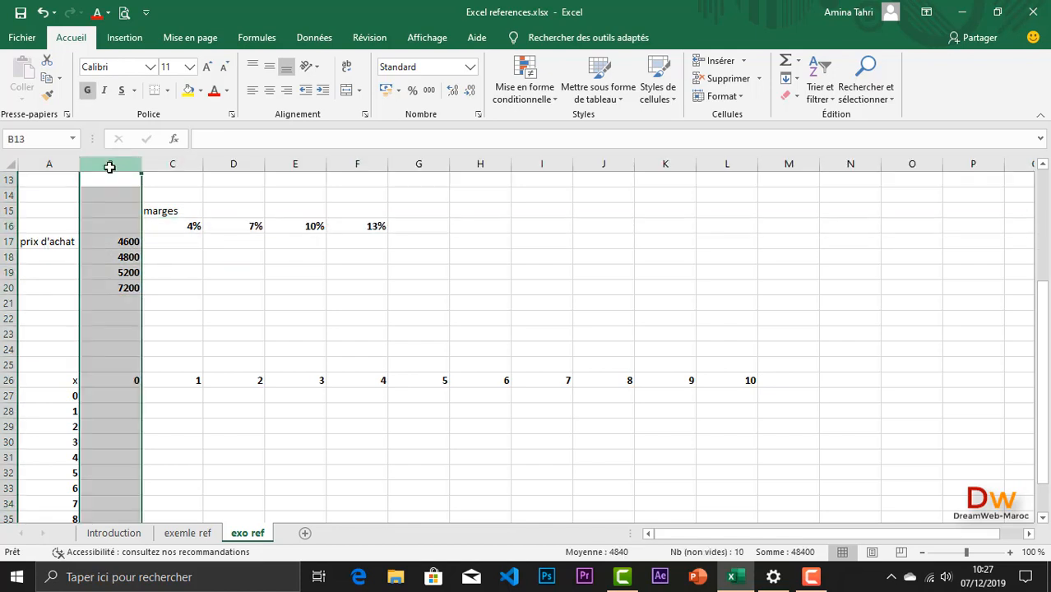
Step: Build the formula =C$16*B17 in C17, fixing only the row of the margin rate reference
click(175, 242)
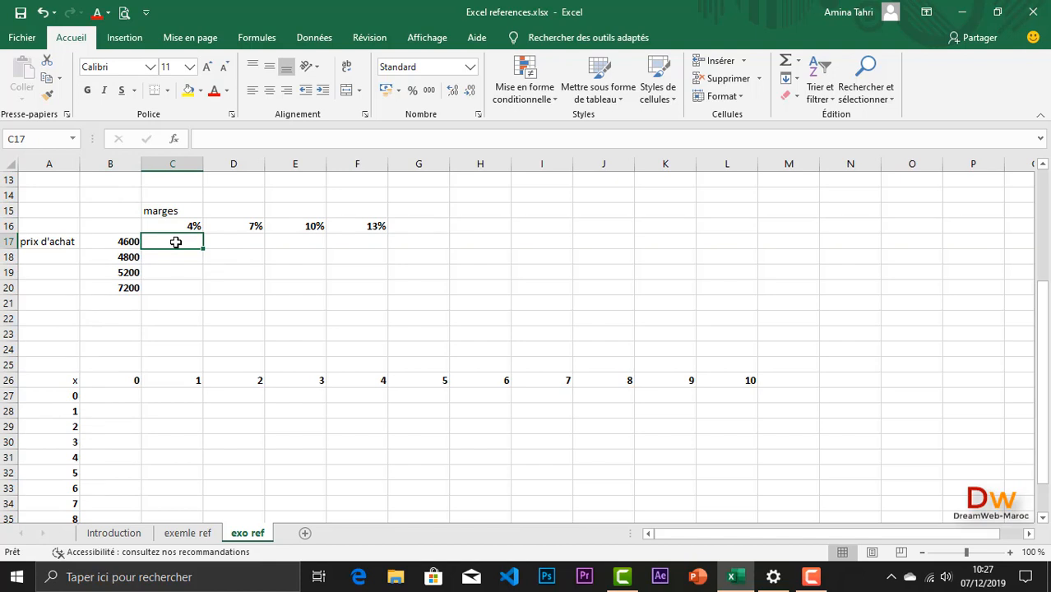
text(=)
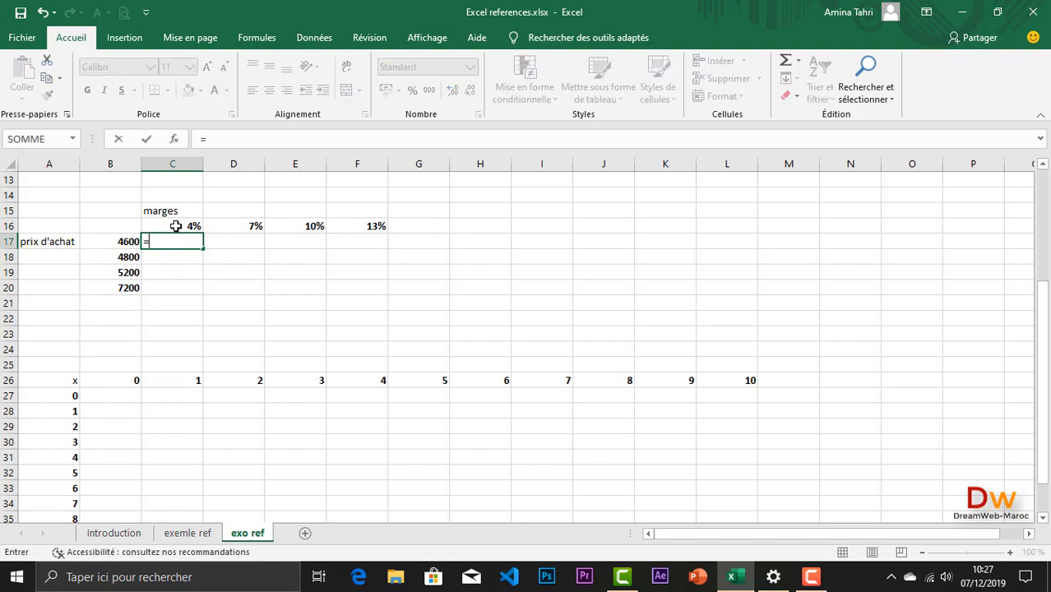
click(175, 226)
text(*)
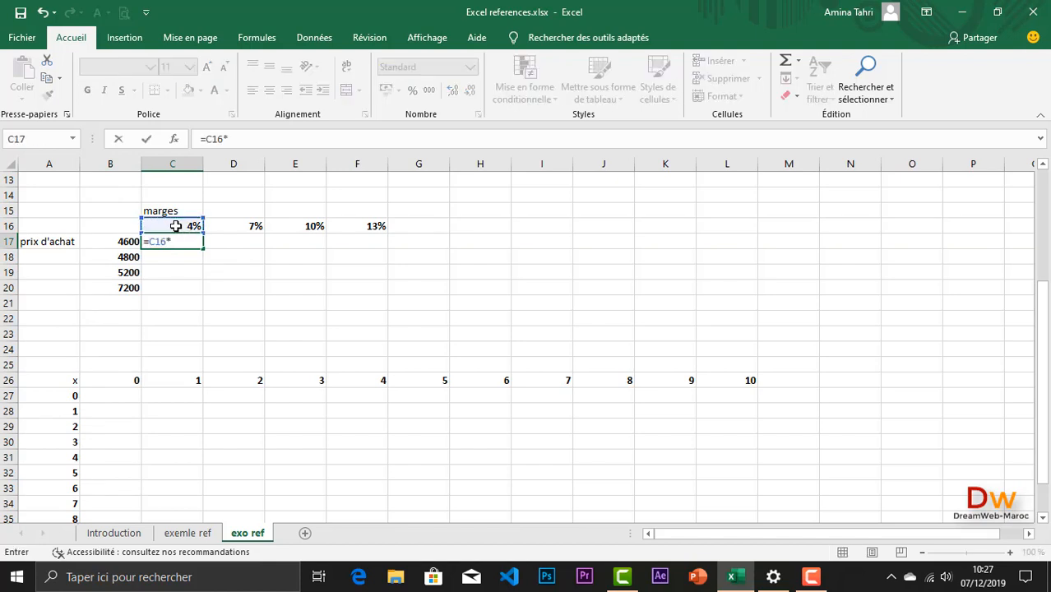
click(124, 241)
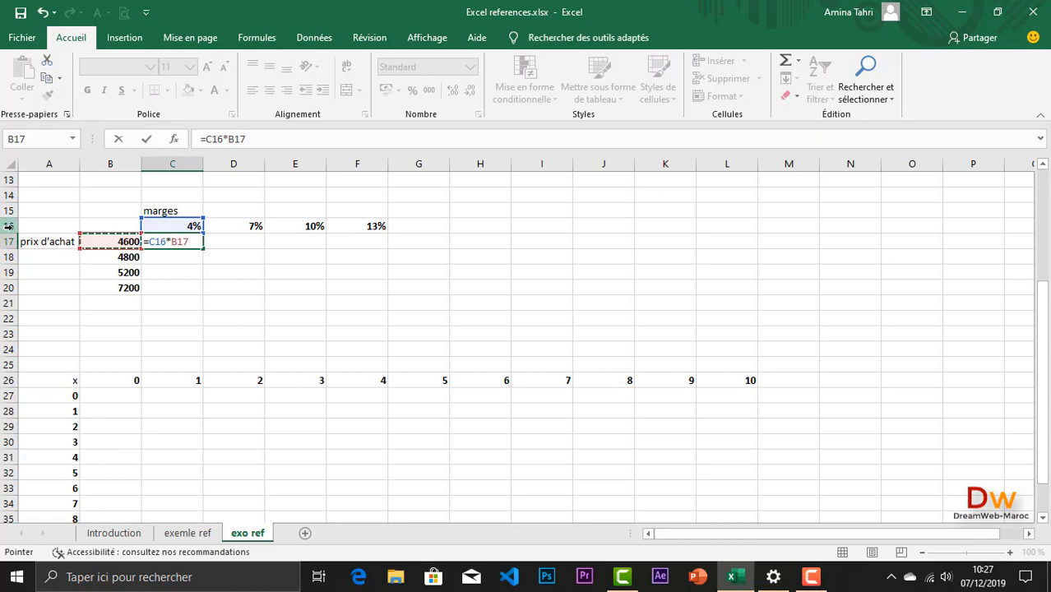
click(158, 246)
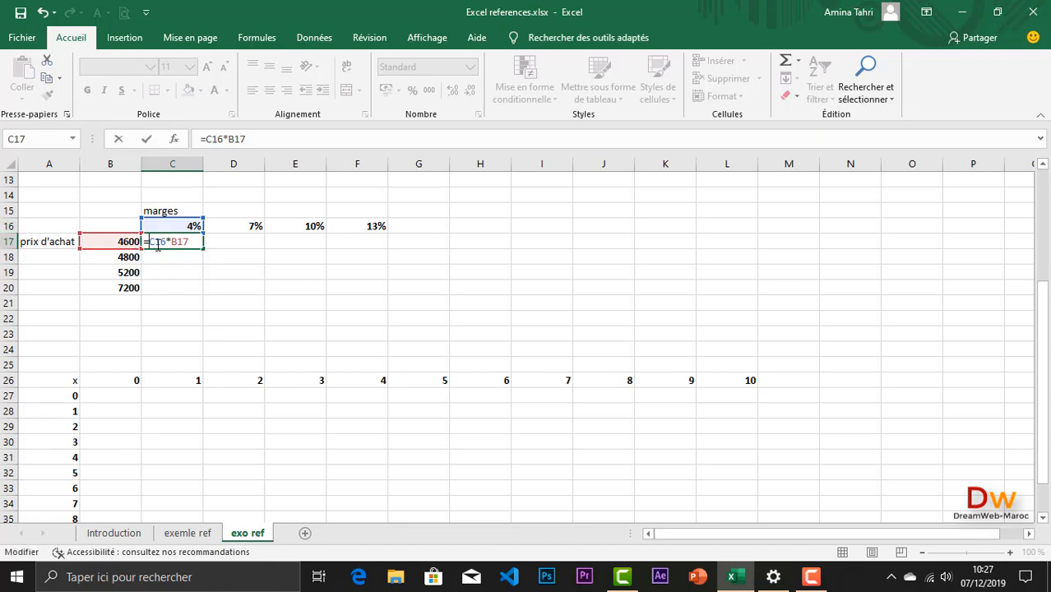
key(F4)
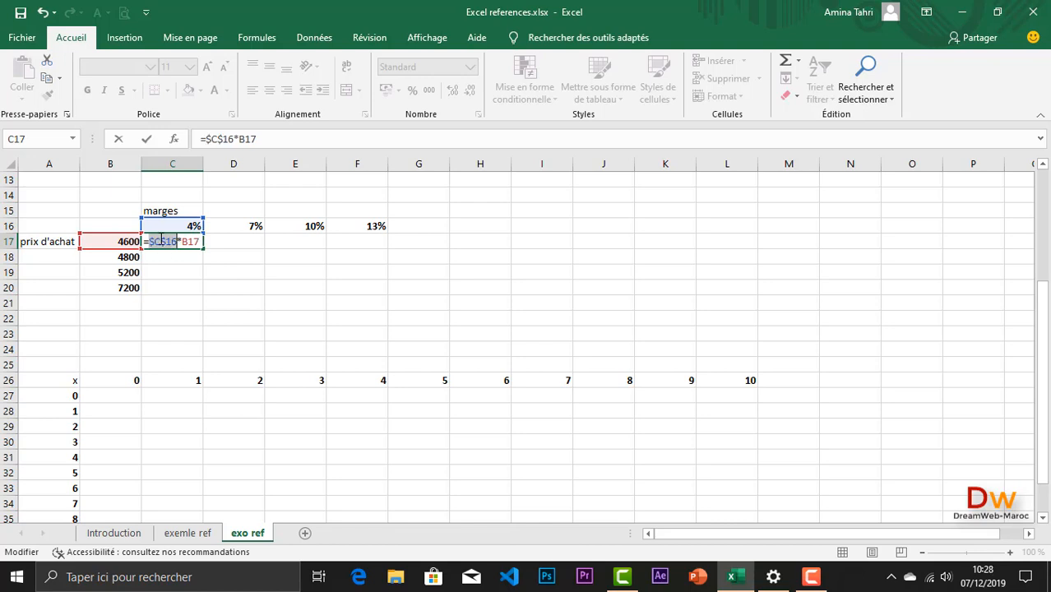
key(F4)
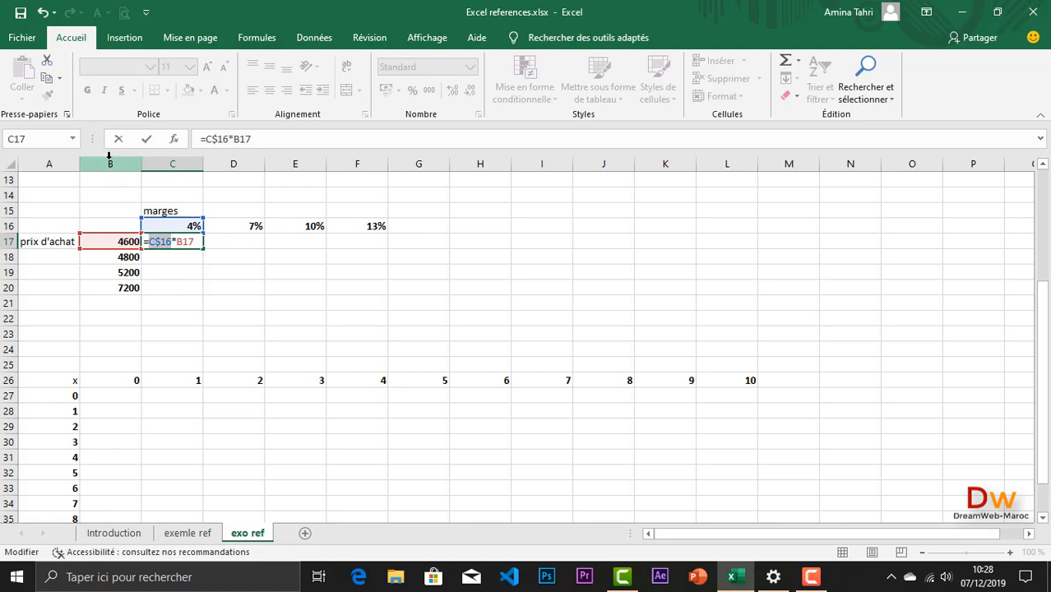
Step: Fix only the column of the purchase price reference in C17 and validate the formula as =C$16*$B17
click(179, 242)
key(F4)
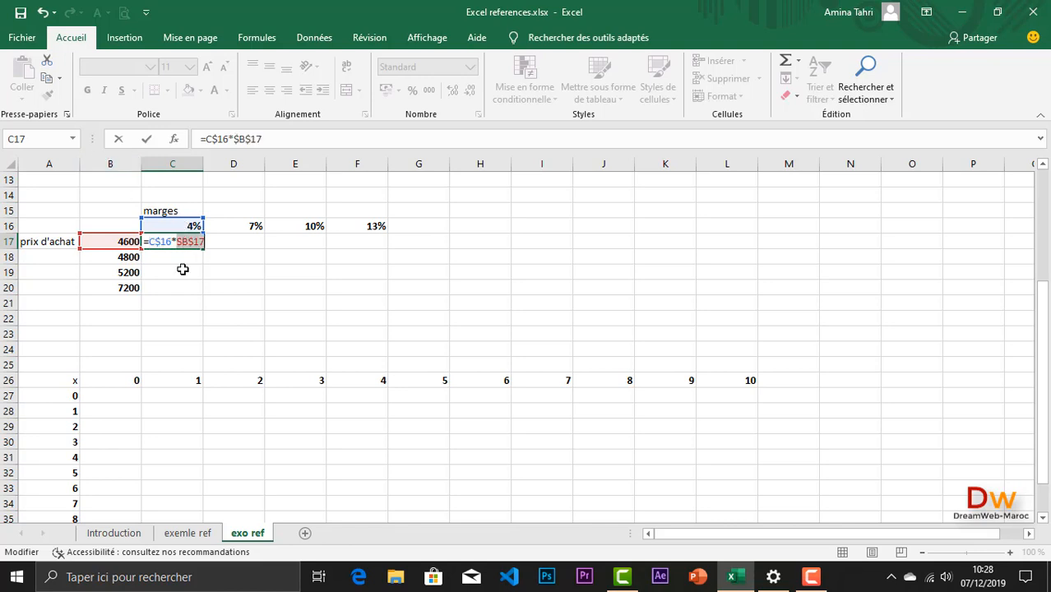
key(F4)
key(F4)
key(Return)
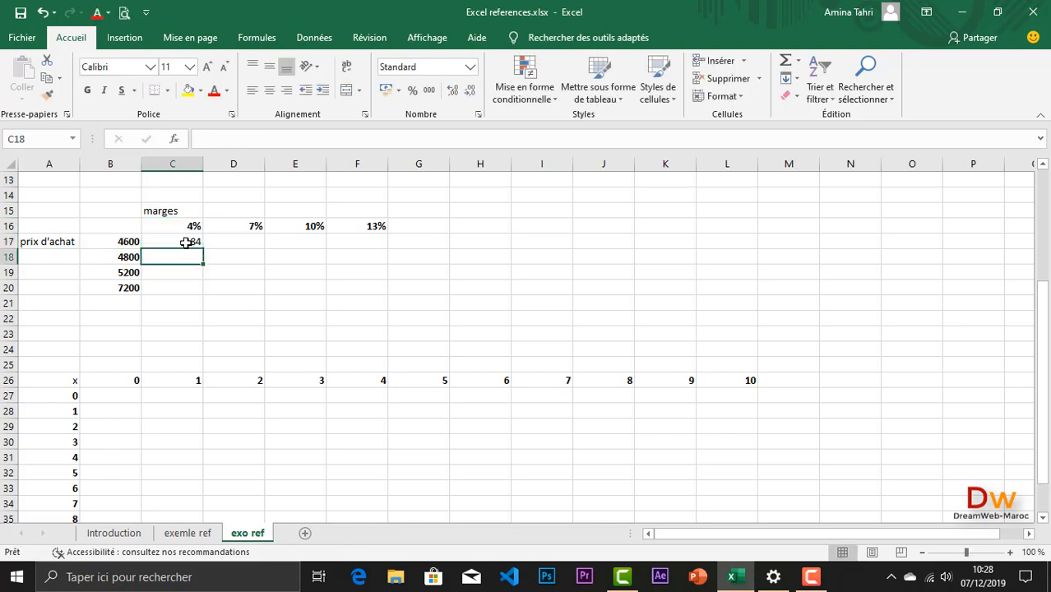
Step: Fill the C17 mixed-reference formula over C17:F20 and check the references of the copied formula in E19
click(187, 242)
drag(202, 249, 385, 293)
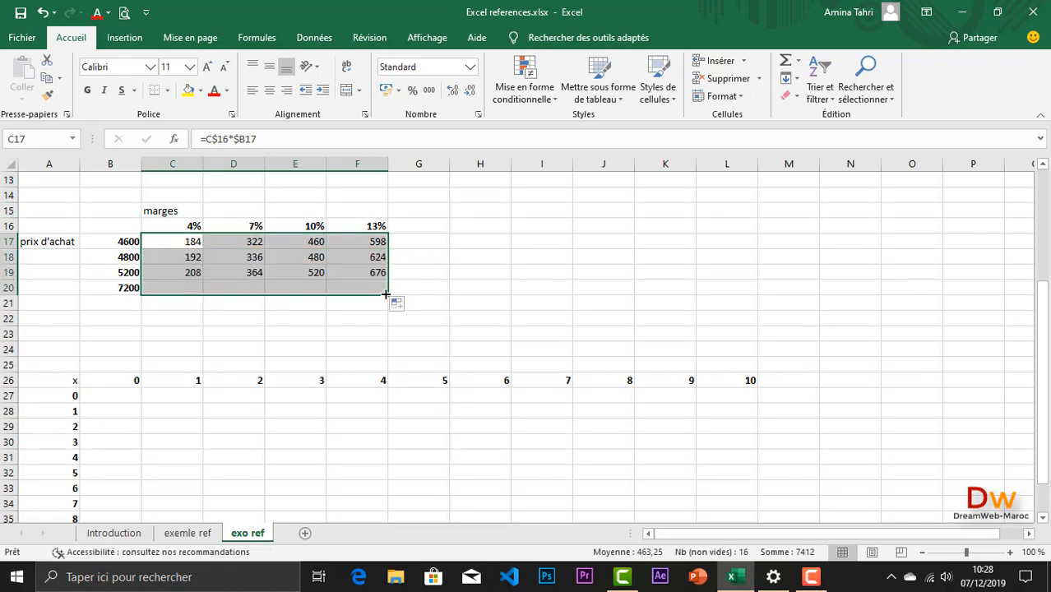
double_click(306, 274)
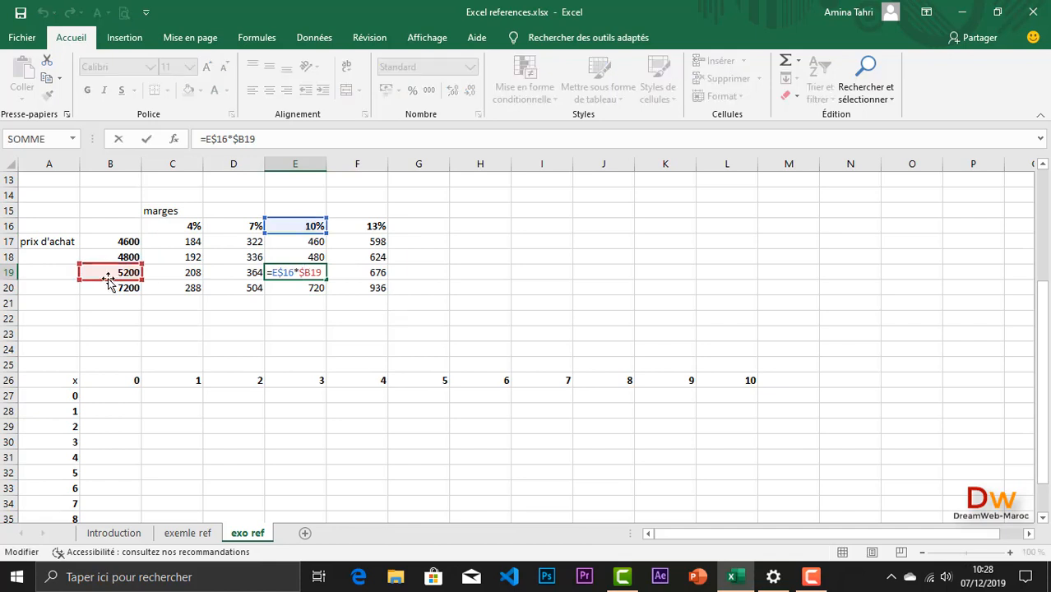
key(Return)
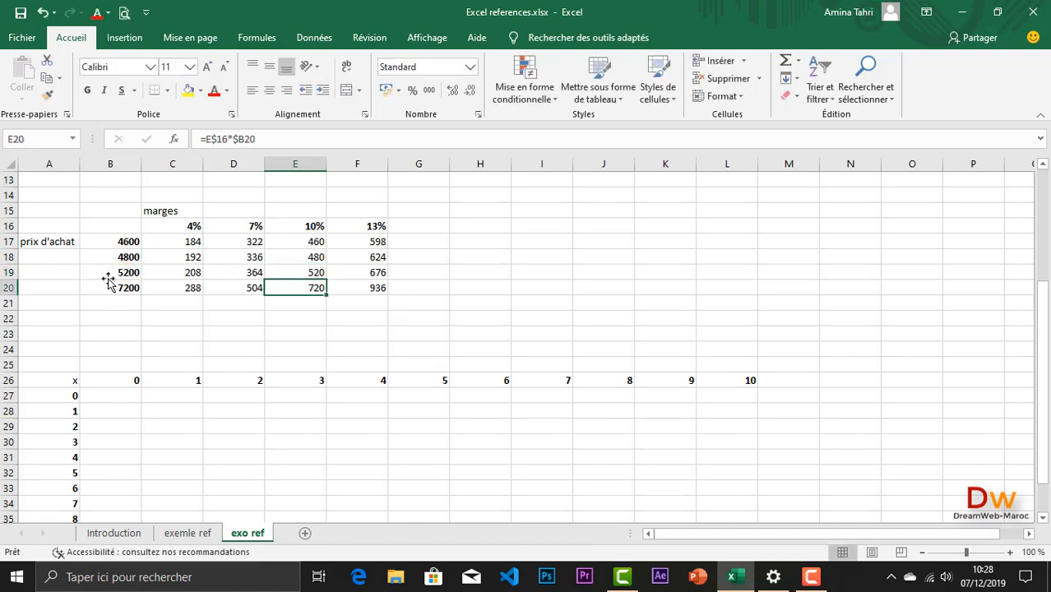
Step: Compare the third margin table in B15:F20 with the empty multiplication table starting in row 26
scroll(131, 281, down, 2)
scroll(129, 278, up, 1)
scroll(129, 278, up, 1)
drag(122, 214, 350, 296)
scroll(319, 345, down, 3)
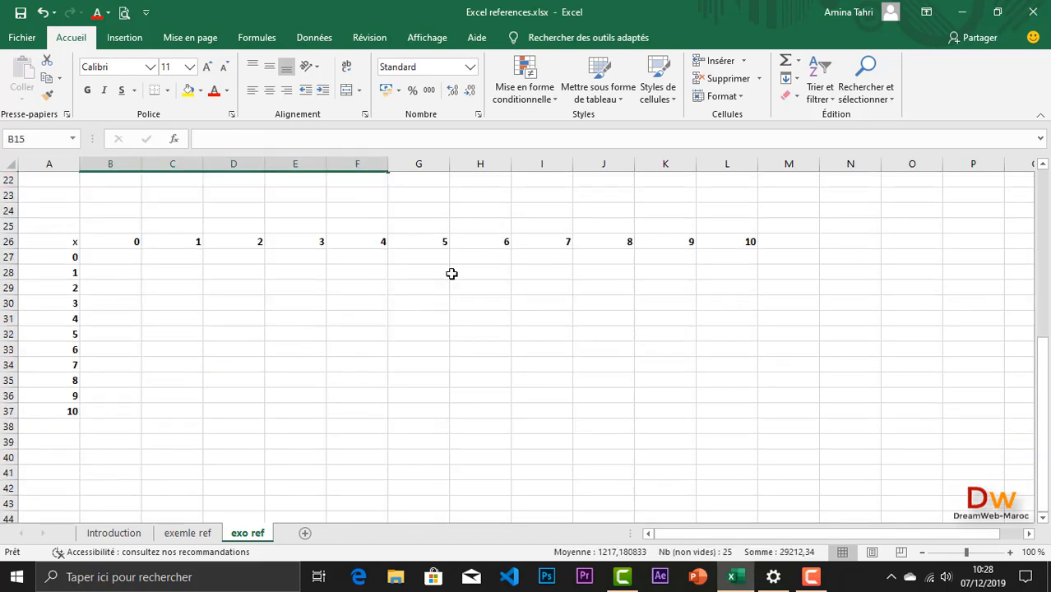
Step: Examine the multiplication table's header values in B26:L26 and A27:A37, highlighting the row and column the formula must keep fixed
click(108, 258)
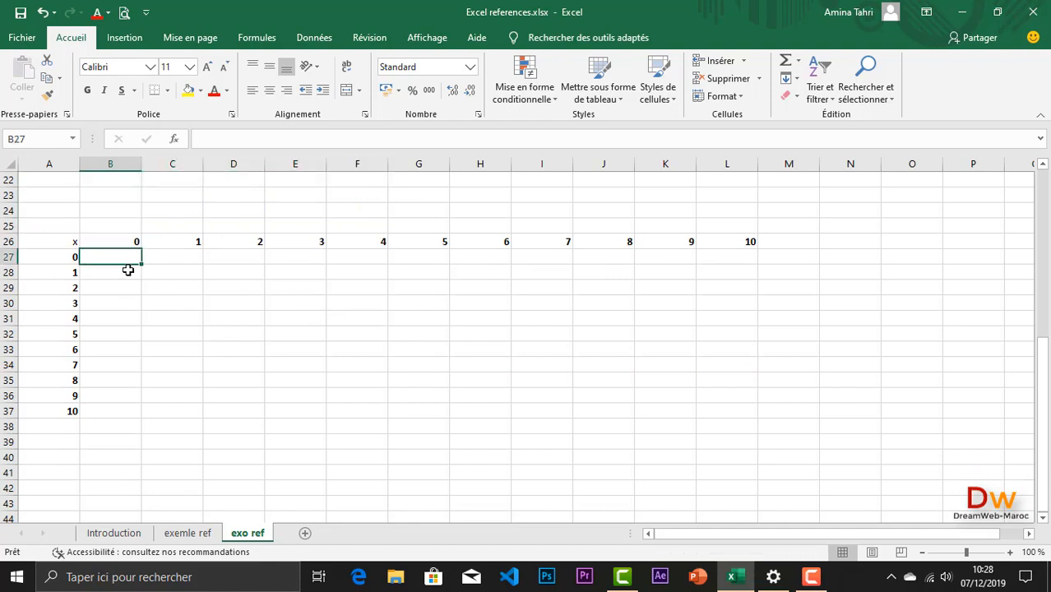
drag(123, 242, 737, 241)
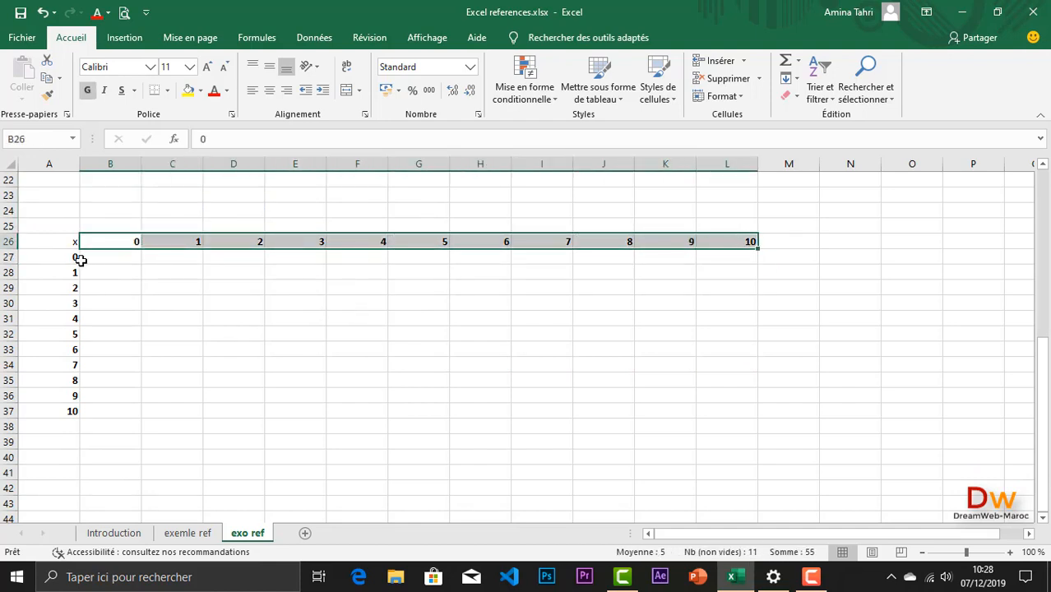
drag(69, 257, 55, 406)
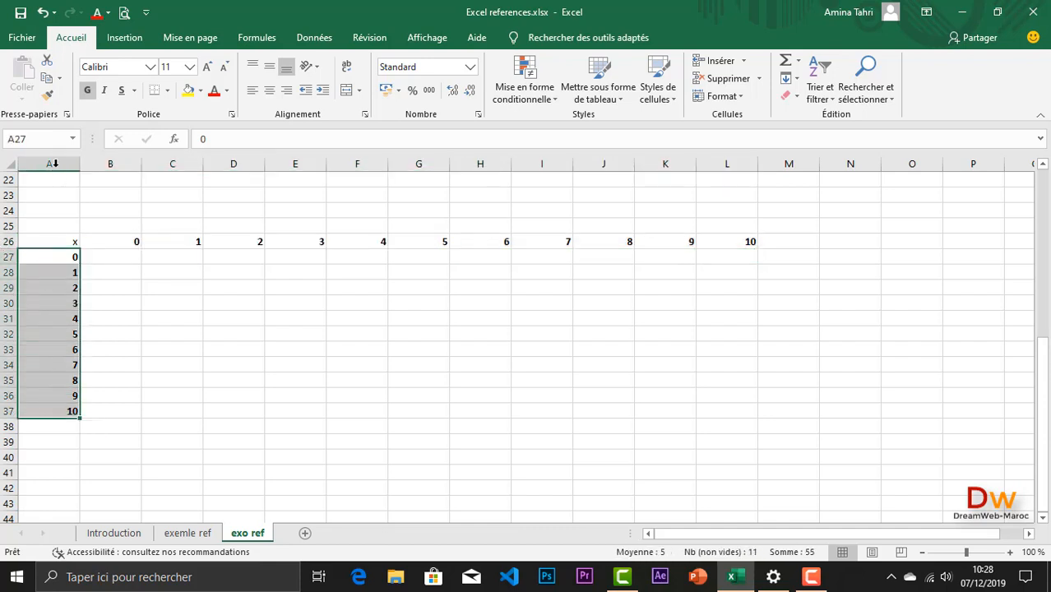
click(8, 243)
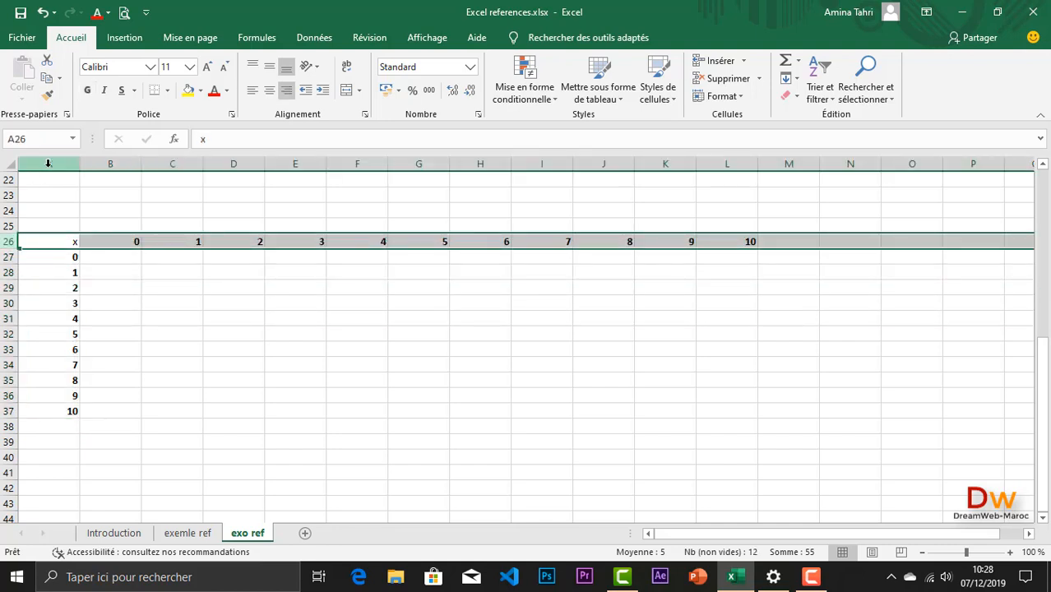
Step: Build the formula =B26*A27 in B27, multiplying the first column header by the first row header
click(127, 257)
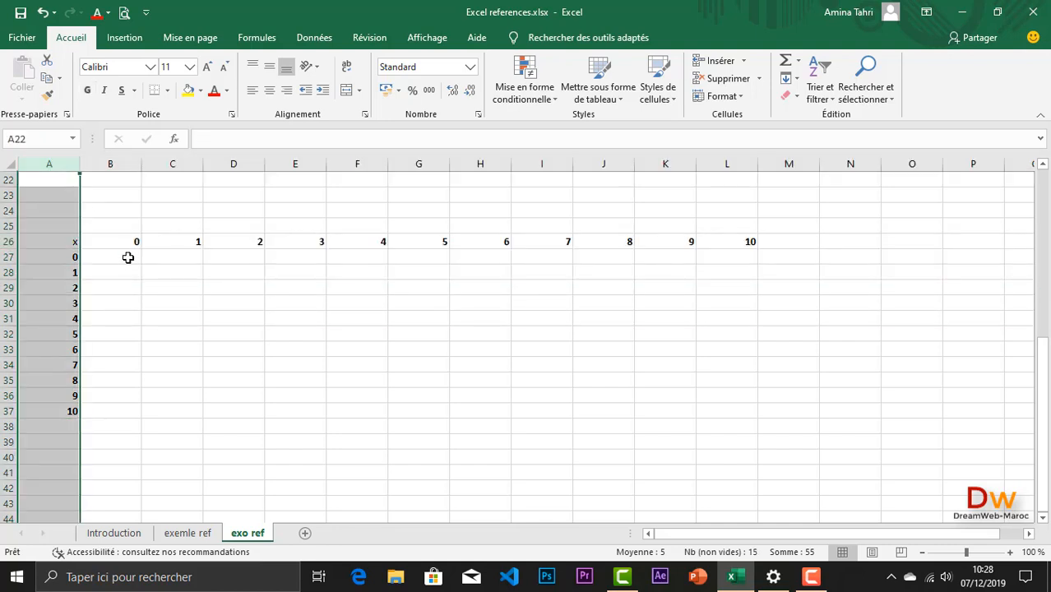
text(=)
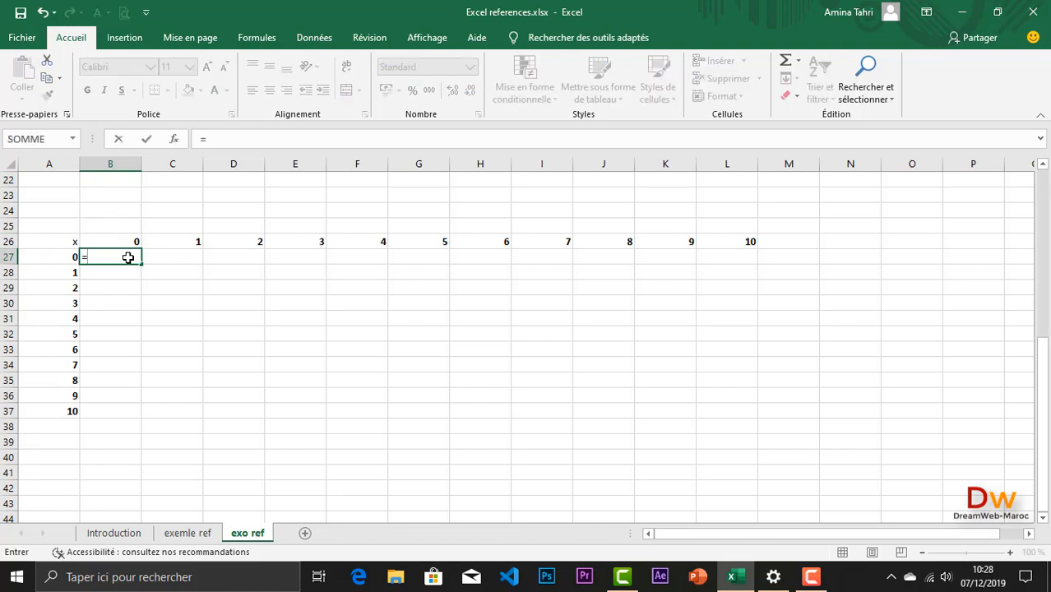
click(120, 241)
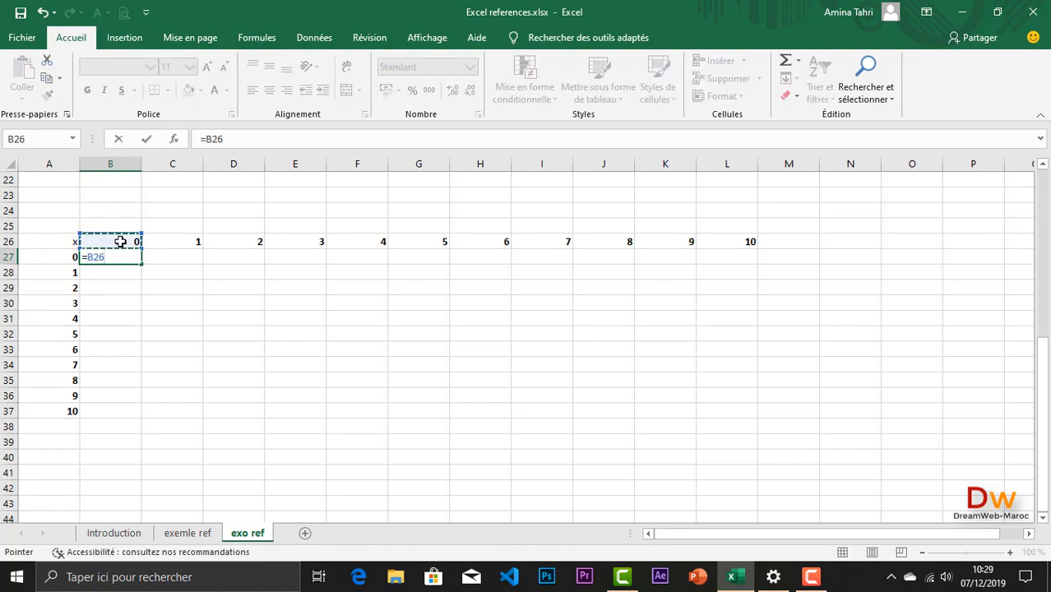
text(*)
click(51, 257)
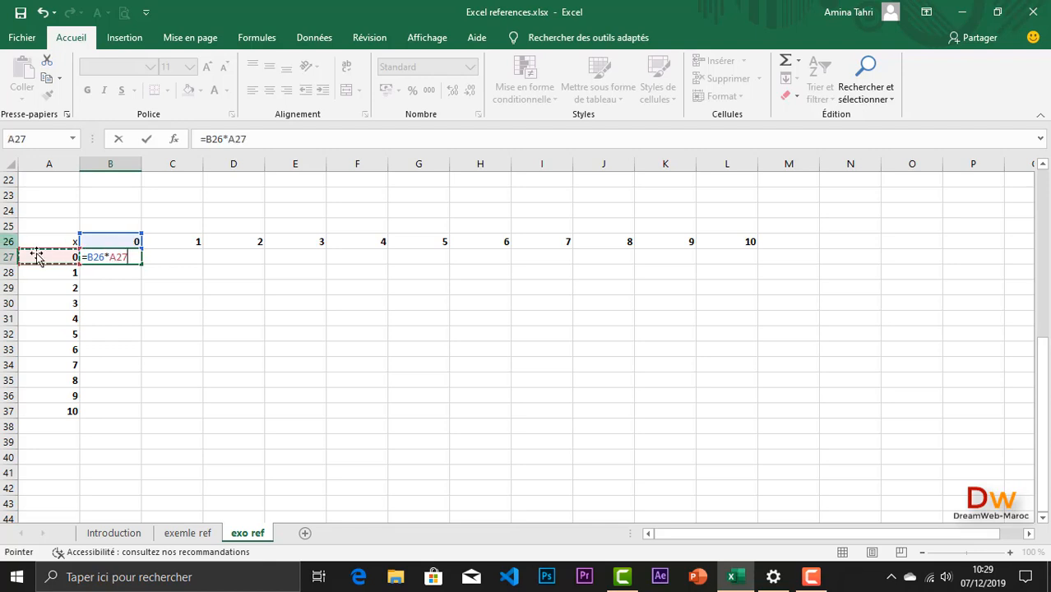
Step: Fix only the row of the B26 reference in the B27 formula, making it B$26
click(89, 257)
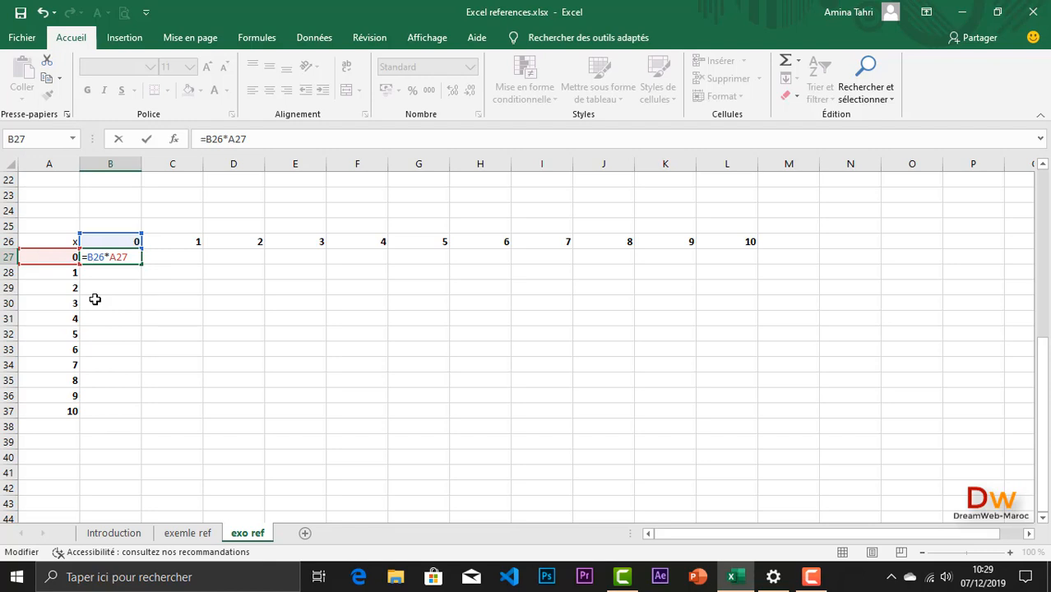
key(F4)
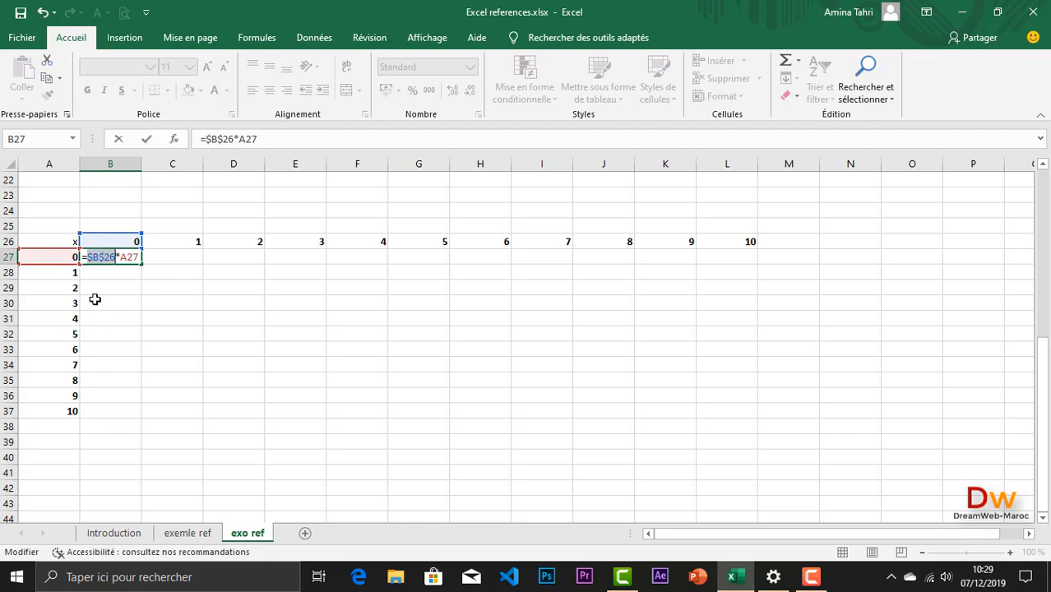
key(F4)
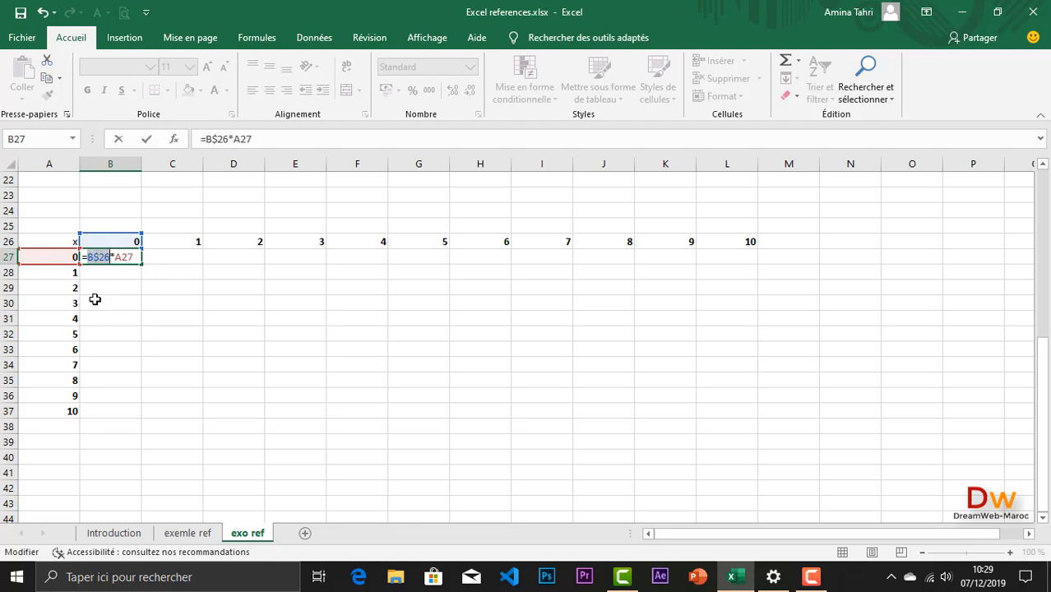
Step: Fix only the column of the A27 reference and validate the B27 formula as =B$26*$A27
click(120, 258)
key(F4)
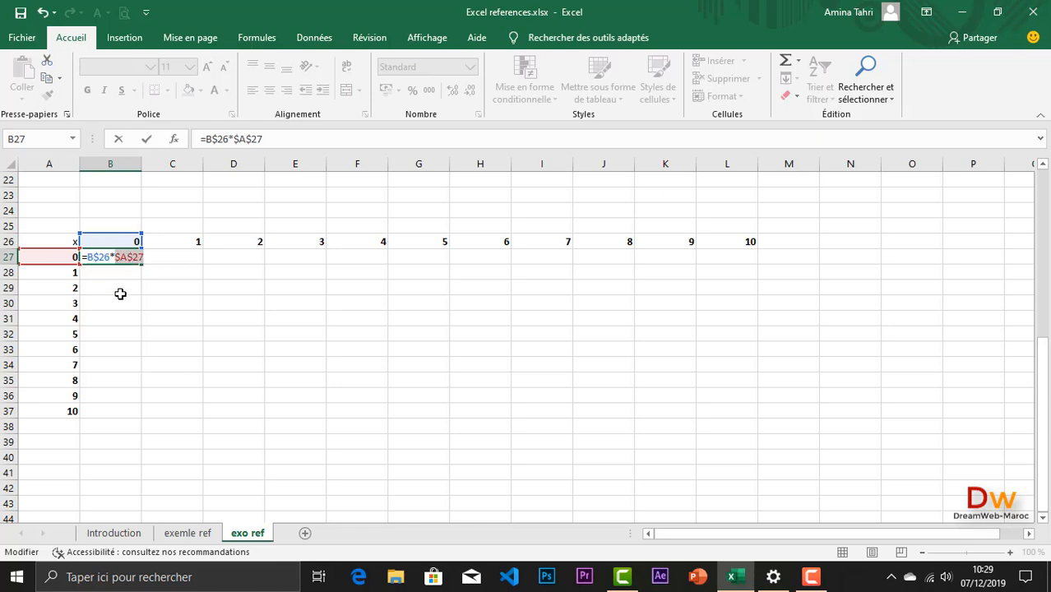
key(F4)
key(F4)
key(Return)
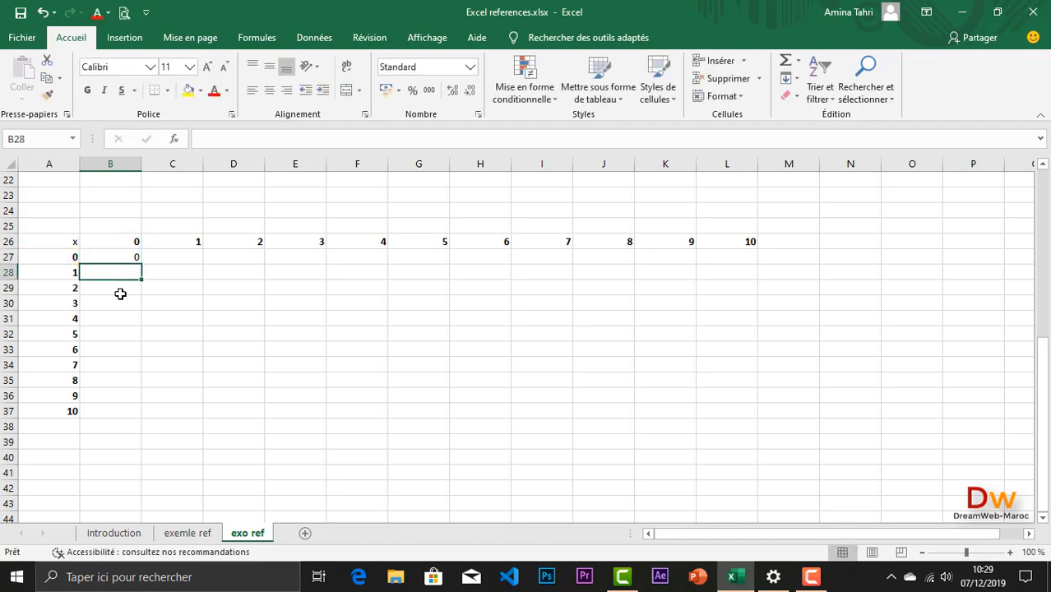
Step: Fill the B27 mixed-reference formula over B27:L37 and check the references of the copied formula in I32
click(124, 256)
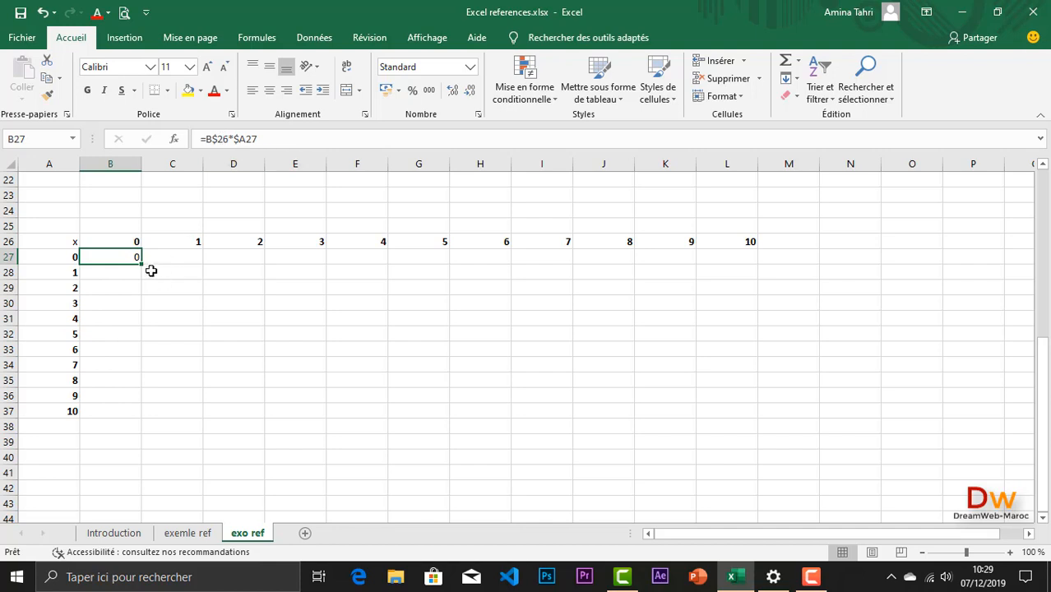
drag(144, 264, 743, 429)
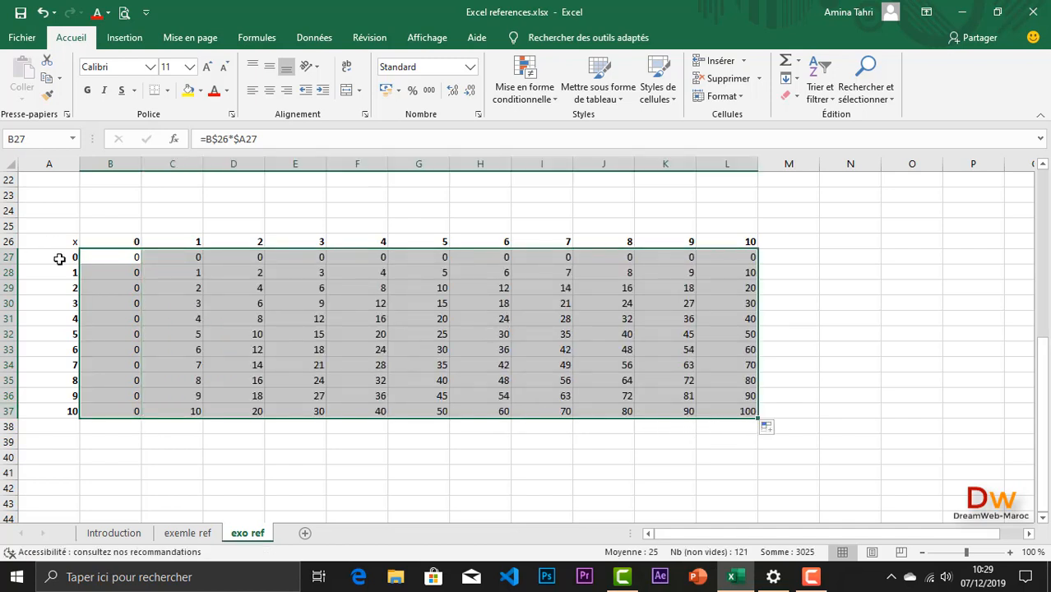
double_click(550, 334)
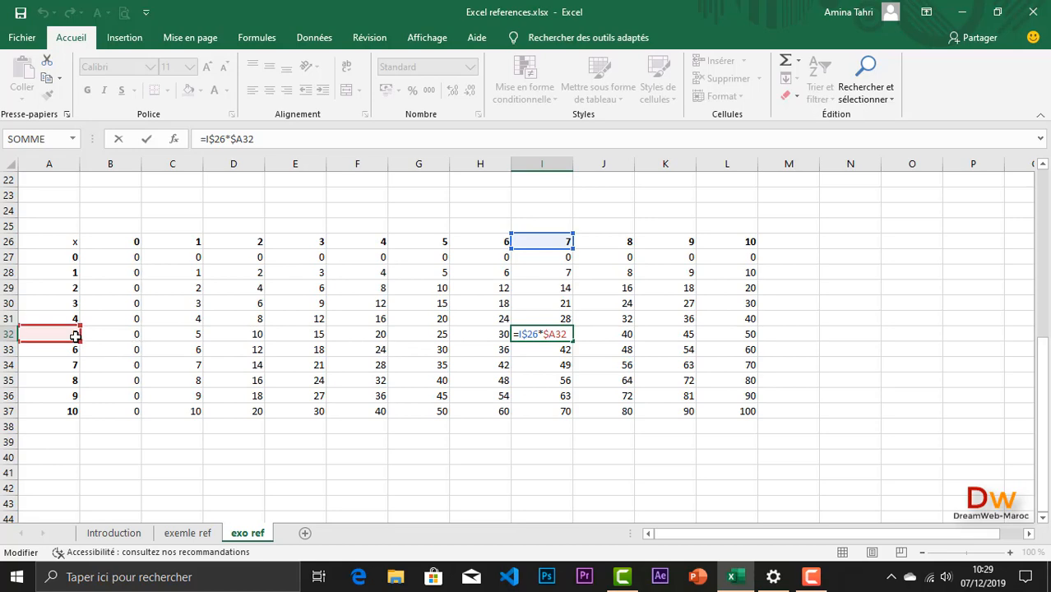
key(Return)
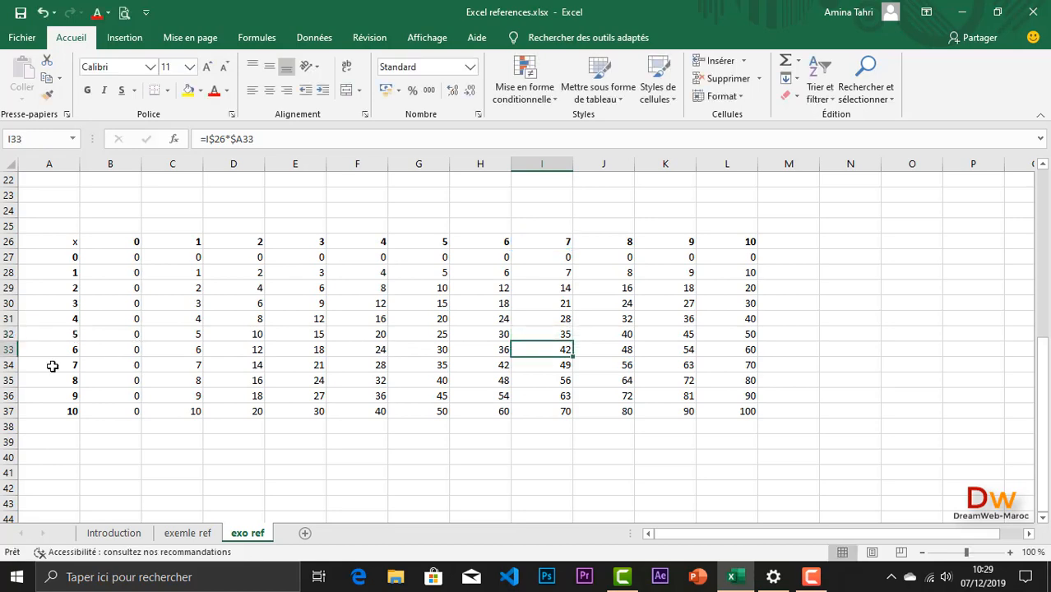
Step: Look back over the completed margin tables and return to the Introduction sheet
scroll(163, 355, up, 7)
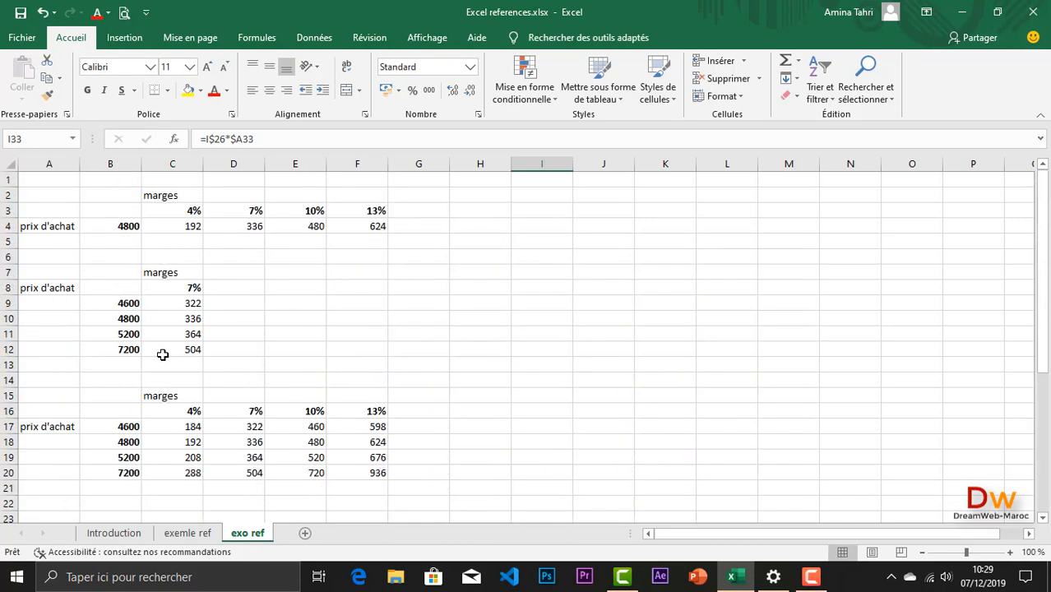
click(103, 534)
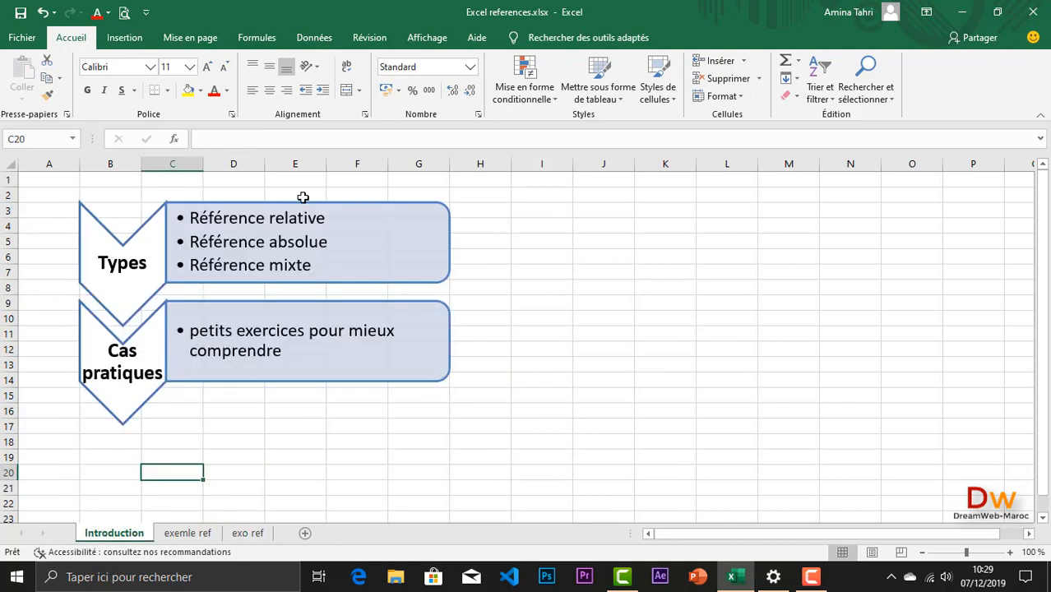